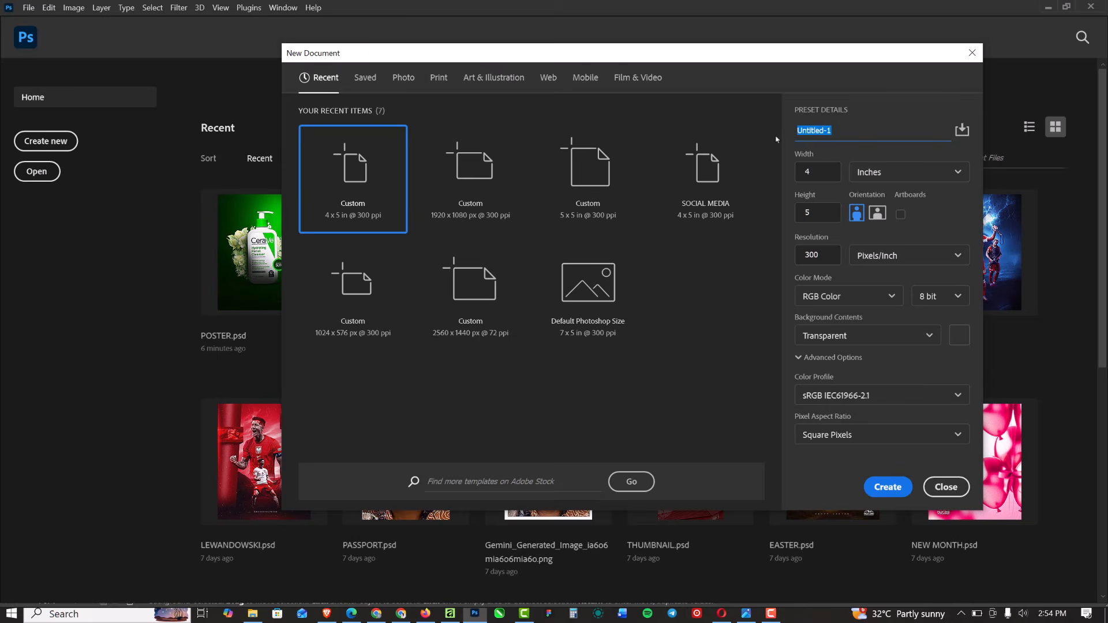
- Name the new 4 × 5 inch, 300 ppi transparent document preset SOCIAL MEDIA POSTER
{"action": "type", "text": "sOCIAL"}
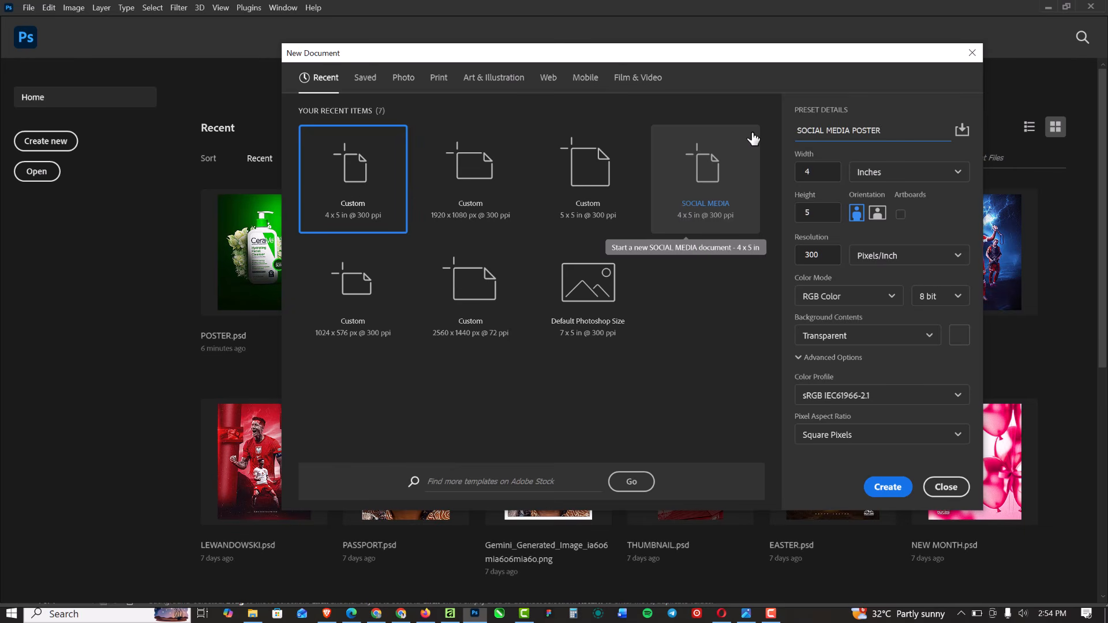
- Check the 4 × 5 inch, 300 ppi values and create the transparent canvas
{"action": "left_click", "coordinate": [818, 178]}
{"action": "left_click", "coordinate": [815, 215]}
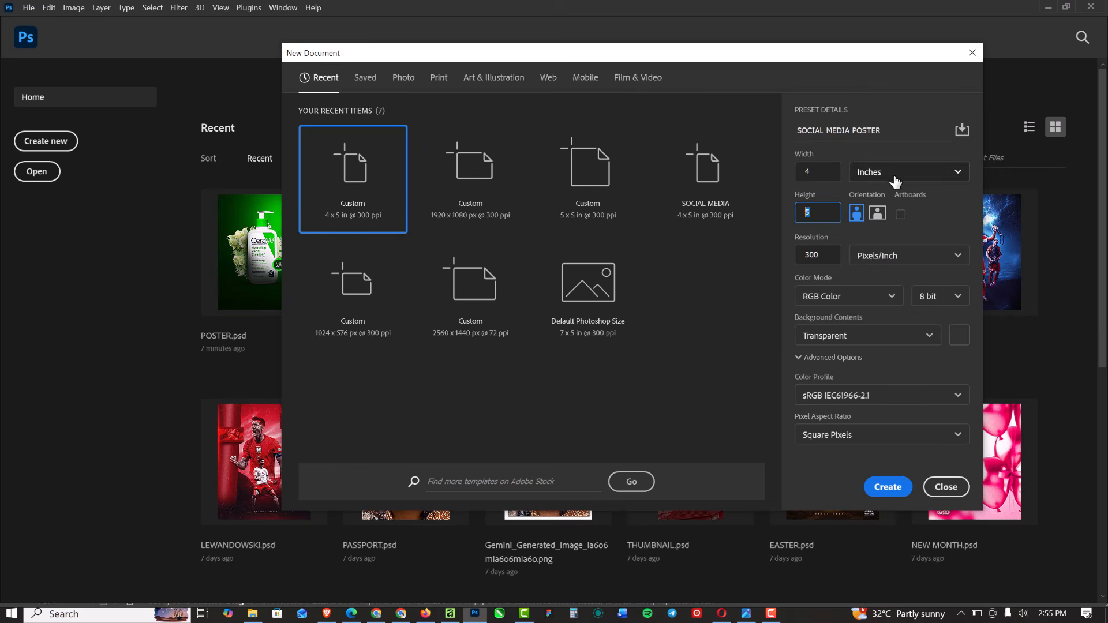
{"action": "left_click", "coordinate": [815, 254]}
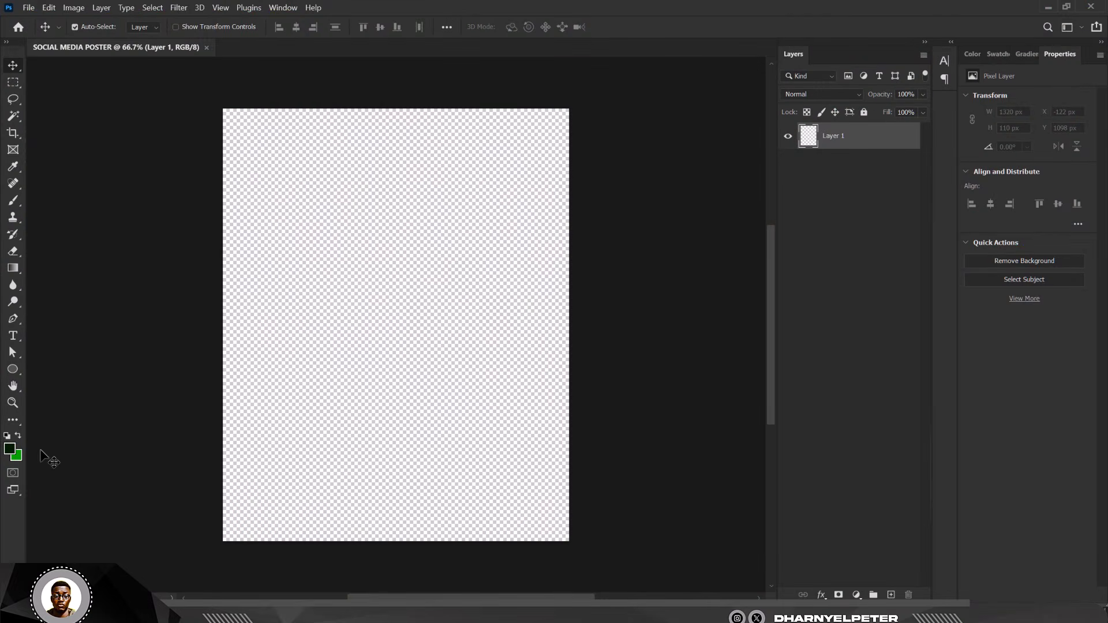
- Set the foreground colour to dark green 031a03
{"action": "left_click", "coordinate": [11, 448]}
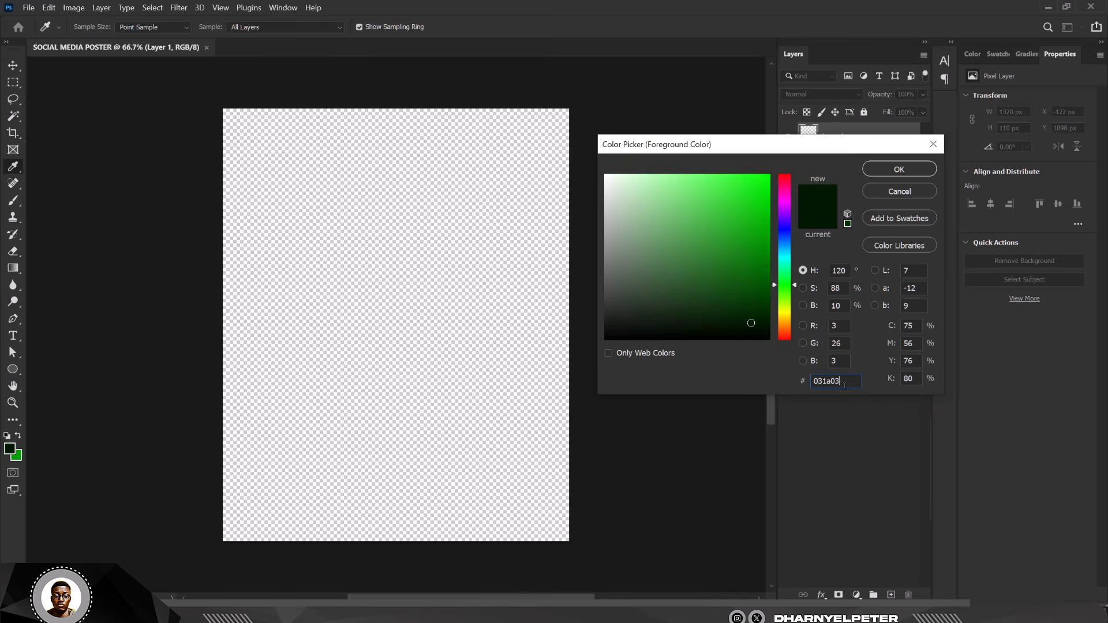
{"action": "left_click_drag", "start_coordinate": [844, 386], "coordinate": [759, 388]}
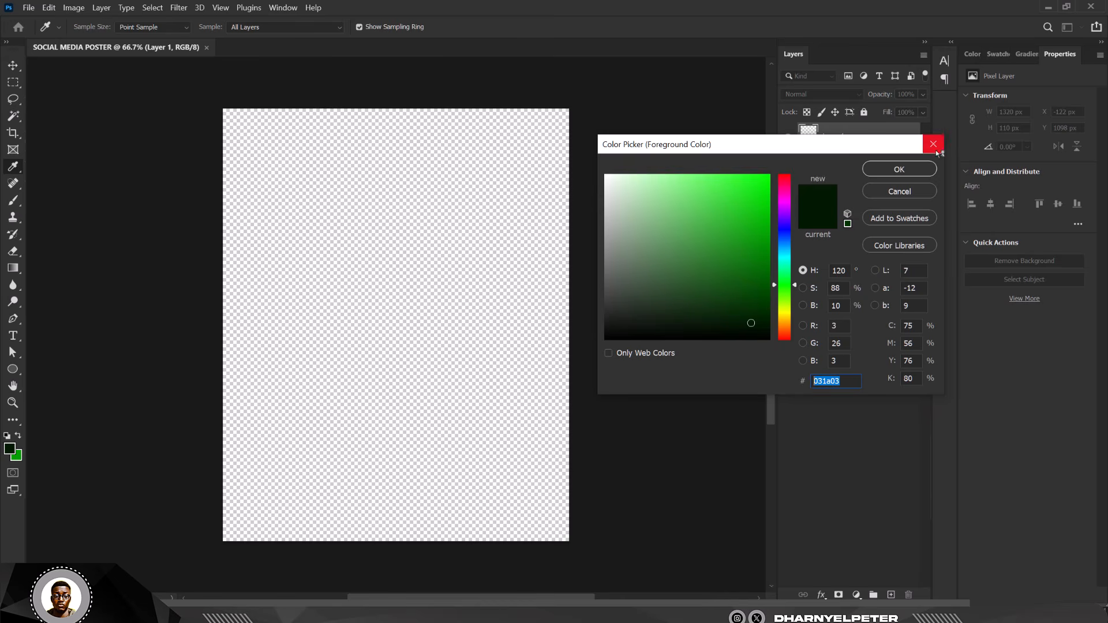
{"action": "left_click", "coordinate": [904, 169]}
{"action": "key", "text": "v"}
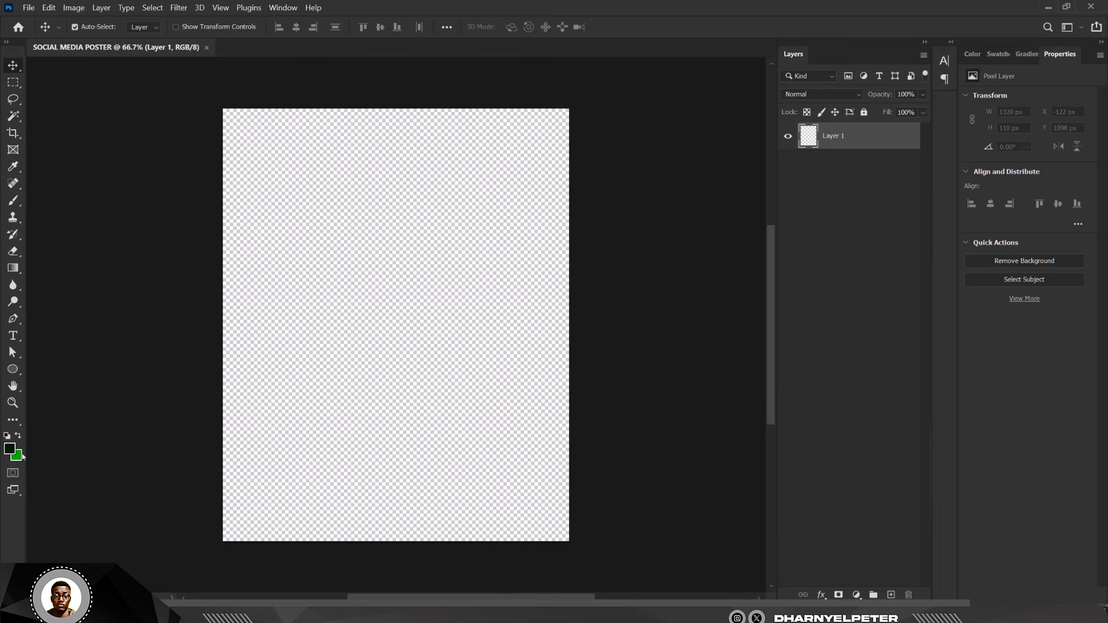
- Swap the colours and set the new foreground colour to bright green 009e00
{"action": "left_click", "coordinate": [19, 437]}
{"action": "left_click", "coordinate": [10, 451]}
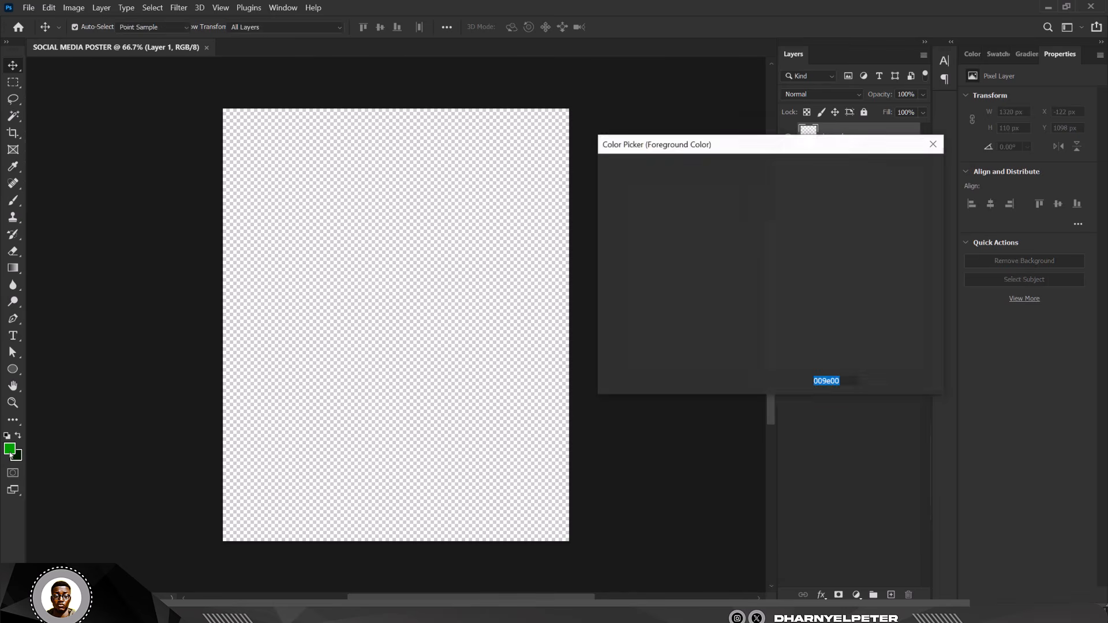
{"action": "double_click", "coordinate": [840, 382]}
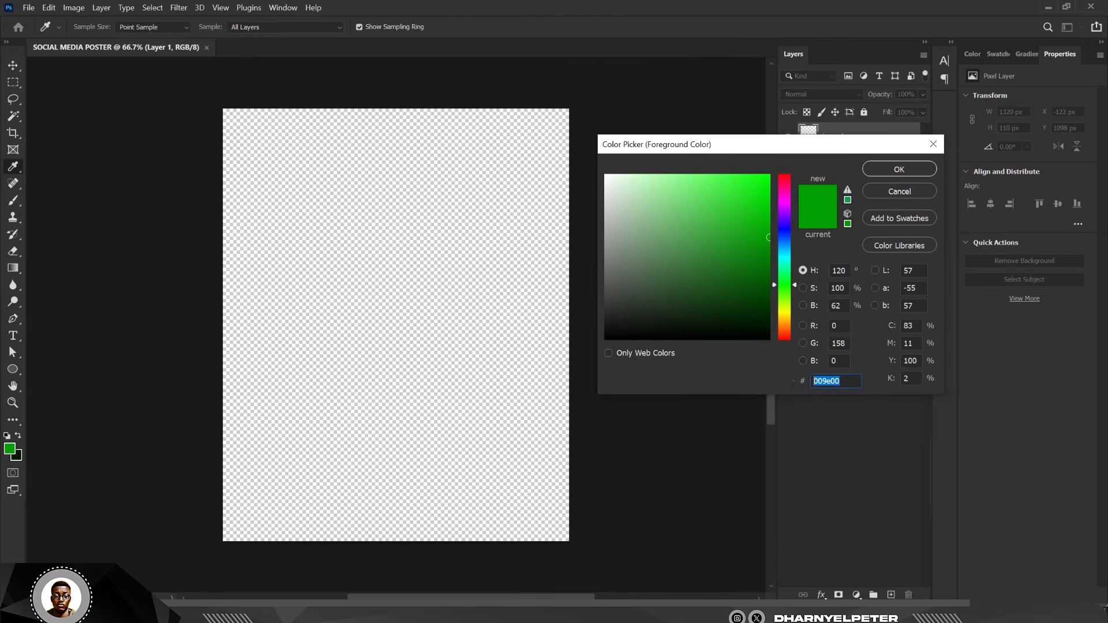
{"action": "left_click", "coordinate": [910, 172]}
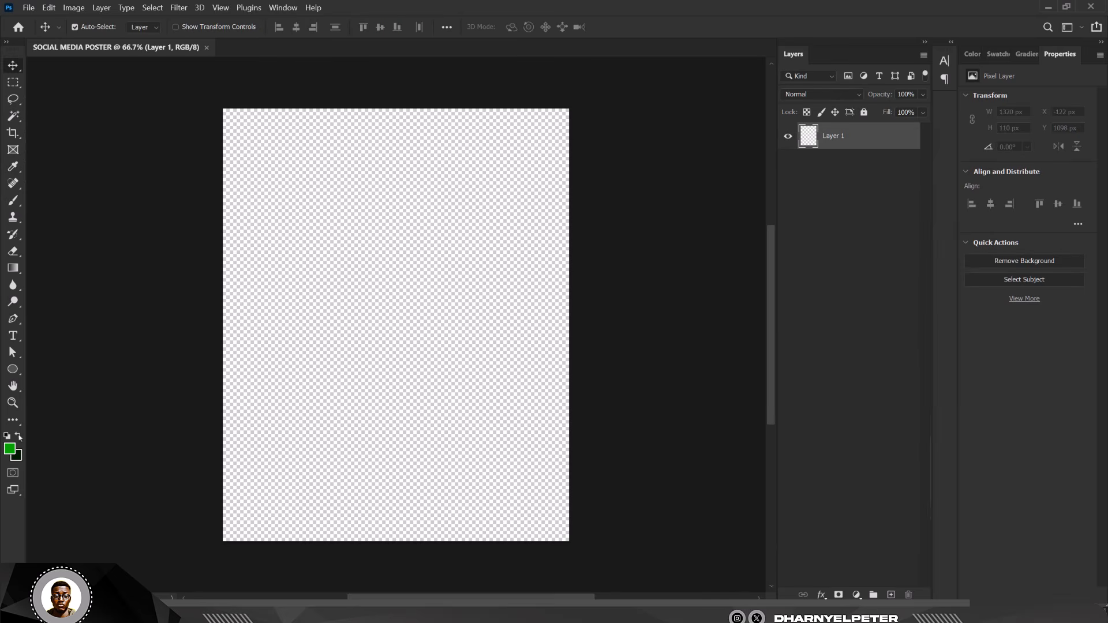
- Swap the working colours so dark green 031a03 is the foreground colour
{"action": "left_click", "coordinate": [19, 436]}
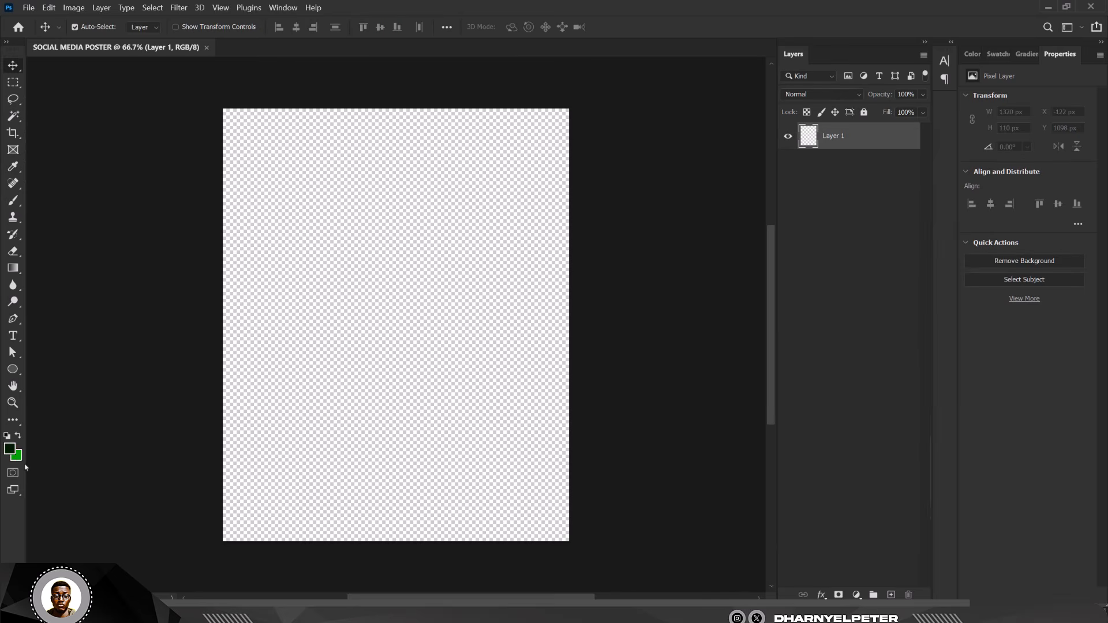
{"action": "left_click", "coordinate": [19, 437]}
{"action": "left_click", "coordinate": [19, 436]}
{"action": "scroll", "coordinate": [538, 209], "scroll_direction": "up", "scroll_amount": 2}
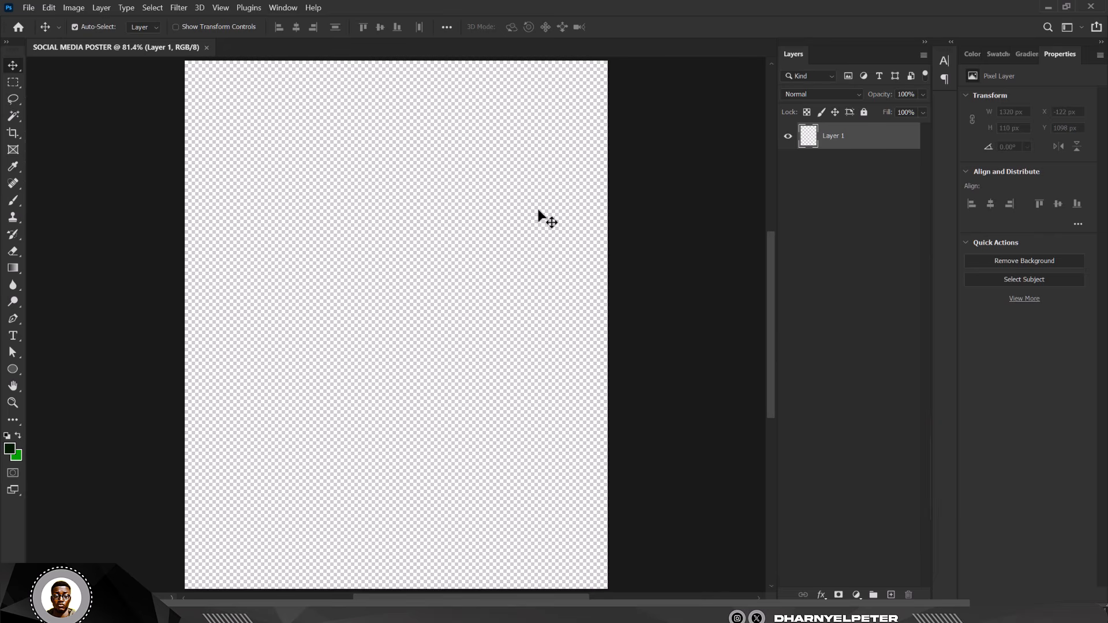
{"action": "scroll", "coordinate": [510, 217], "scroll_direction": "down", "scroll_amount": 2}
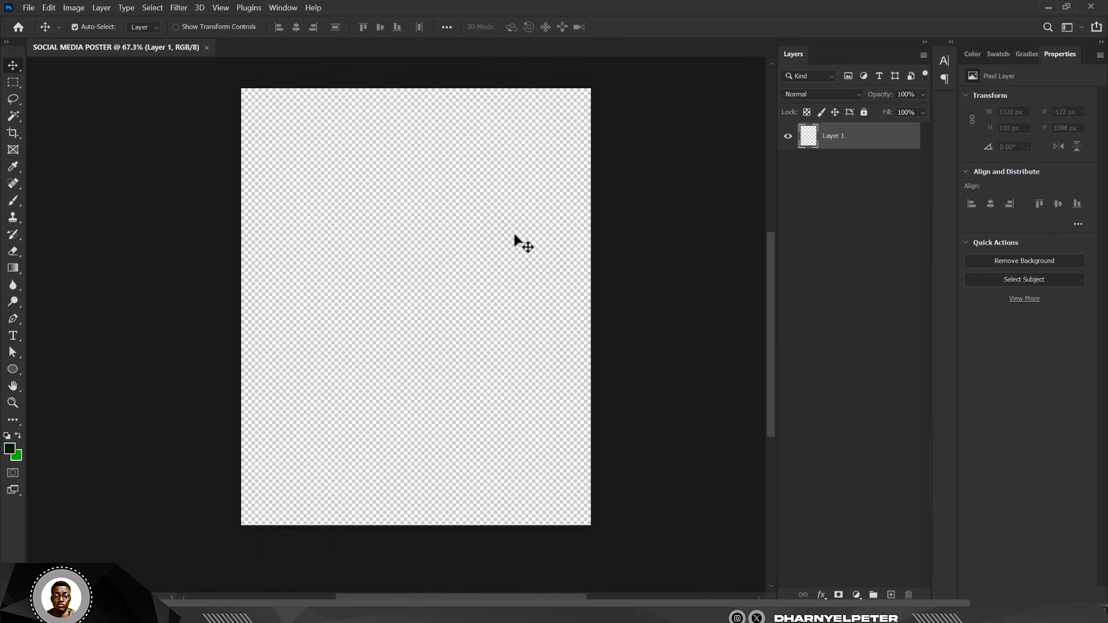
{"action": "scroll", "coordinate": [514, 245], "scroll_direction": "up", "scroll_amount": 1}
{"action": "scroll", "coordinate": [514, 245], "scroll_direction": "up", "scroll_amount": 1}
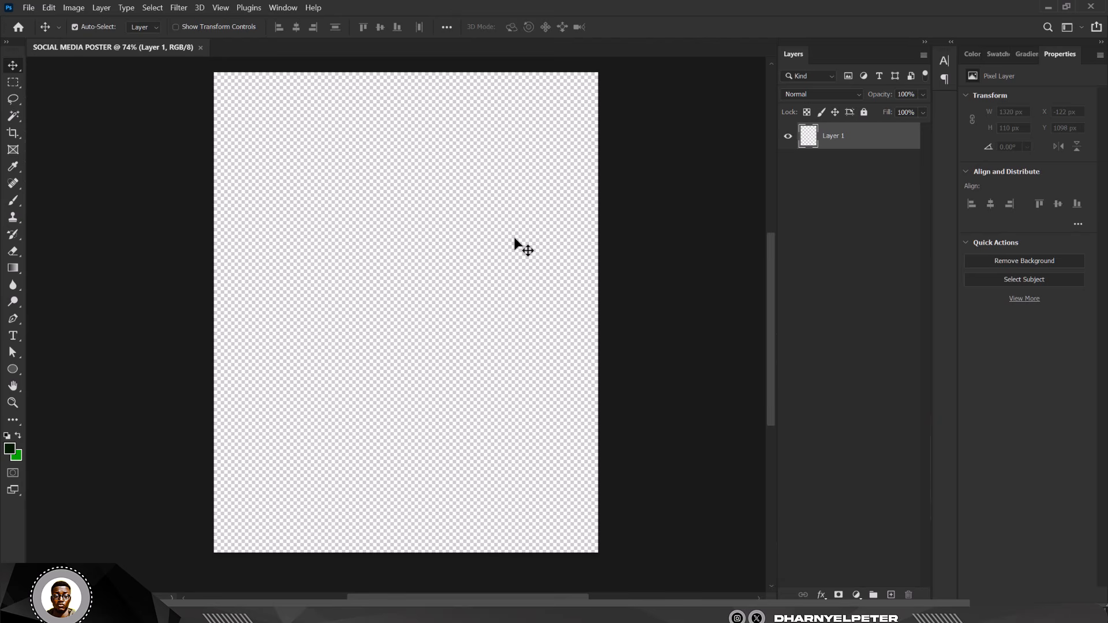
{"action": "scroll", "coordinate": [516, 246], "scroll_direction": "down", "scroll_amount": 1}
{"action": "scroll", "coordinate": [507, 126], "scroll_direction": "up", "scroll_amount": 1}
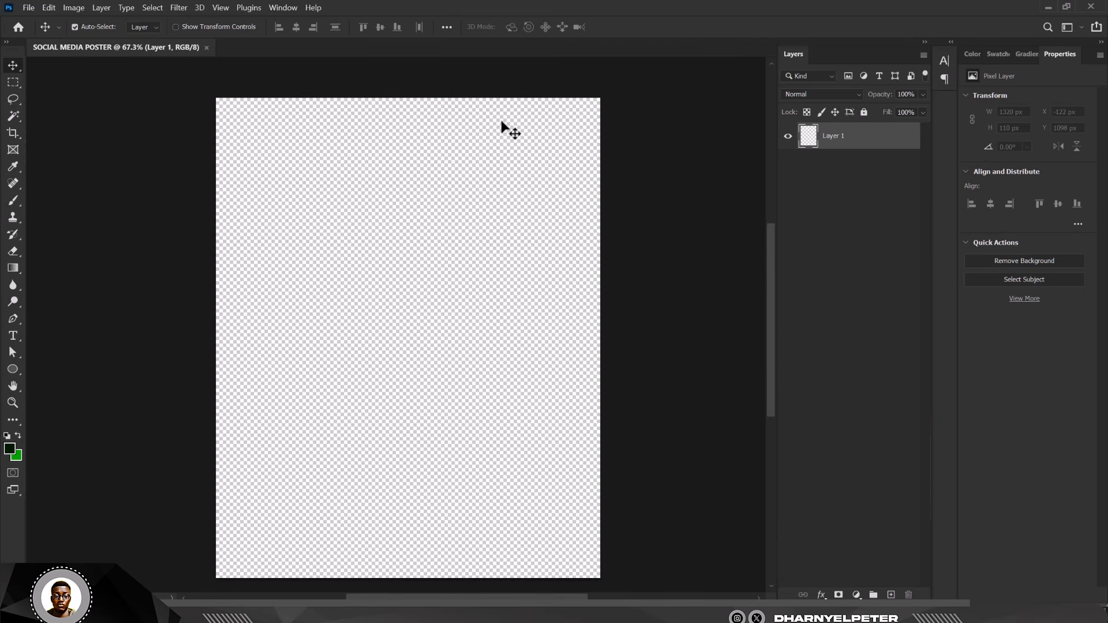
{"action": "scroll", "coordinate": [501, 159], "scroll_direction": "down", "scroll_amount": 1}
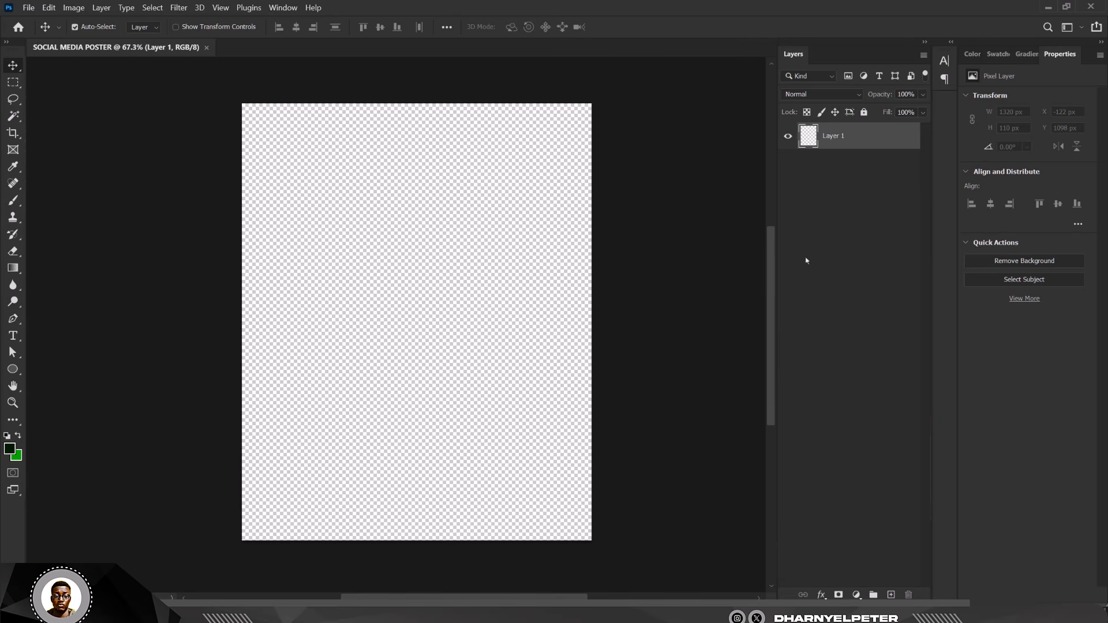
- Add a Solid Color fill layer in dark green covering the whole poster
{"action": "left_click", "coordinate": [860, 595]}
{"action": "left_click", "coordinate": [886, 360]}
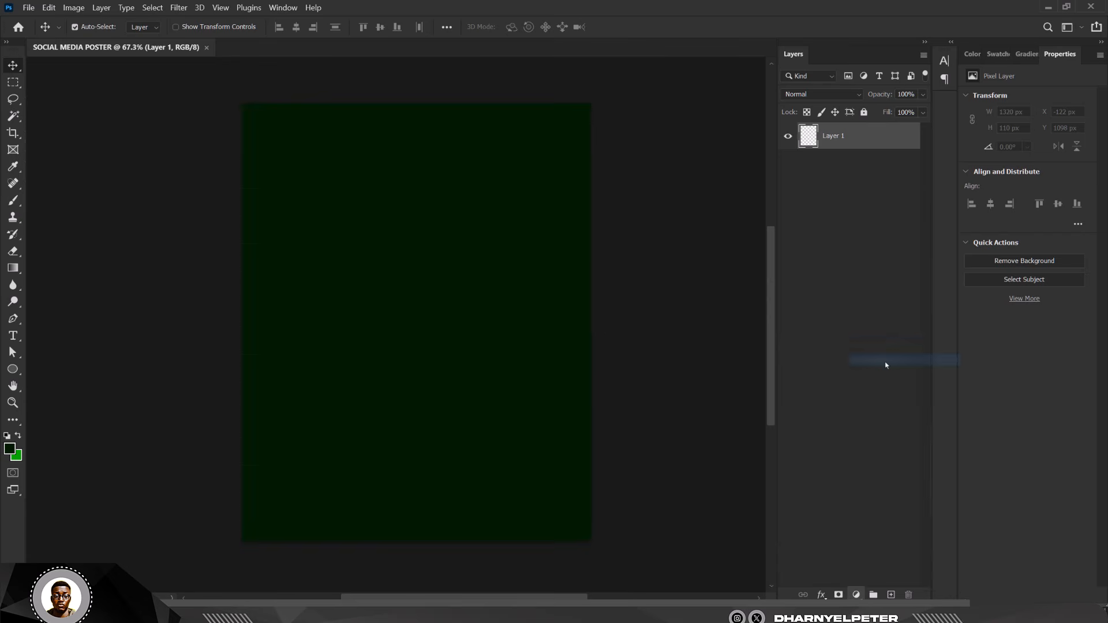
{"action": "left_click", "coordinate": [903, 168]}
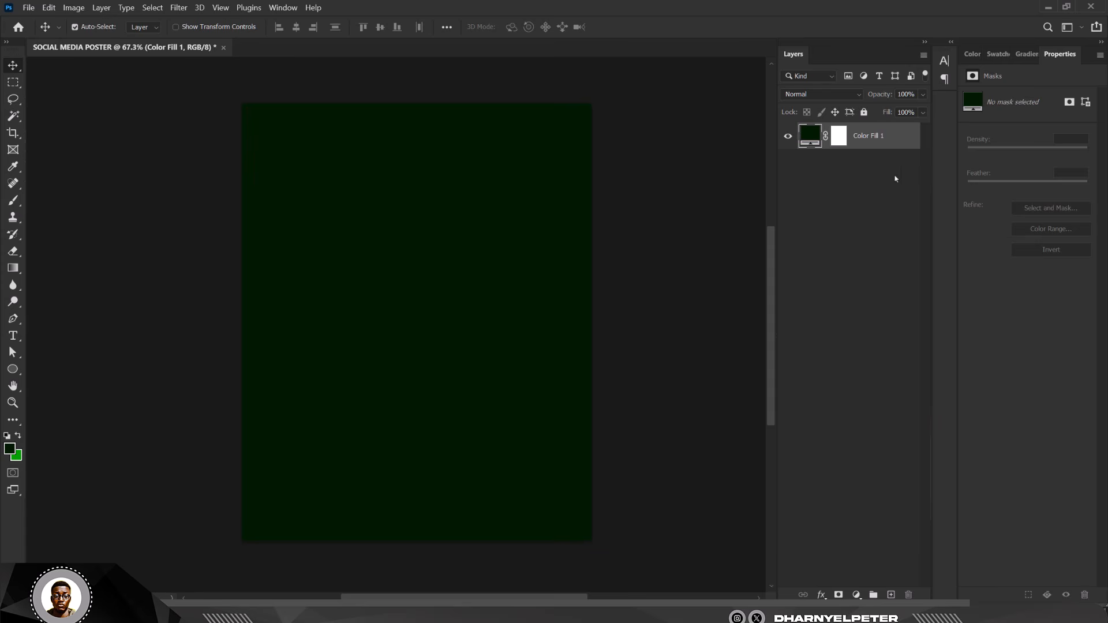
- Add a bright green 009e00 Solid Color layer and invert its mask to hide it
{"action": "left_click", "coordinate": [857, 594]}
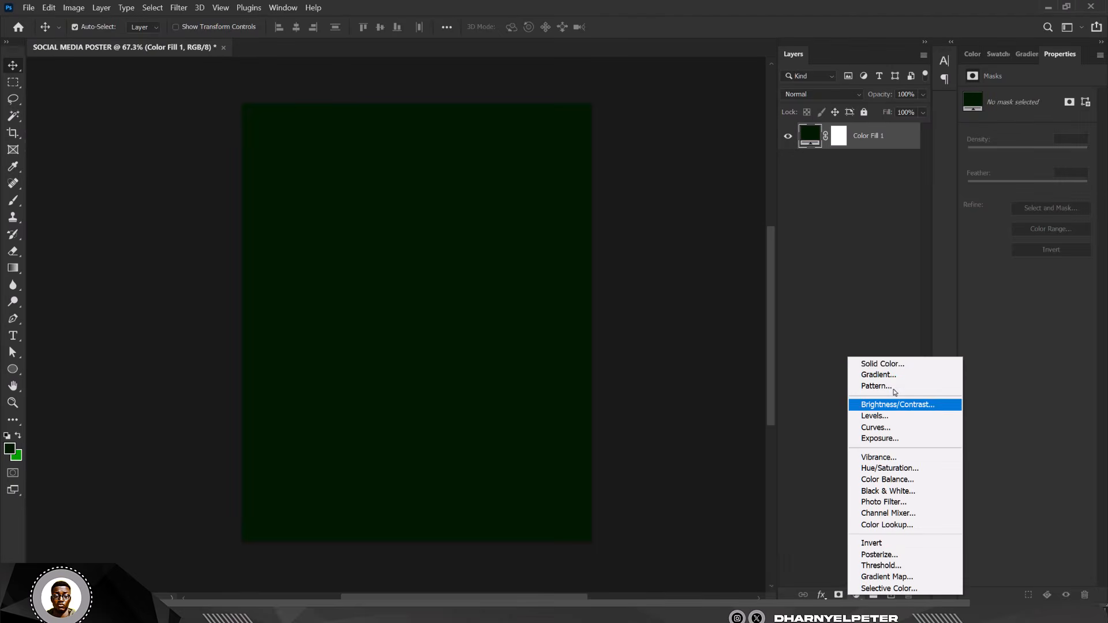
{"action": "left_click", "coordinate": [903, 365]}
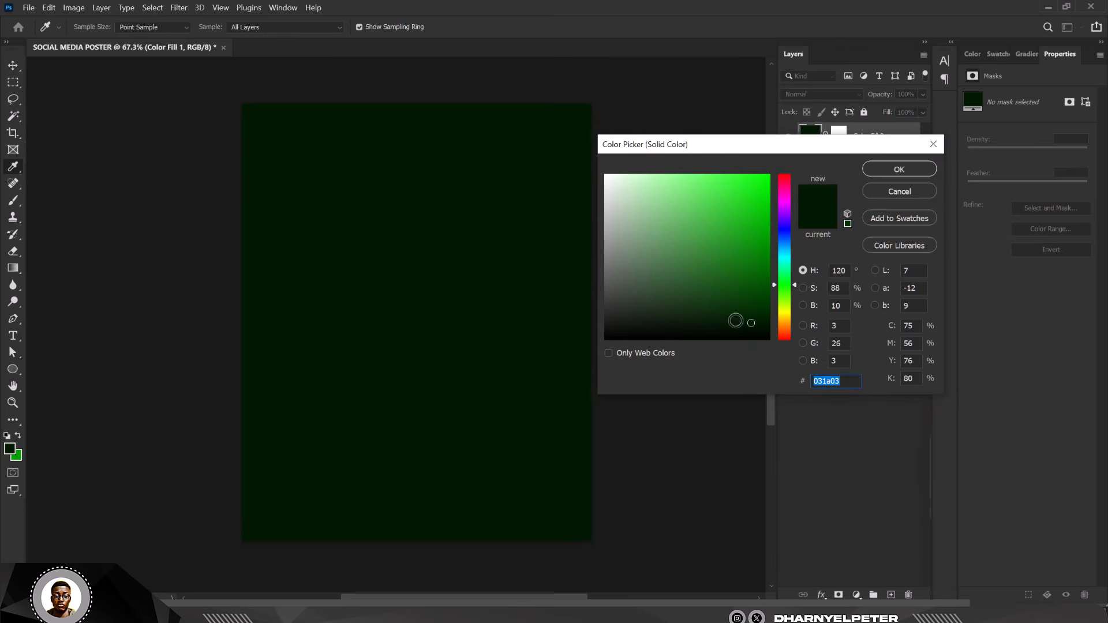
{"action": "left_click", "coordinate": [22, 455]}
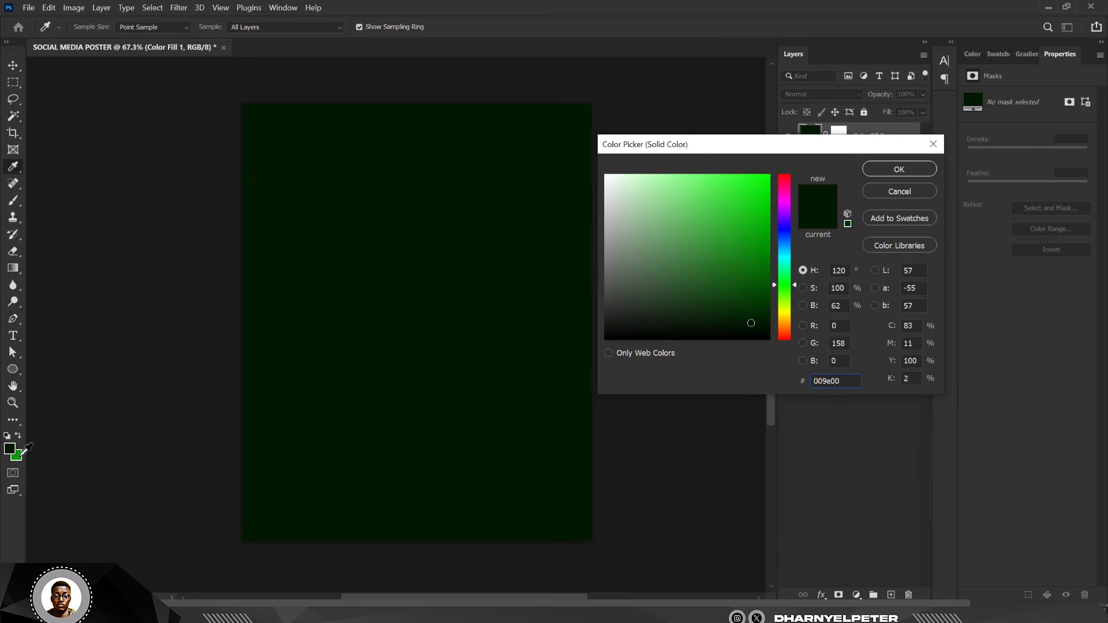
{"action": "left_click", "coordinate": [929, 170]}
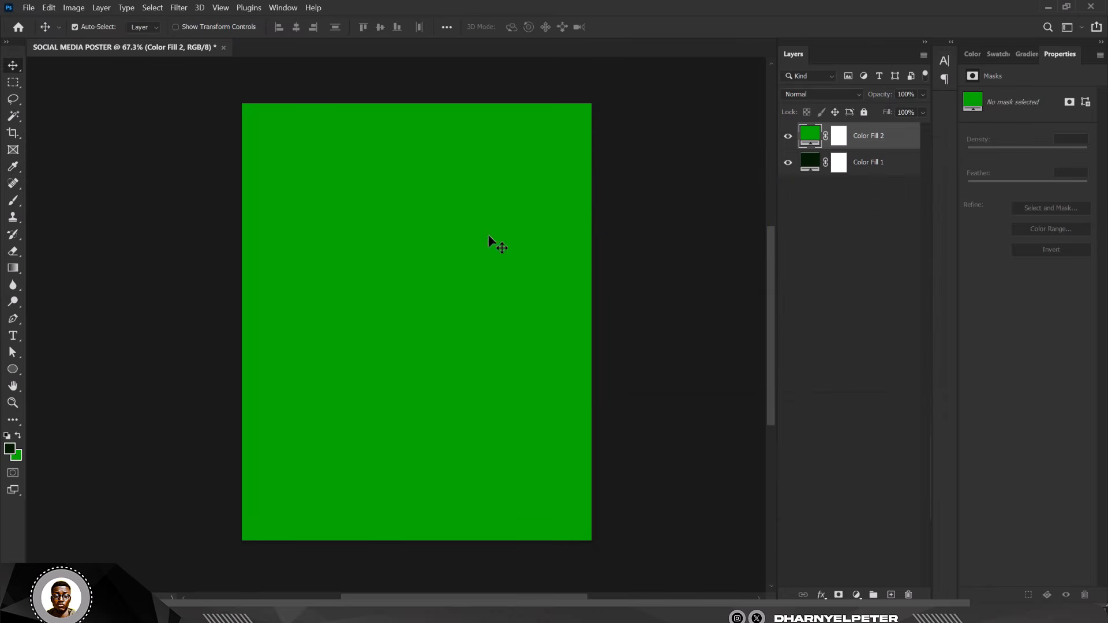
{"action": "left_click", "coordinate": [838, 141]}
{"action": "left_click", "coordinate": [838, 142]}
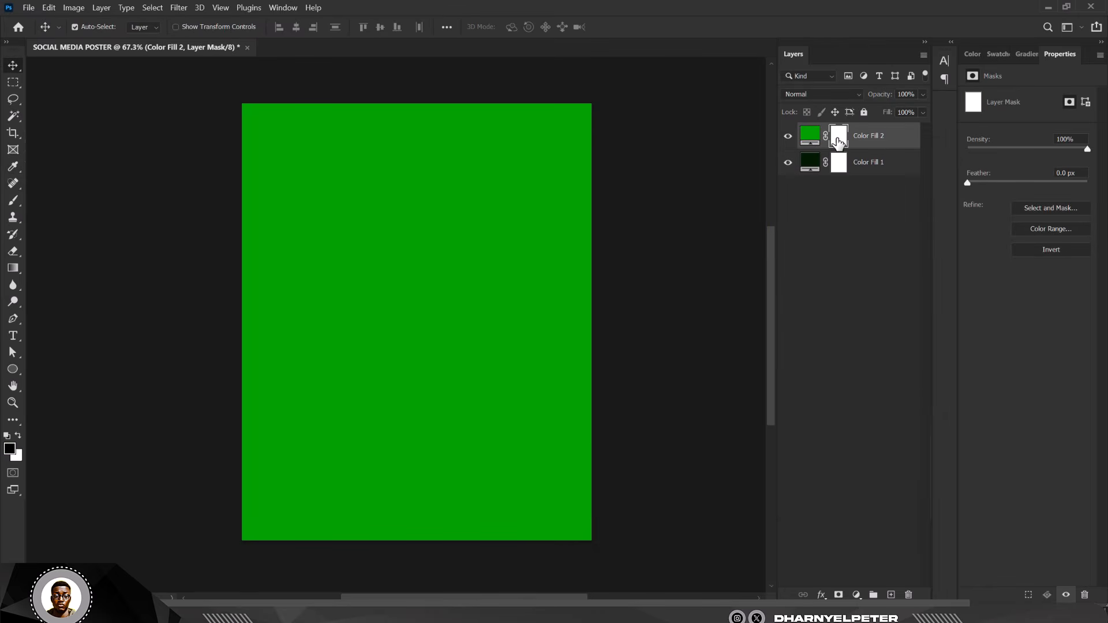
{"action": "key", "text": "ctrl+i"}
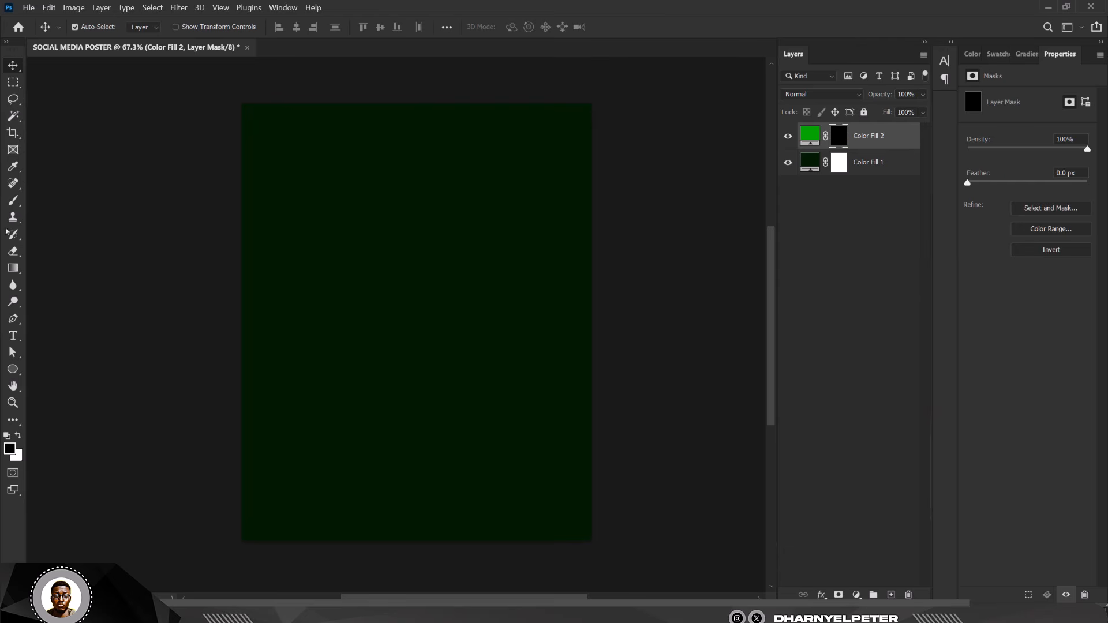
- Paint white on the mask with a large soft brush (2100, then 1600) to reveal an upper-right glow
{"action": "left_click", "coordinate": [13, 200]}
{"action": "left_click", "coordinate": [65, 200]}
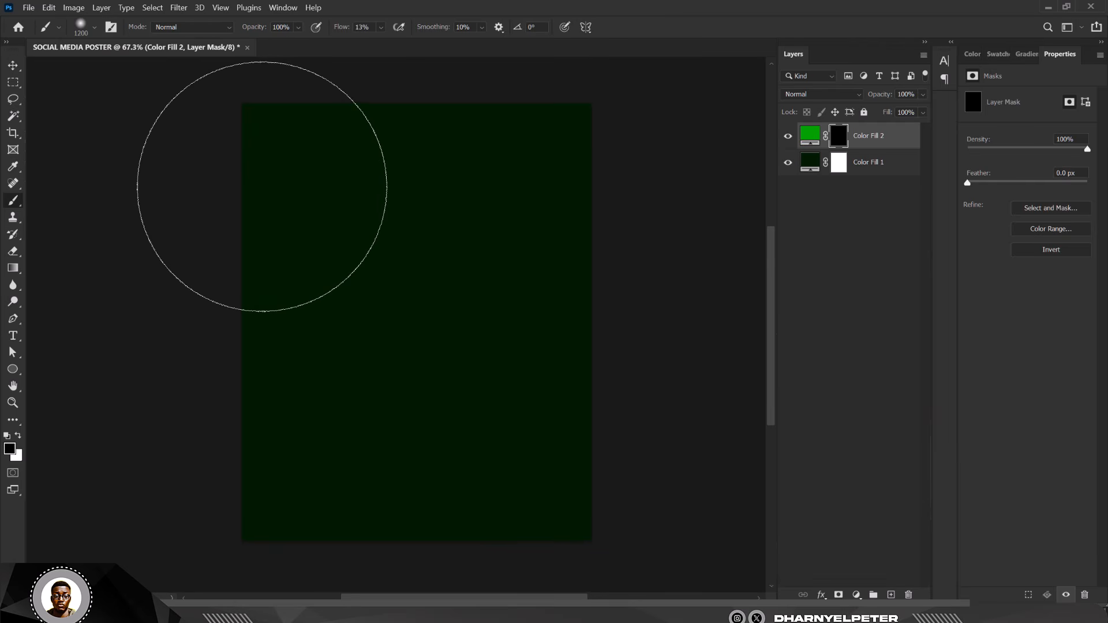
{"action": "key", "text": "bracketright"}
{"action": "key", "text": "bracketright"}
{"action": "key", "text": "bracketright"}
{"action": "key", "text": "bracketright"}
{"action": "key", "text": "bracketright"}
{"action": "key", "text": "bracketright"}
{"action": "key", "text": "bracketright"}
{"action": "key", "text": "bracketright"}
{"action": "key", "text": "bracketright"}
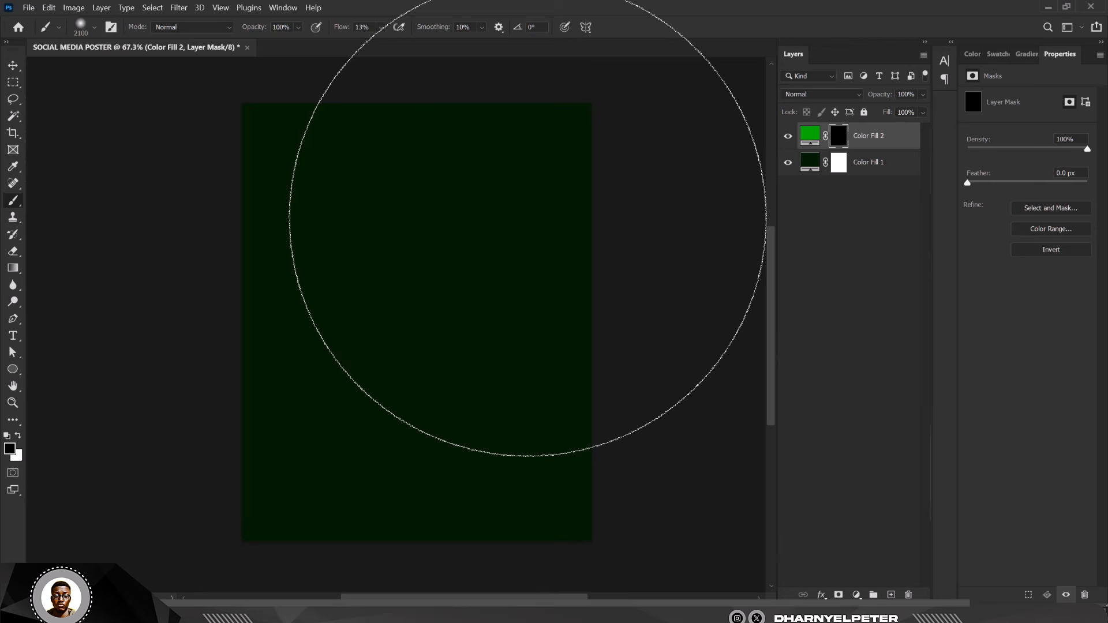
{"action": "left_click", "coordinate": [18, 435]}
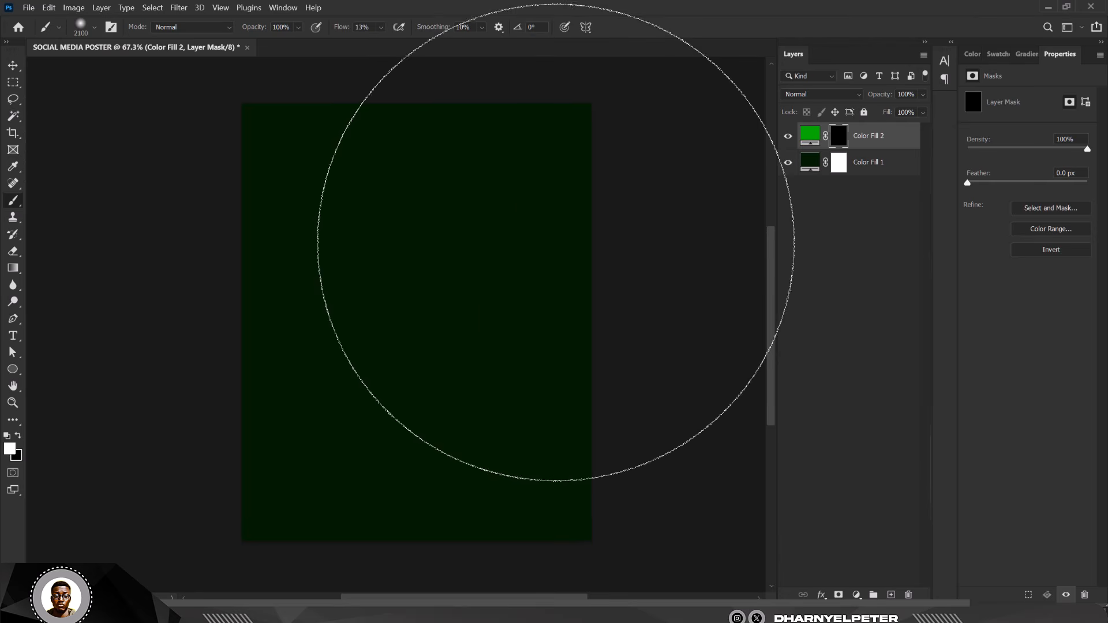
{"action": "mouse_move", "coordinate": [519, 245]}
{"action": "left_mouse_down"}
{"action": "mouse_move", "coordinate": [547, 238]}
{"action": "mouse_move", "coordinate": [490, 200]}
{"action": "mouse_move", "coordinate": [488, 227]}
{"action": "mouse_move", "coordinate": [563, 189]}
{"action": "mouse_move", "coordinate": [551, 134]}
{"action": "mouse_move", "coordinate": [508, 232]}
{"action": "mouse_move", "coordinate": [529, 304]}
{"action": "left_mouse_up"}
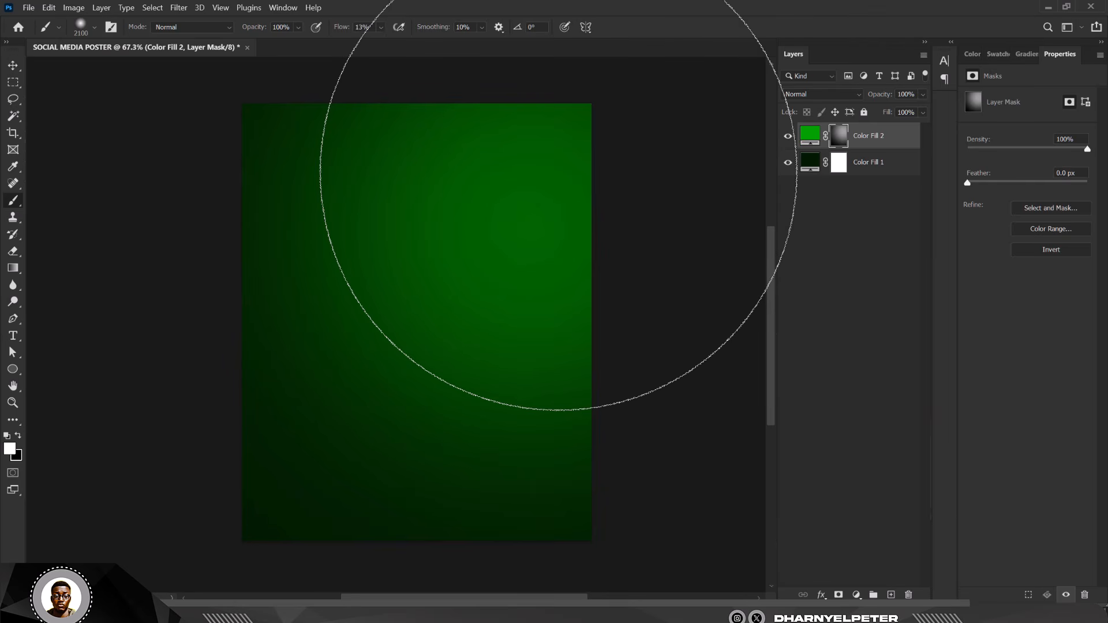
{"action": "key", "text": "bracketleft"}
{"action": "key", "text": "bracketleft"}
{"action": "key", "text": "bracketleft"}
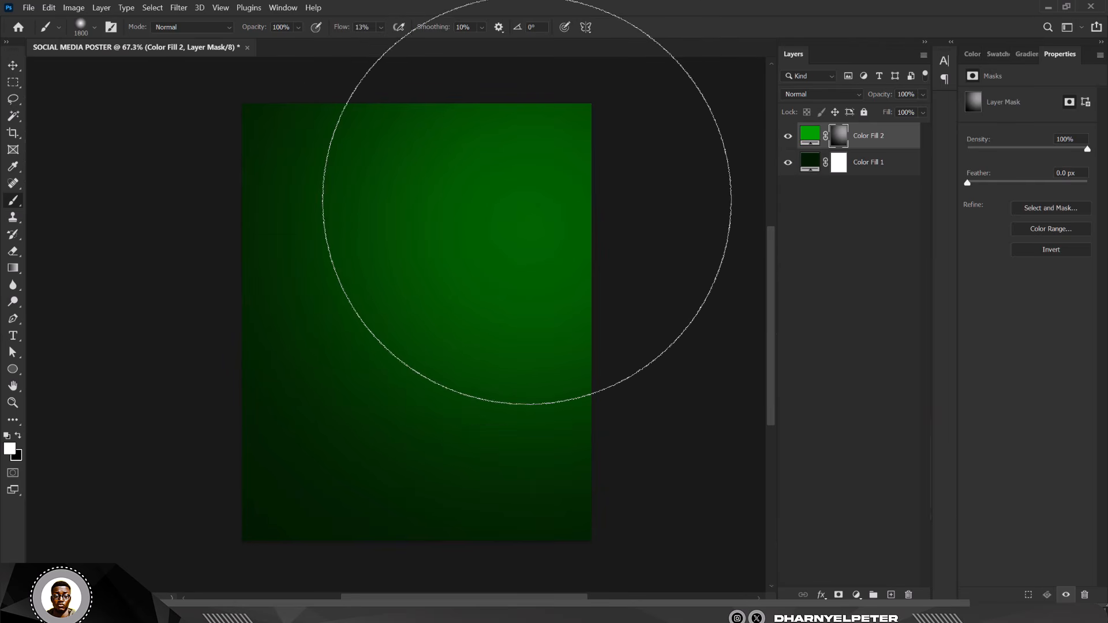
{"action": "key", "text": "bracketleft"}
{"action": "key", "text": "bracketleft"}
{"action": "mouse_move", "coordinate": [532, 190]}
{"action": "left_mouse_down"}
{"action": "mouse_move", "coordinate": [483, 261]}
{"action": "mouse_move", "coordinate": [581, 161]}
{"action": "mouse_move", "coordinate": [467, 254]}
{"action": "mouse_move", "coordinate": [595, 137]}
{"action": "mouse_move", "coordinate": [494, 234]}
{"action": "mouse_move", "coordinate": [581, 152]}
{"action": "mouse_move", "coordinate": [491, 233]}
{"action": "mouse_move", "coordinate": [607, 108]}
{"action": "mouse_move", "coordinate": [490, 226]}
{"action": "mouse_move", "coordinate": [513, 207]}
{"action": "mouse_move", "coordinate": [487, 256]}
{"action": "mouse_move", "coordinate": [545, 203]}
{"action": "mouse_move", "coordinate": [554, 243]}
{"action": "mouse_move", "coordinate": [420, 214]}
{"action": "mouse_move", "coordinate": [566, 234]}
{"action": "mouse_move", "coordinate": [440, 143]}
{"action": "left_mouse_up"}
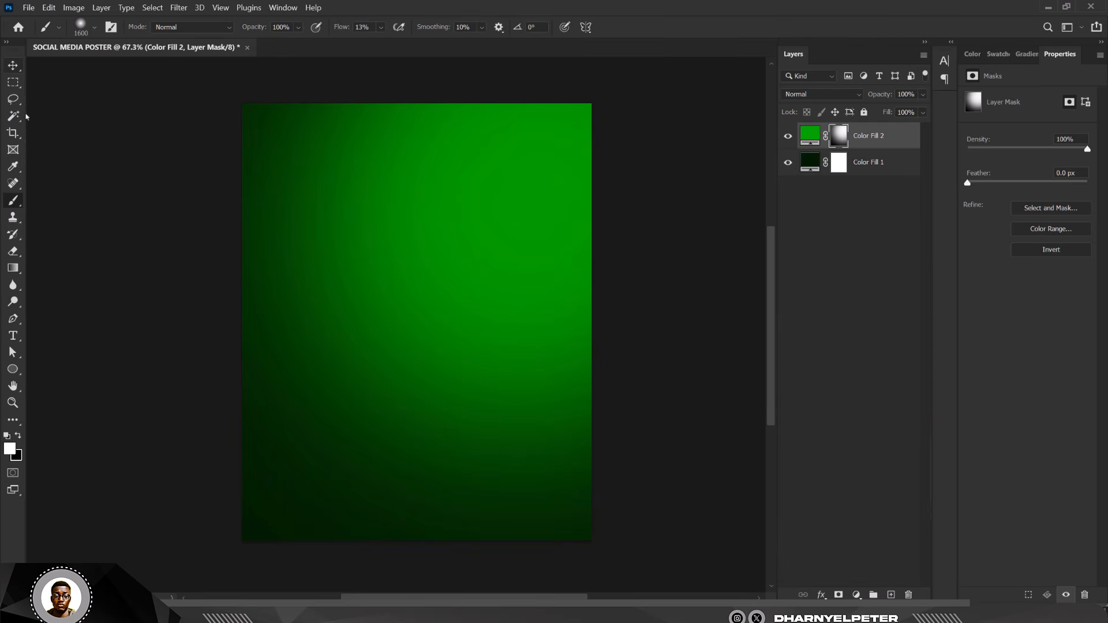
{"action": "key", "text": "u"}
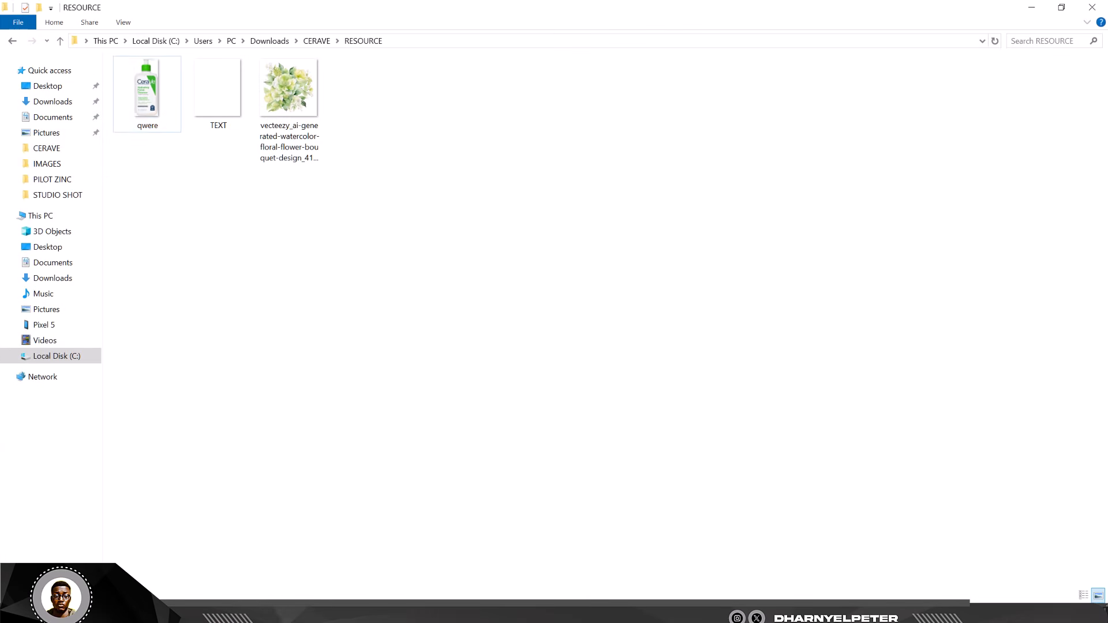
- Place the qwere cleanser image, scaled down and centred on the poster
{"action": "left_click_drag", "start_coordinate": [147, 92], "coordinate": [421, 329]}
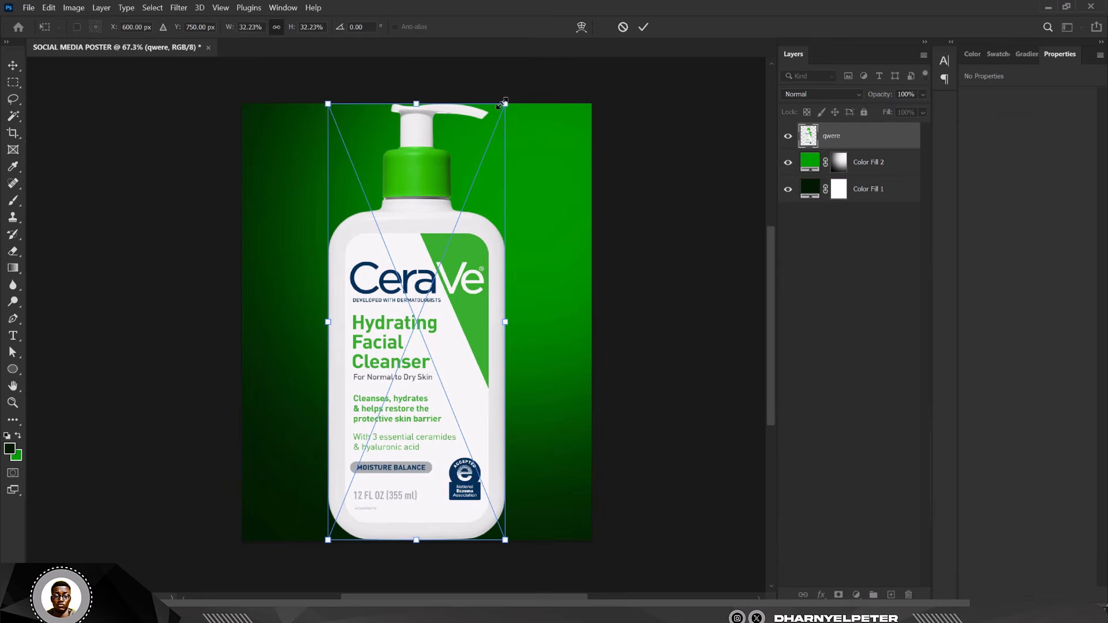
{"action": "left_click_drag", "start_coordinate": [502, 104], "coordinate": [480, 212]}
{"action": "left_click_drag", "start_coordinate": [431, 320], "coordinate": [428, 312]}
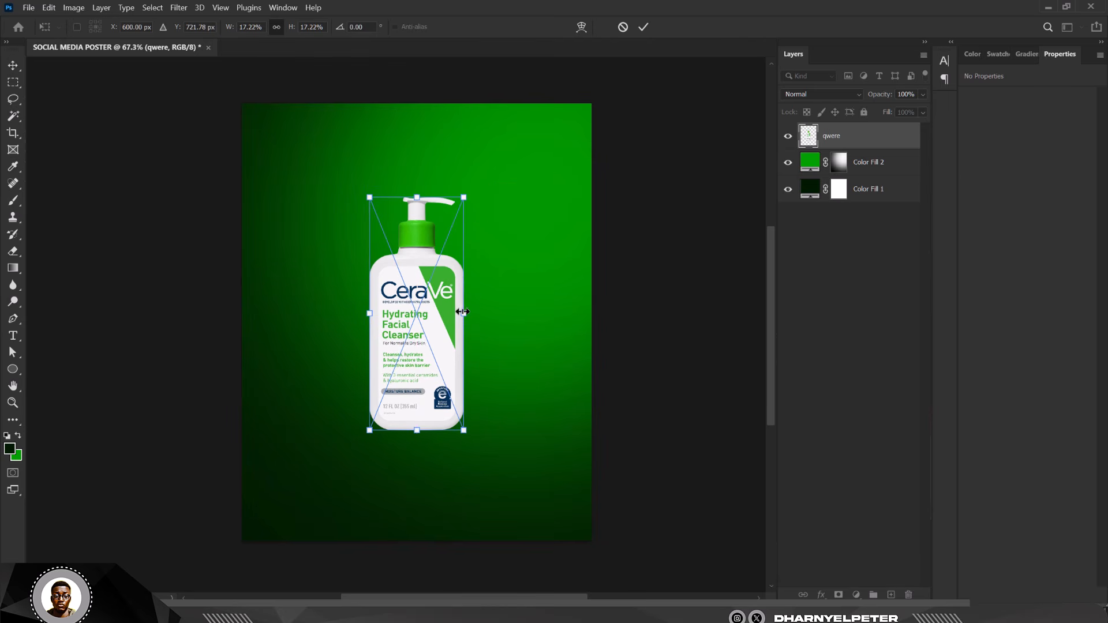
{"action": "key", "text": "Return"}
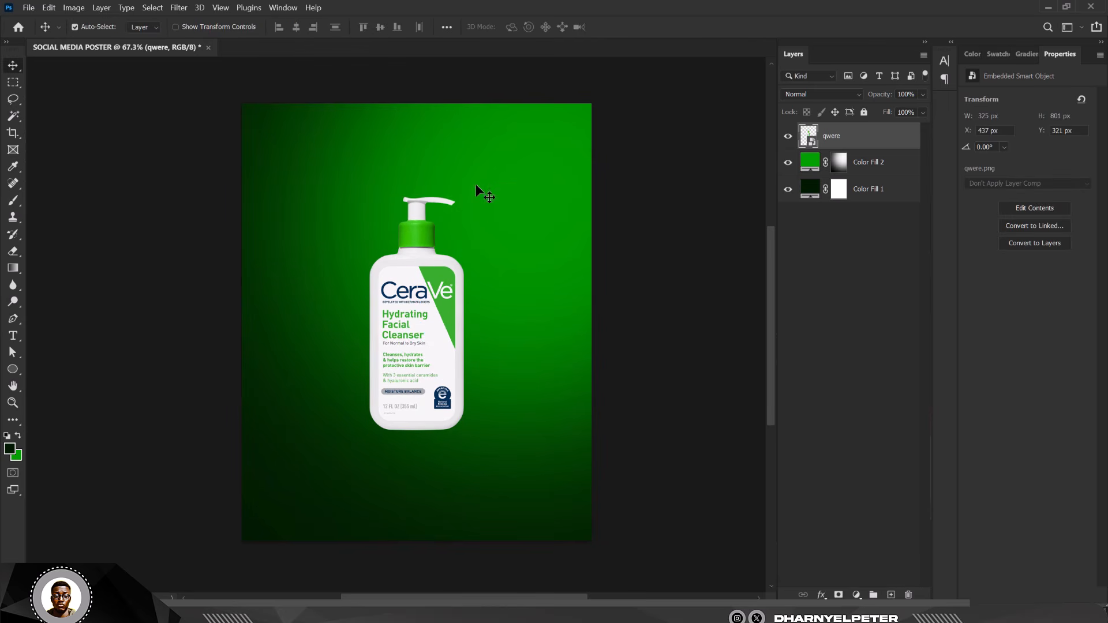
- Group Color Fill 1 and Color Fill 2 and name the group BG
{"action": "left_click", "coordinate": [904, 168]}
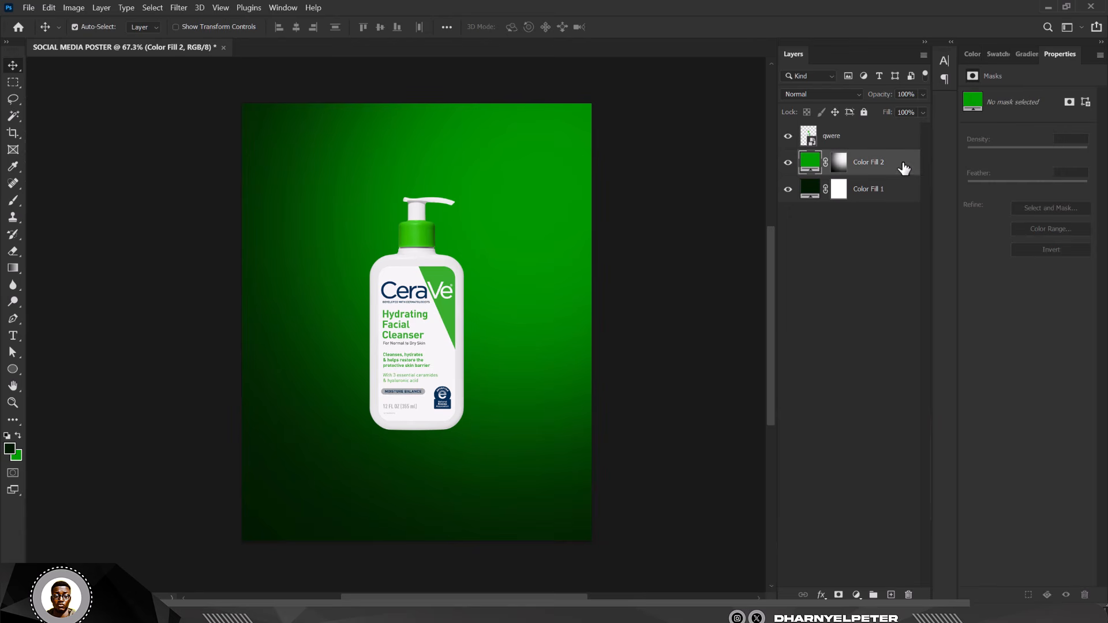
{"action": "left_click", "coordinate": [898, 197], "text": "shift"}
{"action": "key", "text": "ctrl+g"}
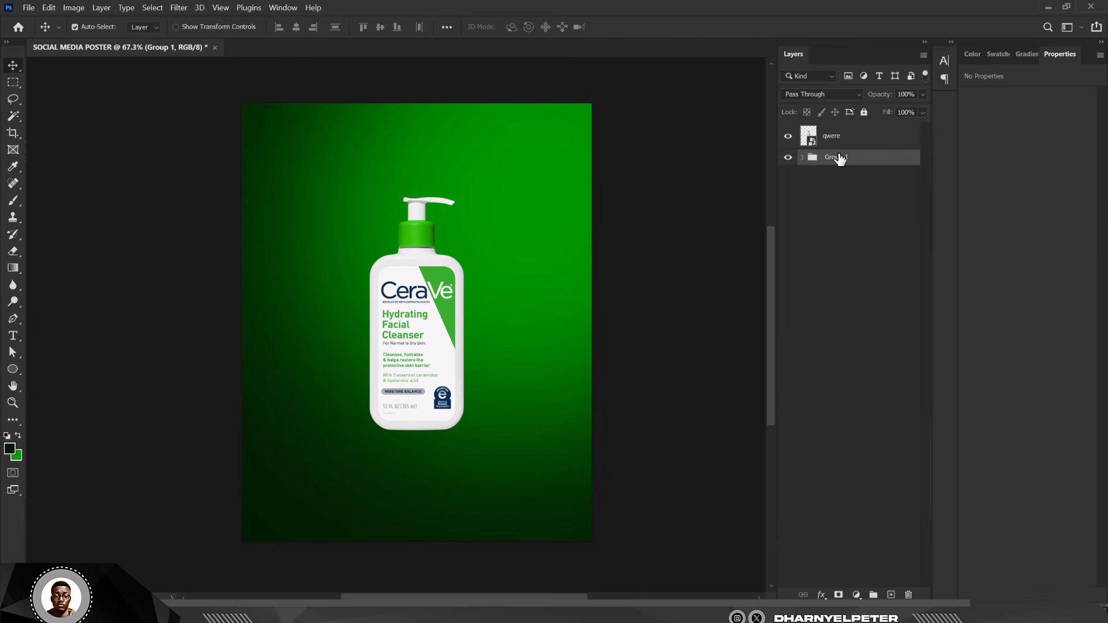
{"action": "double_click", "coordinate": [837, 156]}
{"action": "type", "text": "BG"}
{"action": "key", "text": "Return"}
- Add a new empty layer above the BG group, below the bottle
{"action": "left_click", "coordinate": [406, 269]}
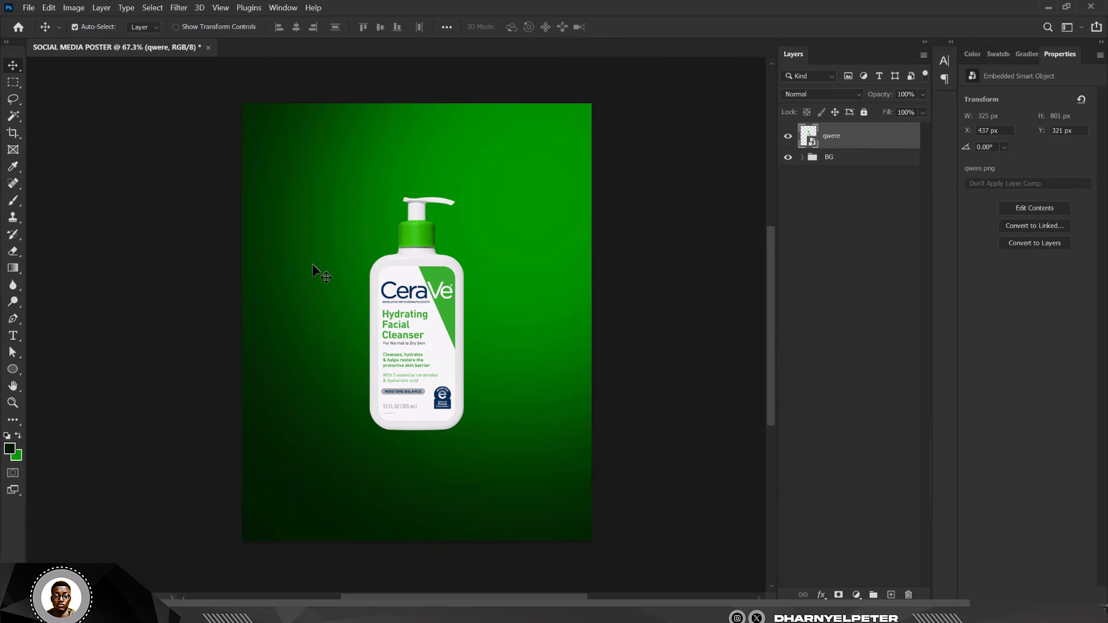
{"action": "left_click", "coordinate": [174, 8]}
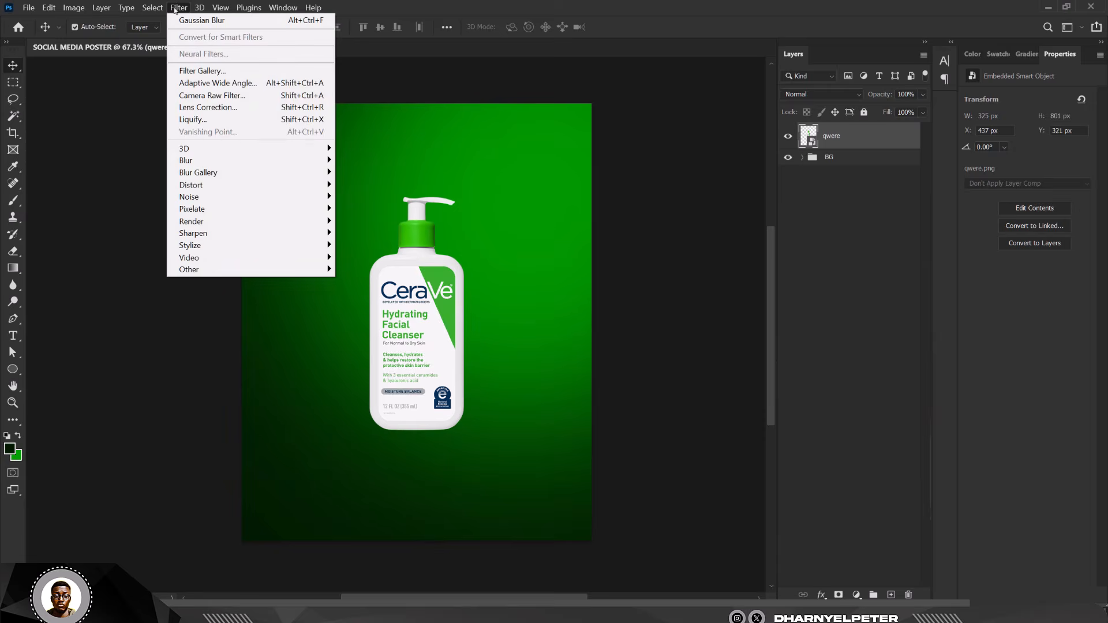
{"action": "left_click", "coordinate": [175, 8]}
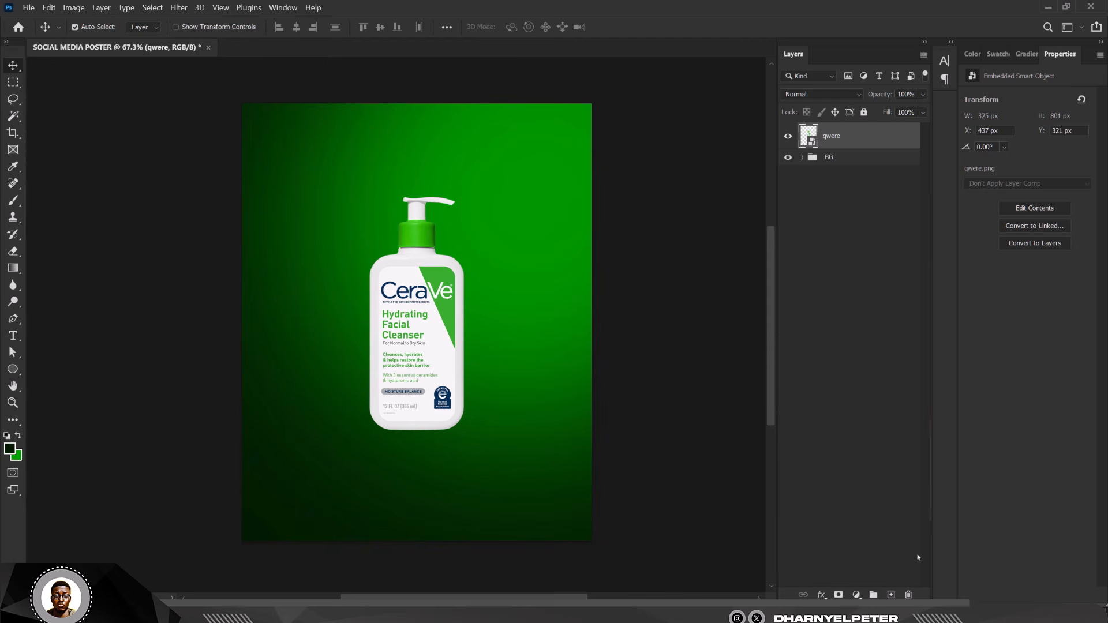
{"action": "left_click", "coordinate": [860, 164]}
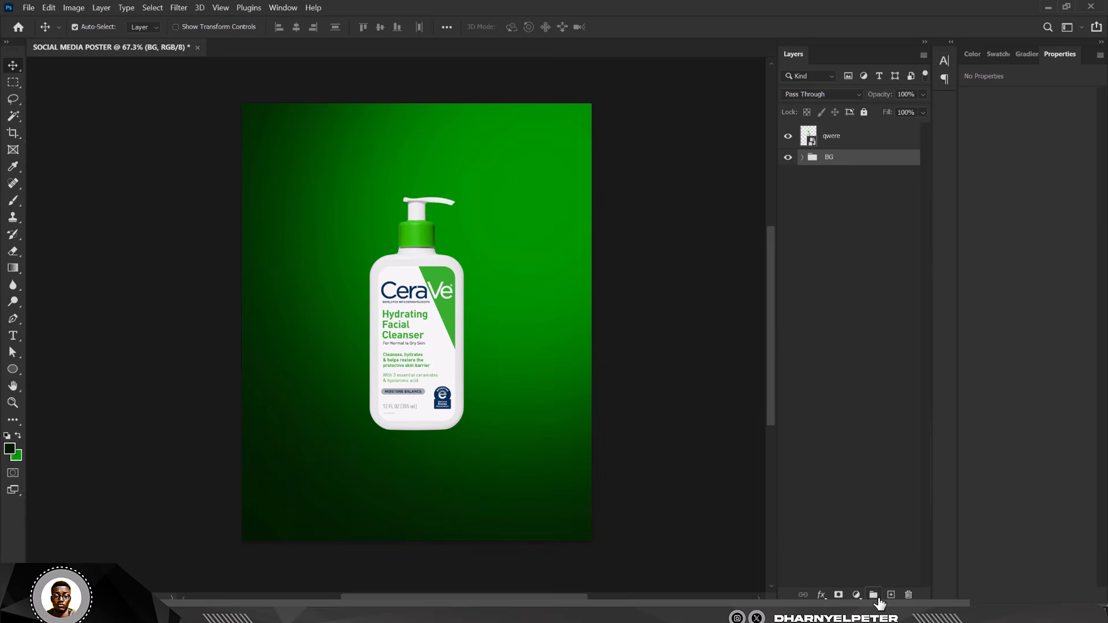
{"action": "left_click", "coordinate": [890, 595]}
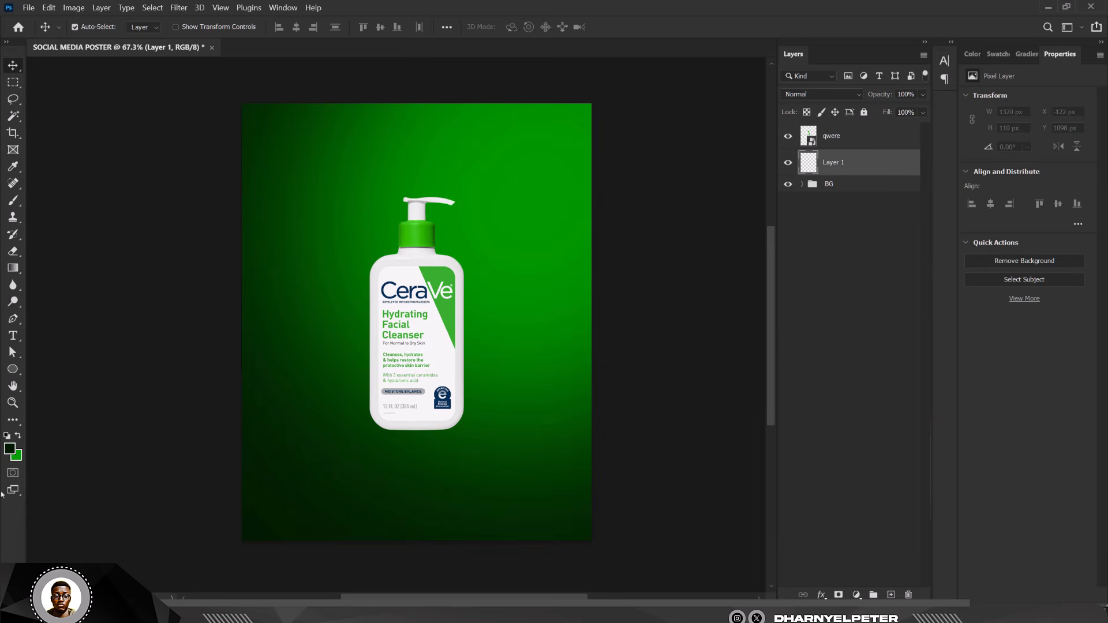
- Paint dark dabs under the bottle with an 800 px Soft Round brush at 100% flow
{"action": "left_click", "coordinate": [14, 200]}
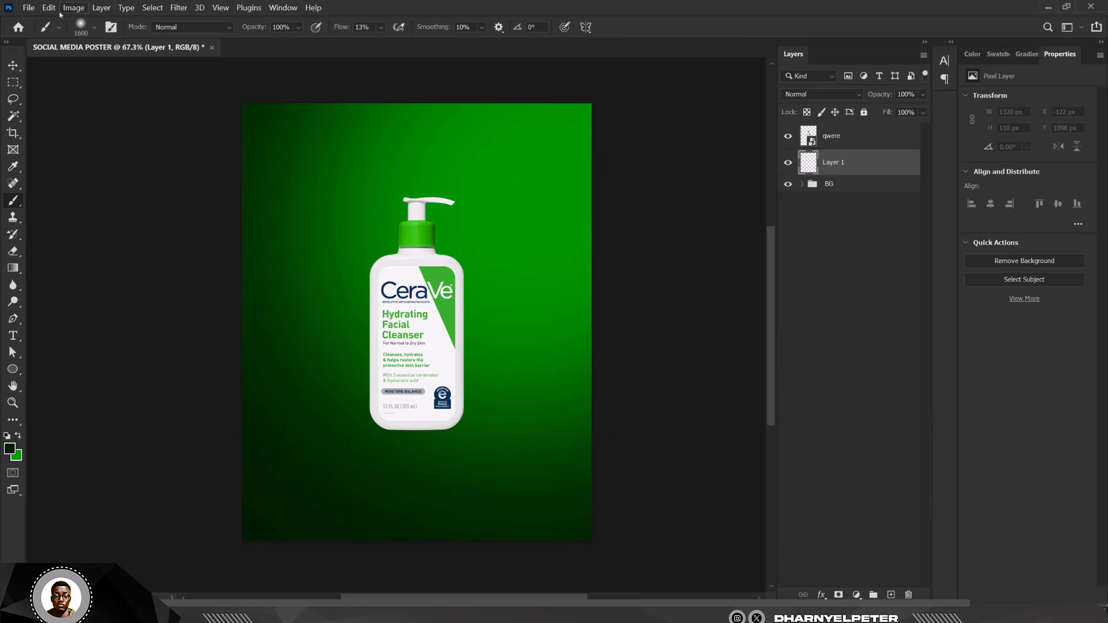
{"action": "left_click", "coordinate": [95, 29]}
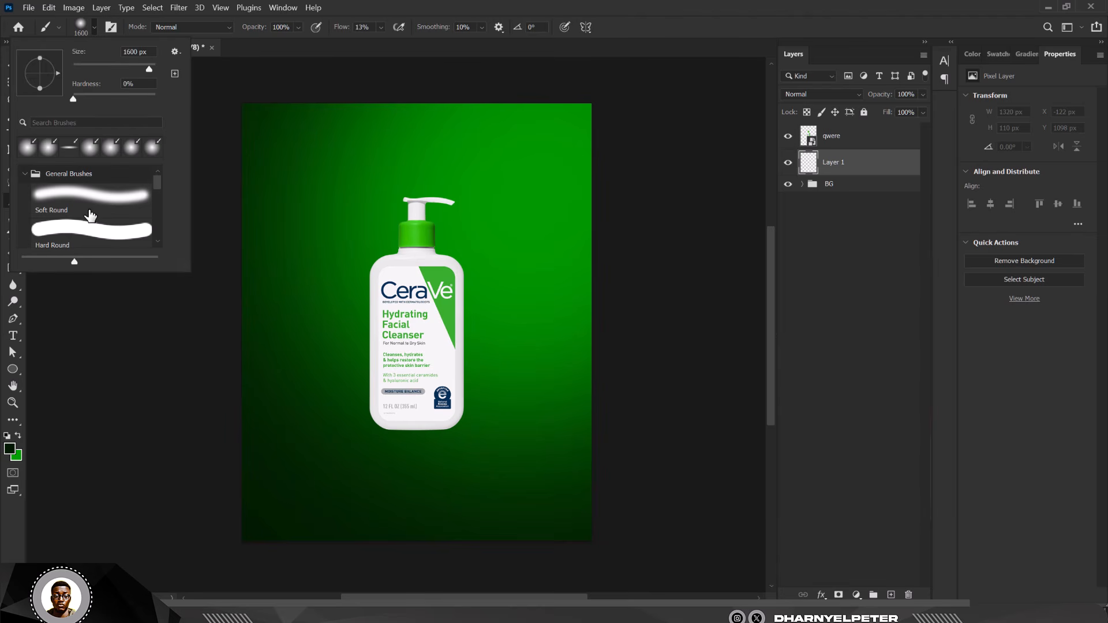
{"action": "left_click_drag", "start_coordinate": [157, 186], "coordinate": [169, 231]}
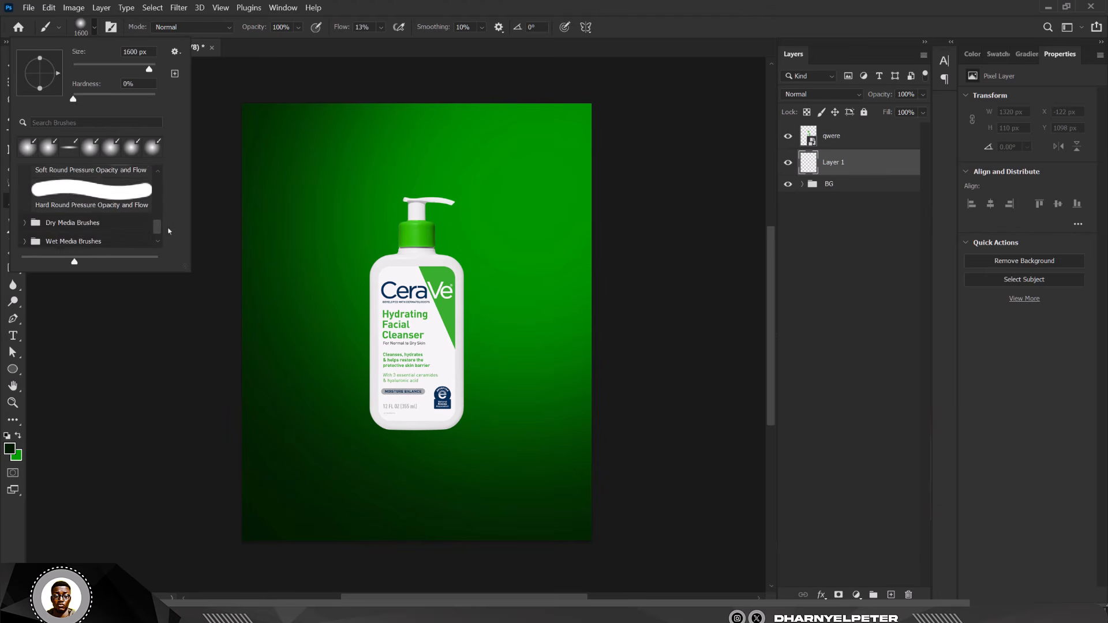
{"action": "scroll", "coordinate": [136, 234], "scroll_direction": "up", "scroll_amount": 3}
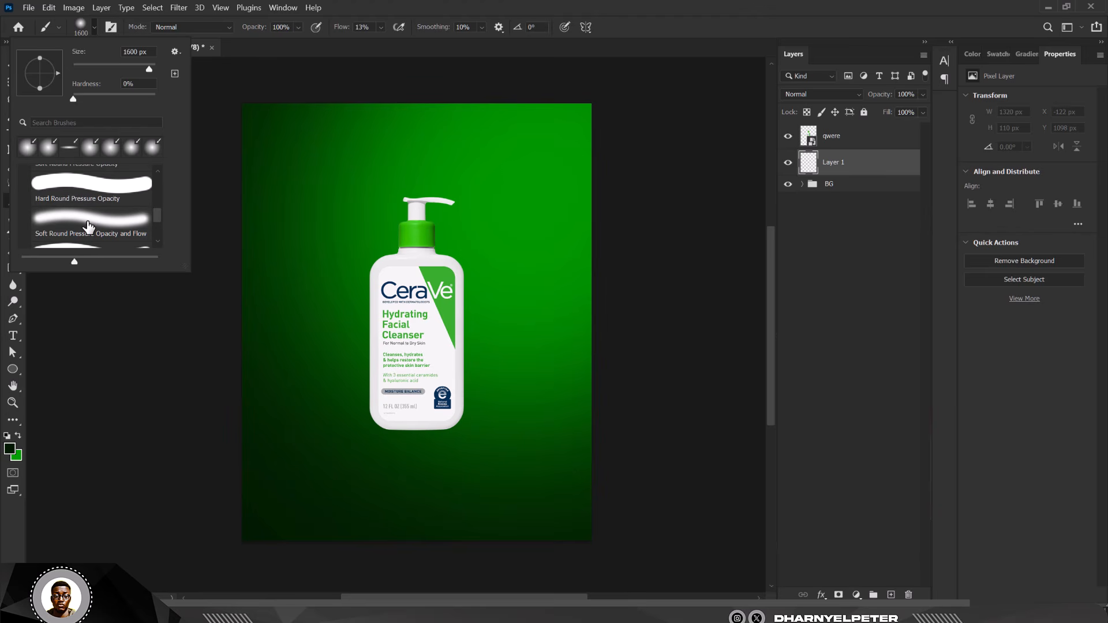
{"action": "left_click", "coordinate": [88, 226]}
{"action": "left_click", "coordinate": [901, 173]}
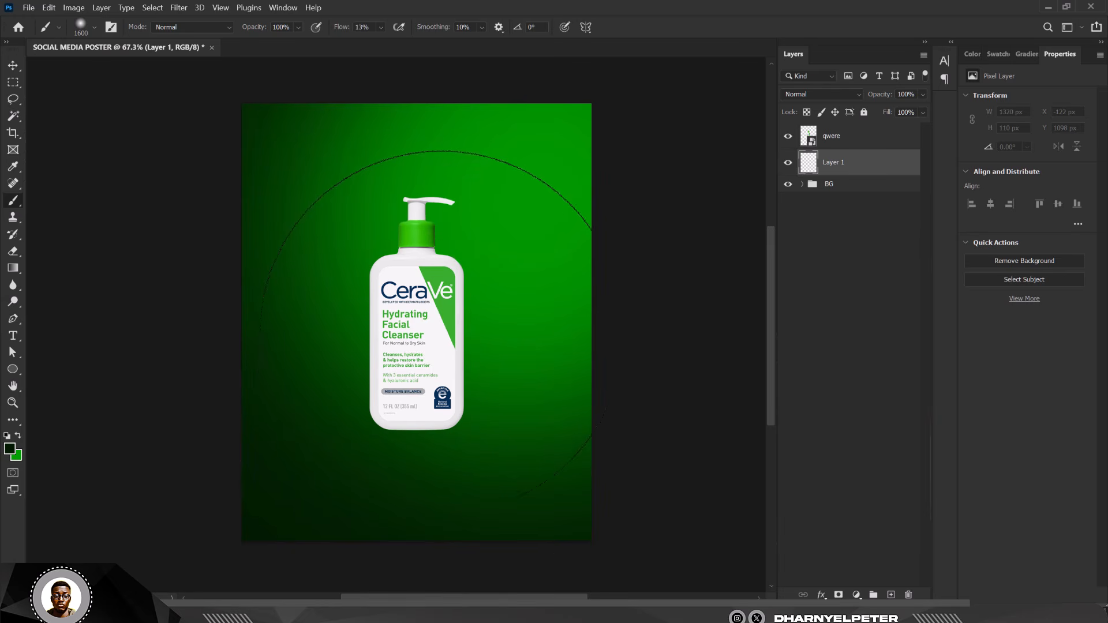
{"action": "key", "text": "bracketleft"}
{"action": "key", "text": "bracketleft"}
{"action": "key", "text": "bracketleft"}
{"action": "key", "text": "bracketleft"}
{"action": "key", "text": "bracketleft"}
{"action": "key", "text": "bracketleft"}
{"action": "key", "text": "bracketleft"}
{"action": "key", "text": "bracketleft"}
{"action": "left_click", "coordinate": [381, 27]}
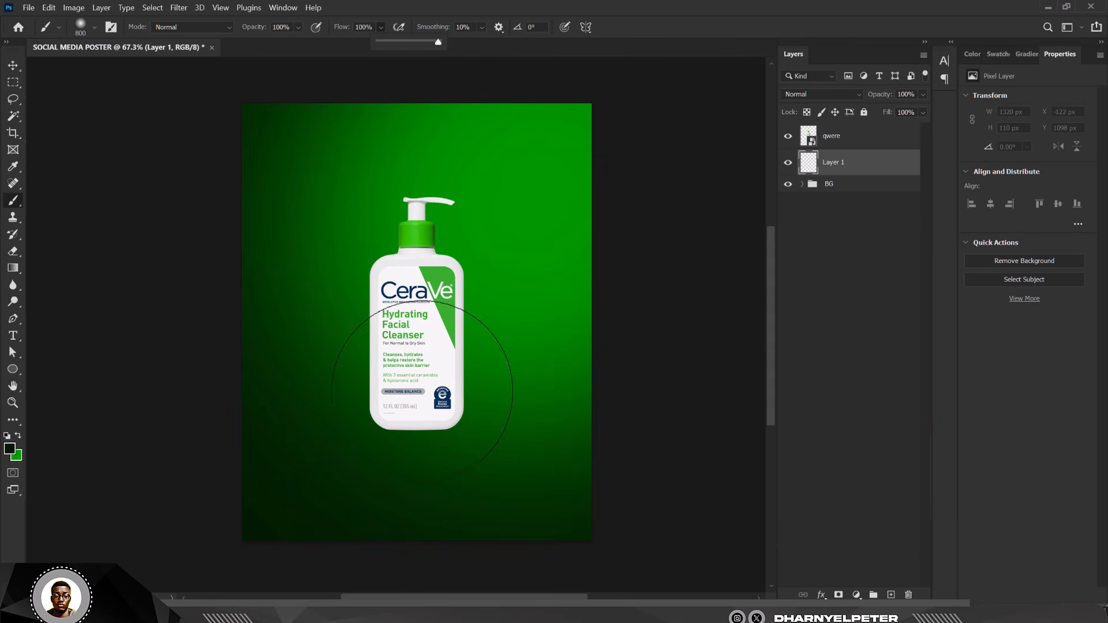
{"action": "left_click", "coordinate": [417, 389]}
{"action": "left_click", "coordinate": [417, 390]}
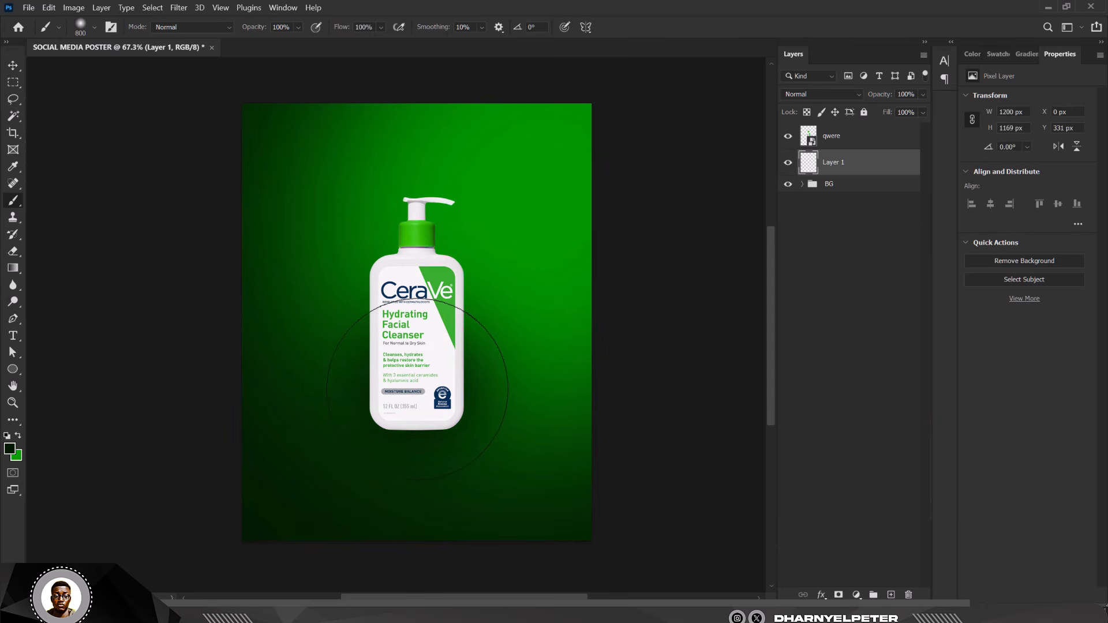
{"action": "left_click", "coordinate": [417, 389]}
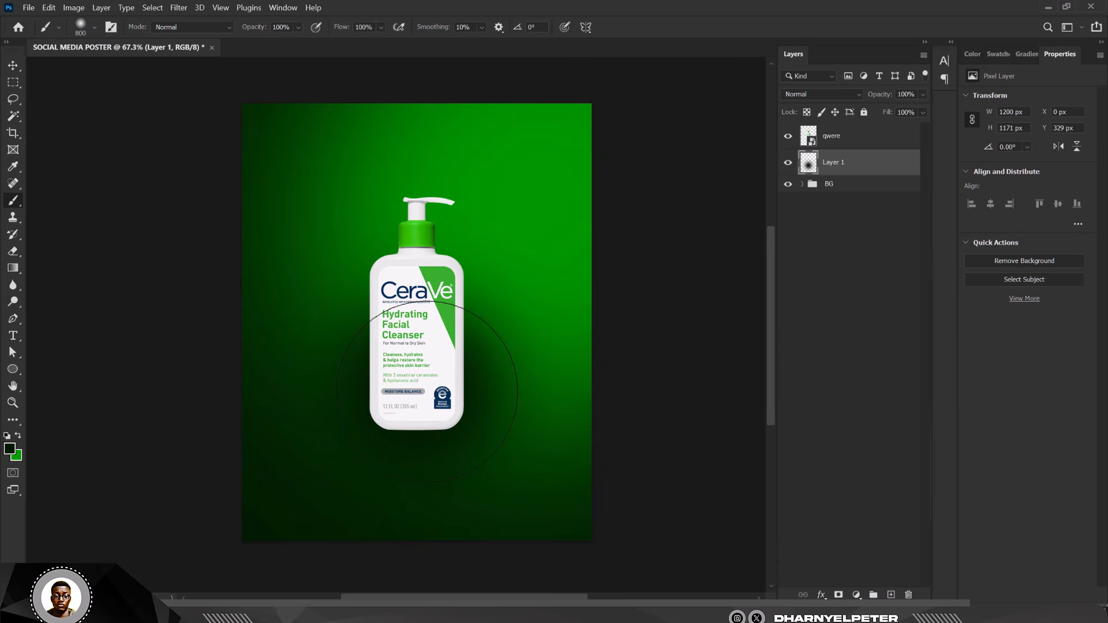
- Transform Layer 1's paint into a thin, flat shadow band beneath the bottle's base
{"action": "key", "text": "ctrl+t"}
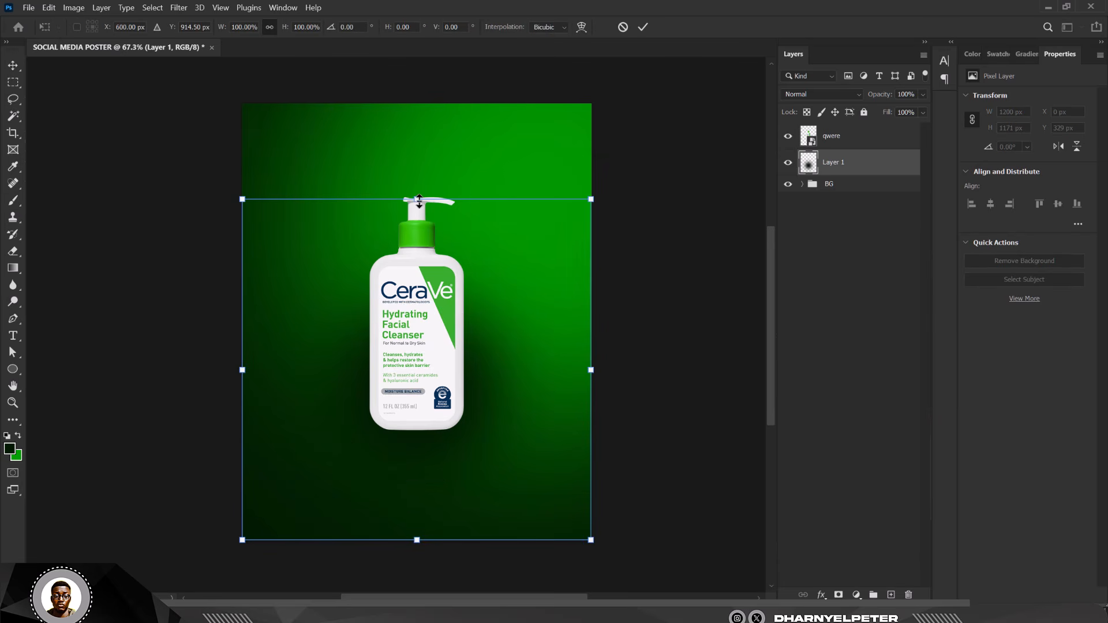
{"action": "left_click_drag", "start_coordinate": [419, 202], "coordinate": [419, 485]}
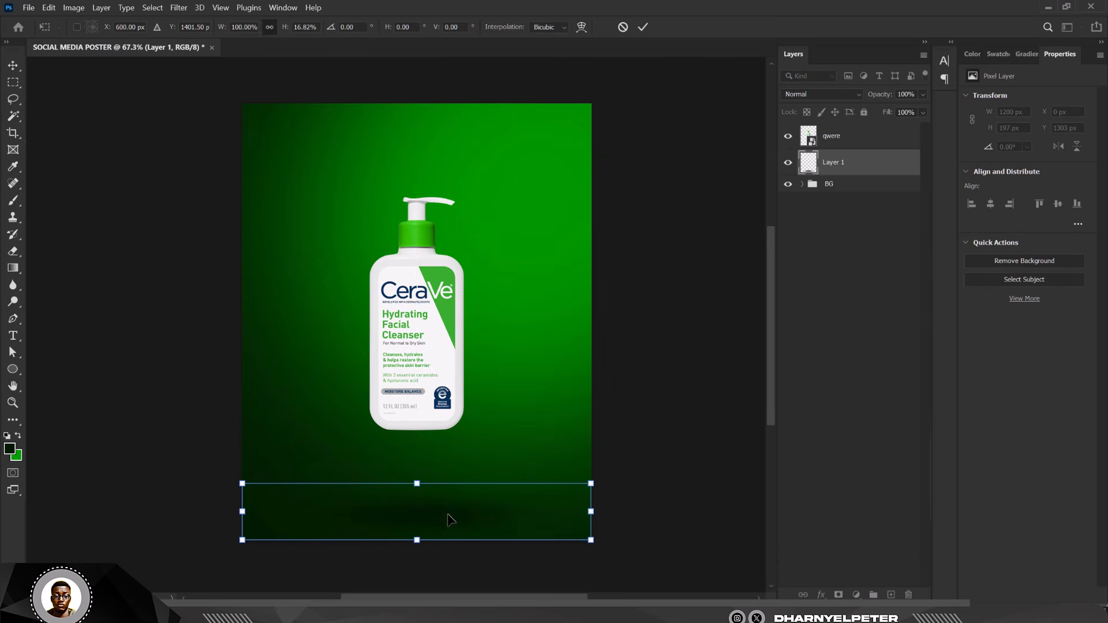
{"action": "left_click_drag", "start_coordinate": [451, 519], "coordinate": [446, 432]}
{"action": "left_click_drag", "start_coordinate": [415, 392], "coordinate": [446, 431]}
{"action": "scroll", "coordinate": [410, 452], "scroll_direction": "up", "scroll_amount": 5}
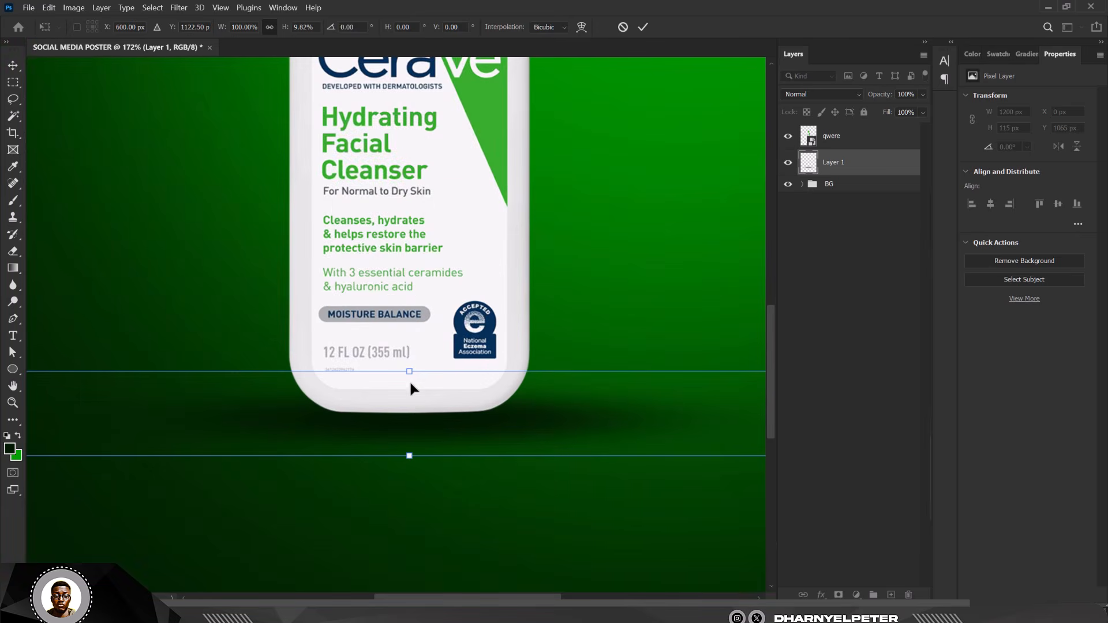
{"action": "left_click_drag", "start_coordinate": [410, 369], "coordinate": [413, 378]}
{"action": "left_click_drag", "start_coordinate": [452, 462], "coordinate": [457, 426]}
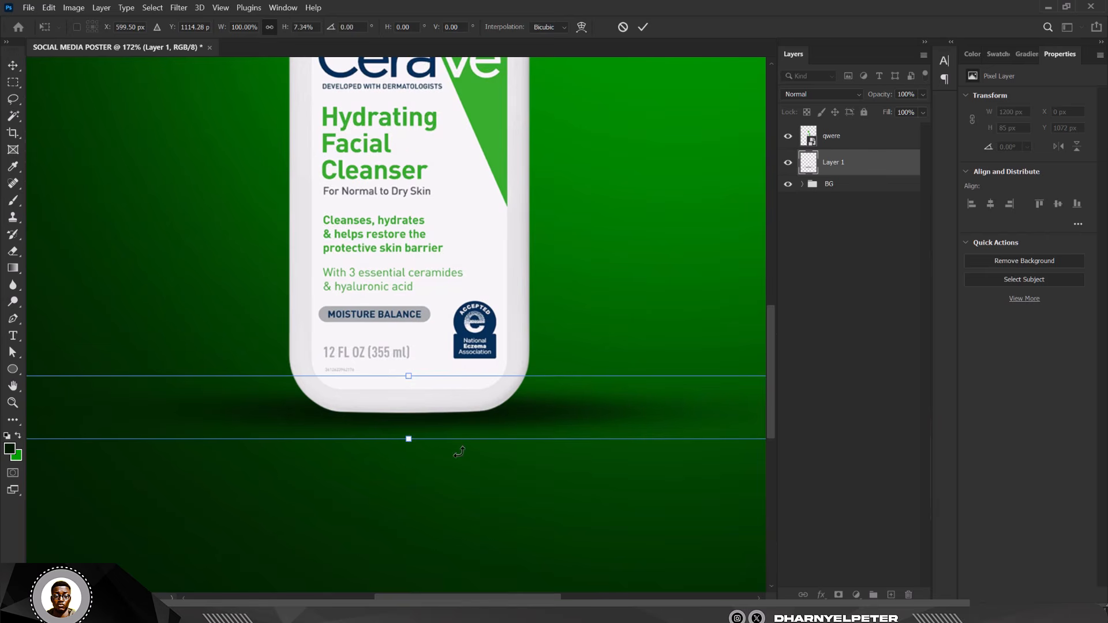
{"action": "key", "text": "Return"}
{"action": "key", "text": "b"}
{"action": "scroll", "coordinate": [408, 441], "scroll_direction": "down", "scroll_amount": 5}
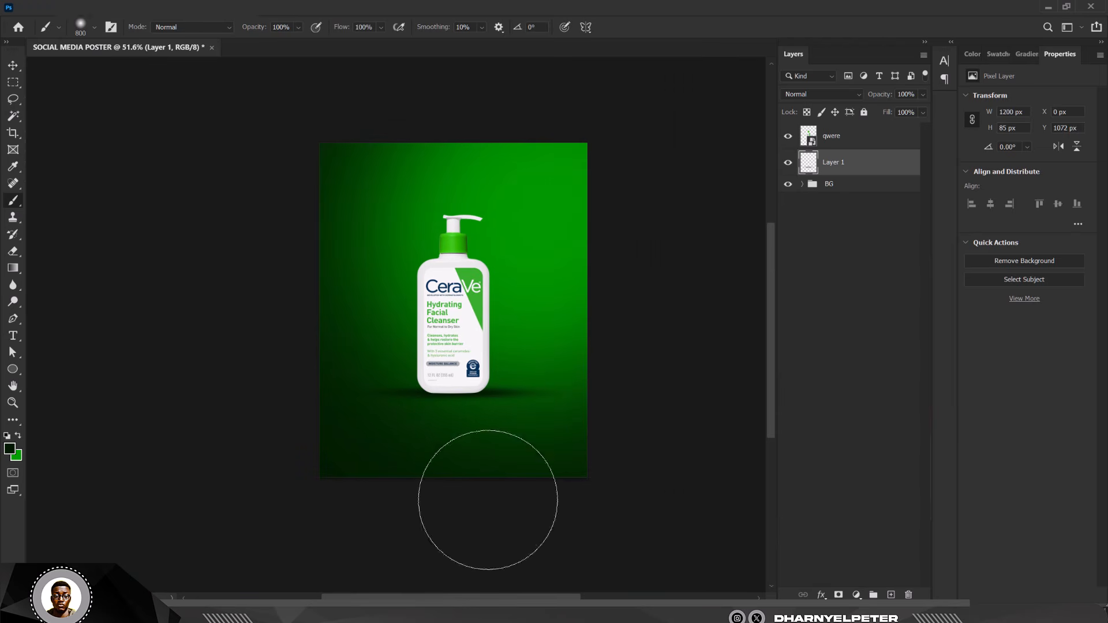
{"action": "key", "text": "v"}
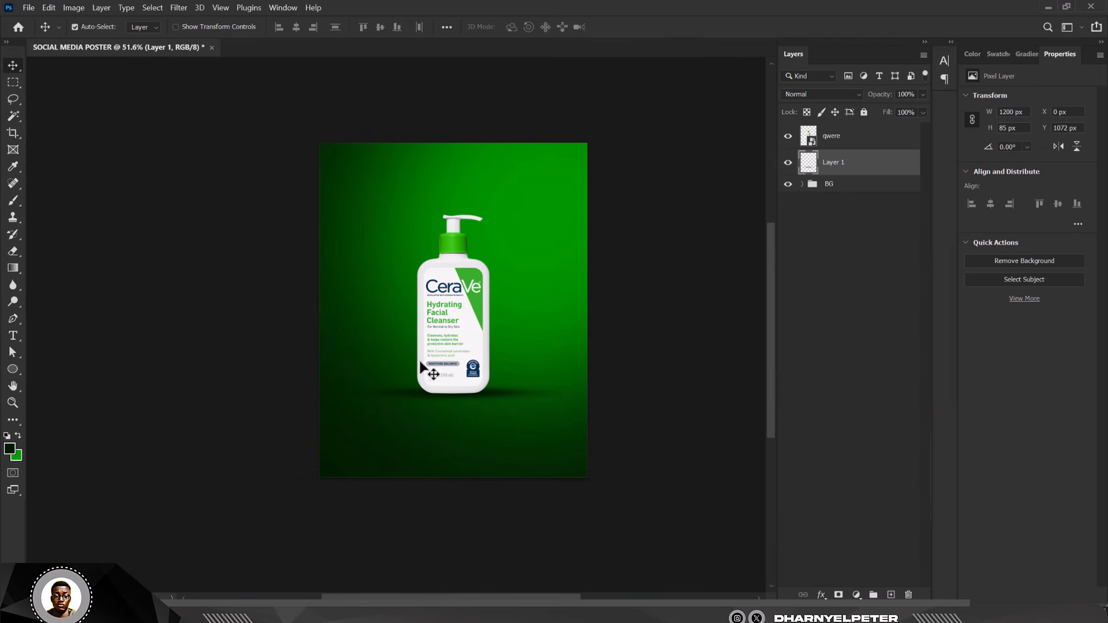
{"action": "scroll", "coordinate": [469, 378], "scroll_direction": "up", "scroll_amount": 2}
{"action": "scroll", "coordinate": [468, 377], "scroll_direction": "up", "scroll_amount": 2}
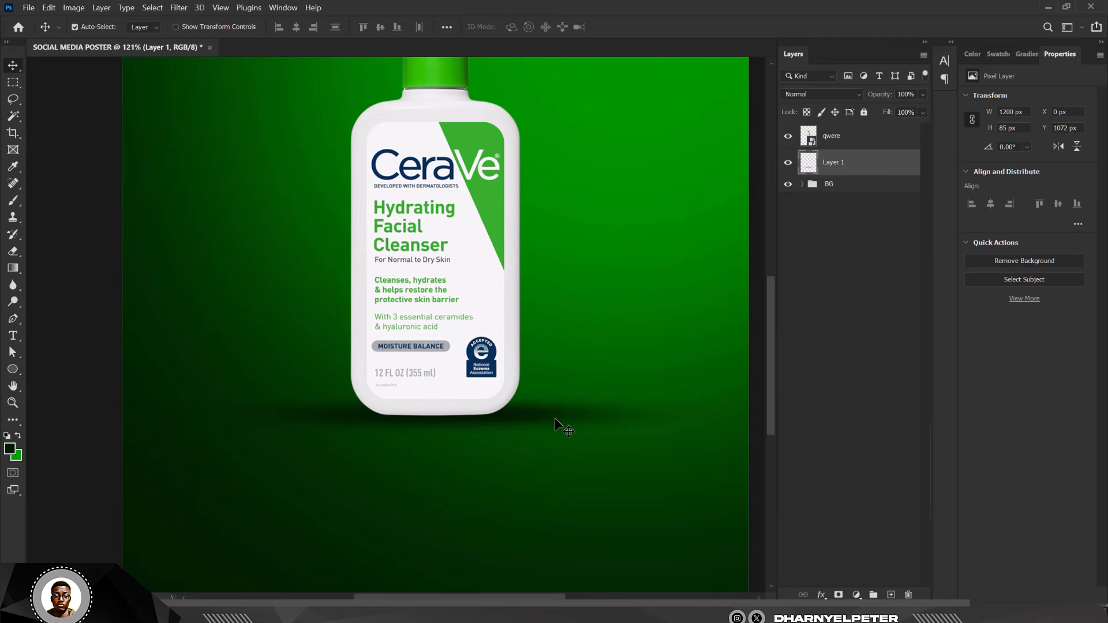
- Duplicate the shadow layer and apply a Gaussian Blur to the copy
{"action": "key", "text": "ctrl+j"}
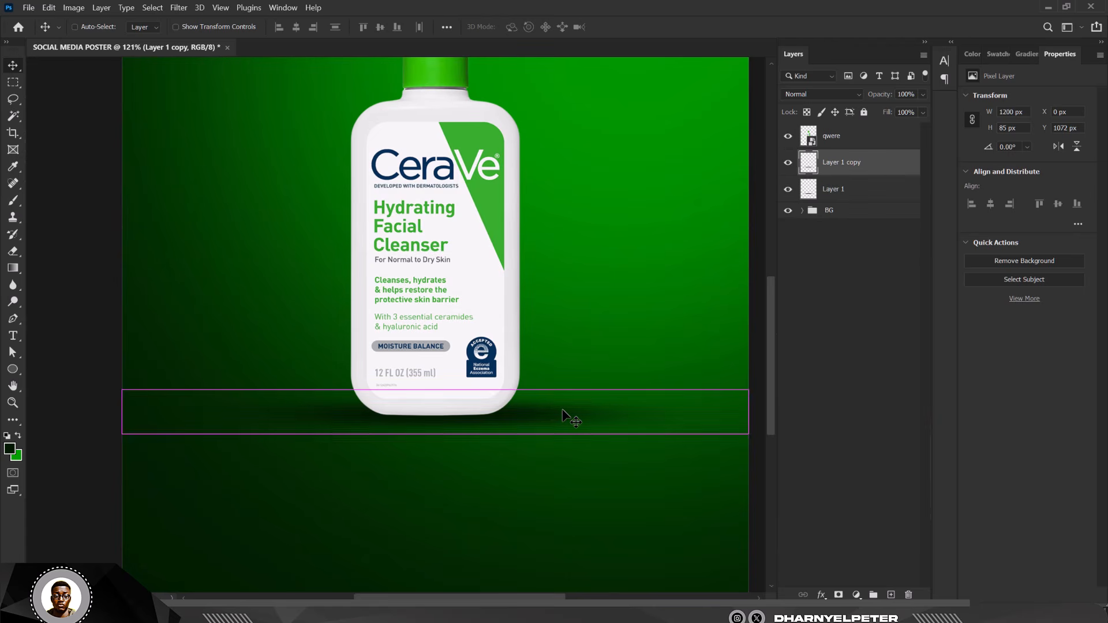
{"action": "left_click", "coordinate": [177, 7]}
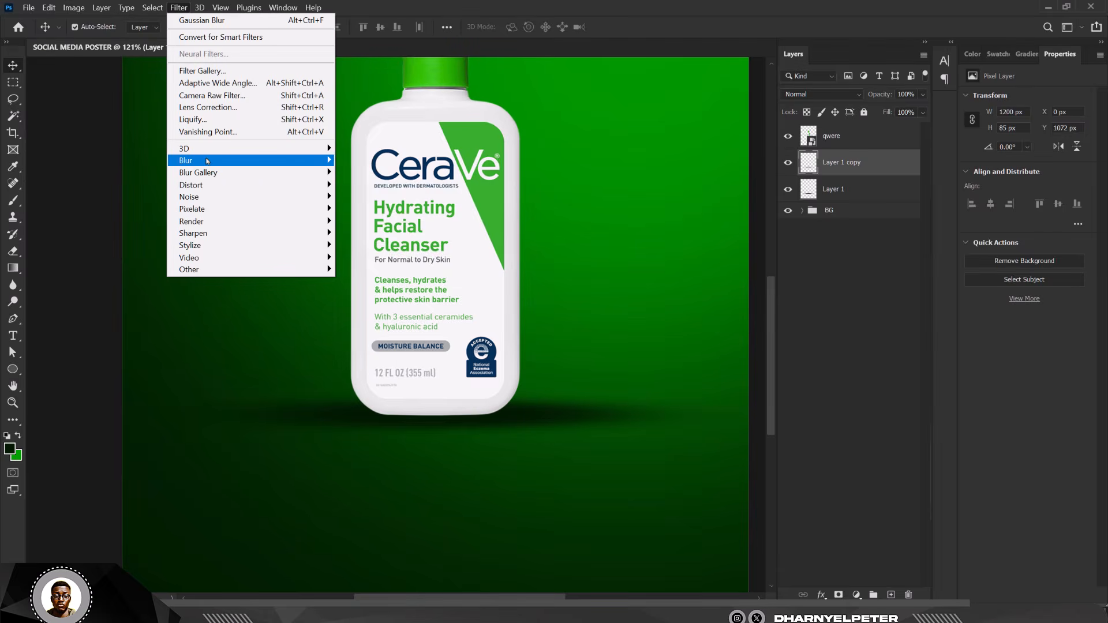
{"action": "mouse_move", "coordinate": [190, 154]}
{"action": "left_click", "coordinate": [370, 207]}
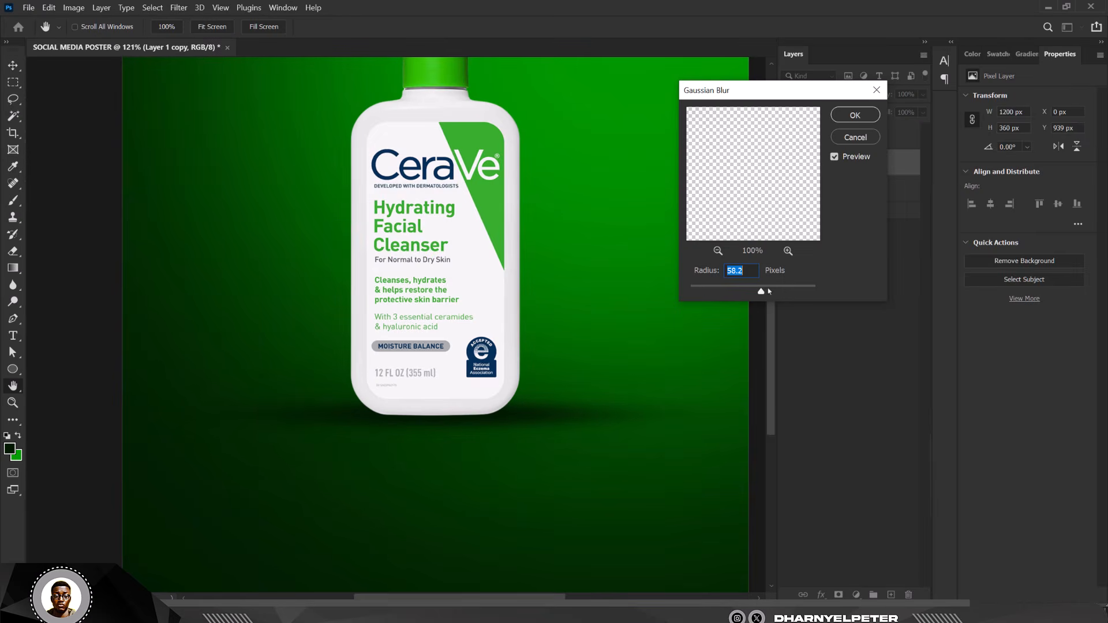
{"action": "key", "text": "Return"}
- Shrink the blurred shadow copy to a tight 658 × 38 px band under the bottle
{"action": "key", "text": "ctrl+t"}
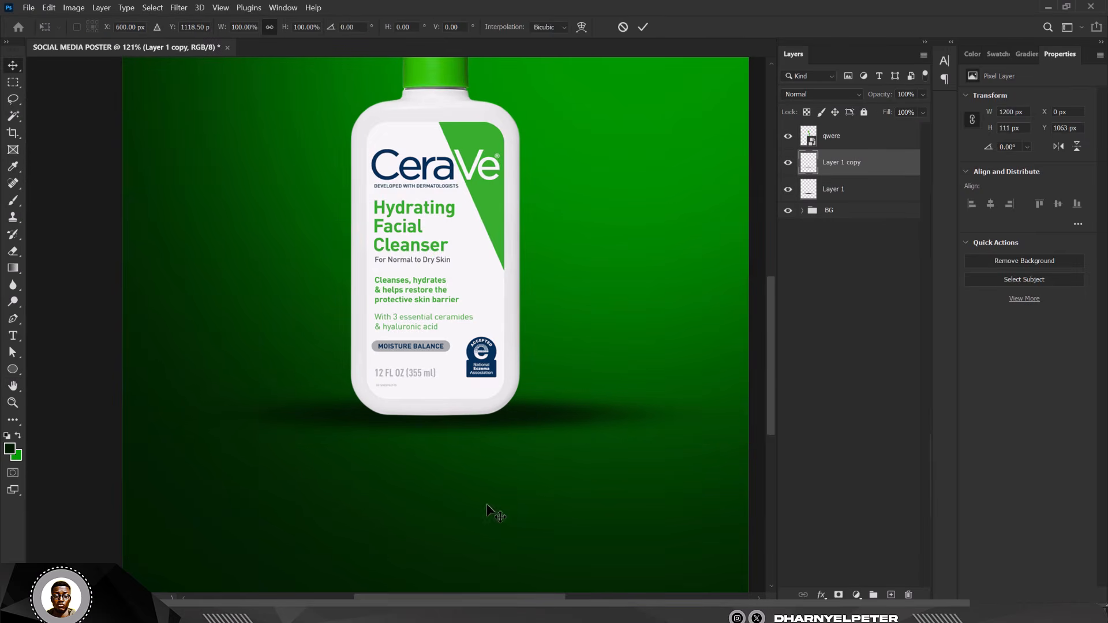
{"action": "left_click_drag", "start_coordinate": [746, 441], "coordinate": [606, 441]}
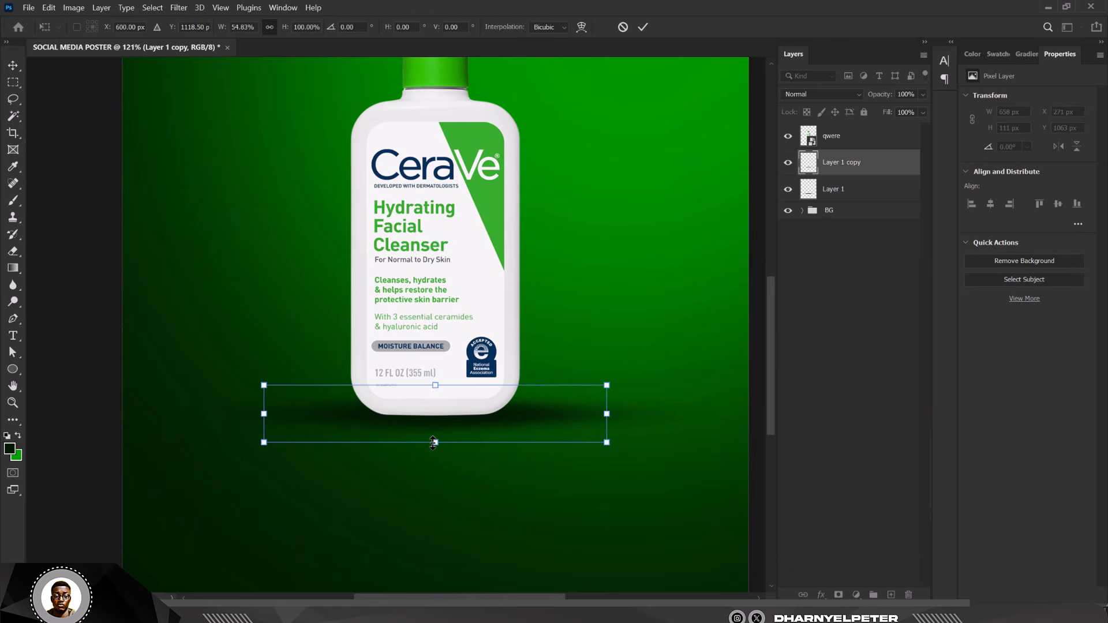
{"action": "mouse_move", "coordinate": [434, 442]}
{"action": "left_mouse_down"}
{"action": "mouse_move", "coordinate": [435, 464]}
{"action": "mouse_move", "coordinate": [435, 423]}
{"action": "left_mouse_up"}
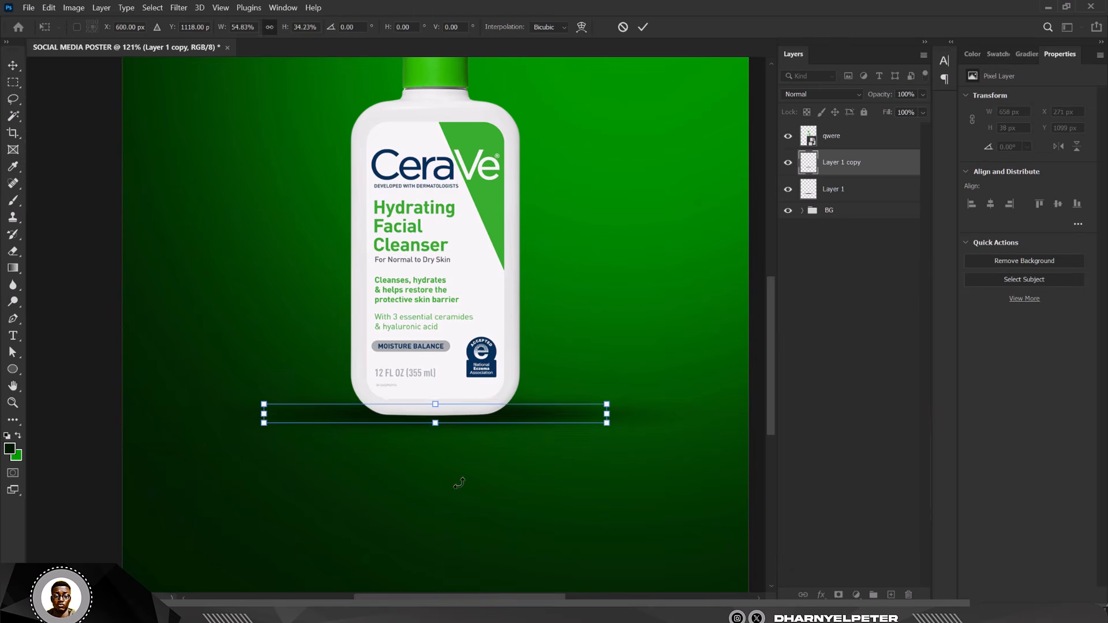
{"action": "key", "text": "Return"}
{"action": "scroll", "coordinate": [515, 394], "scroll_direction": "down", "scroll_amount": 5}
{"action": "scroll", "coordinate": [472, 342], "scroll_direction": "up", "scroll_amount": 2}
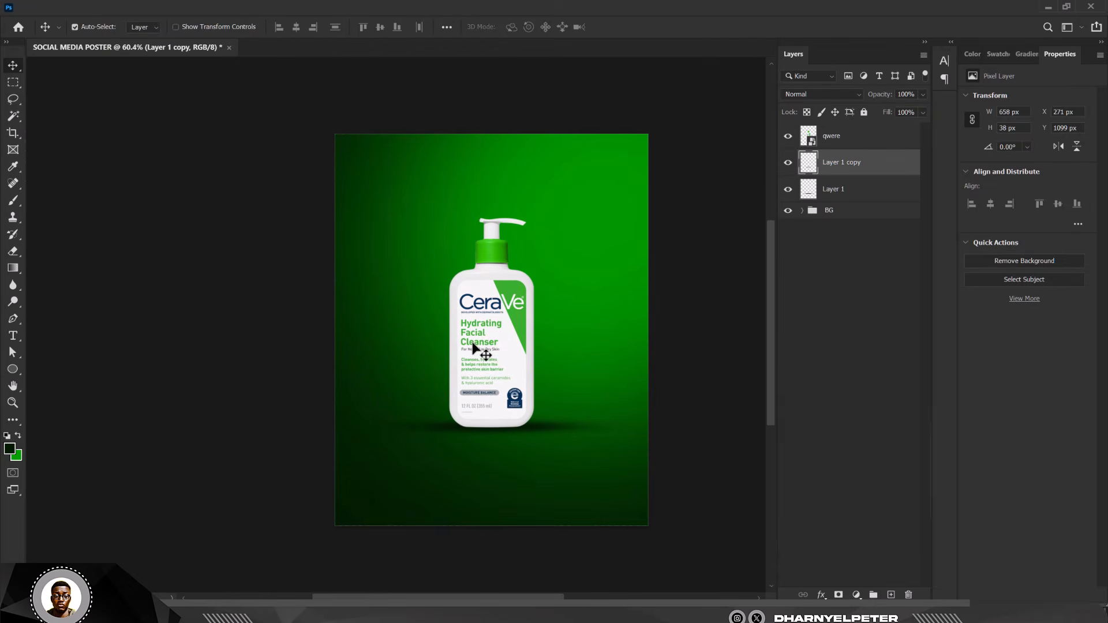
{"action": "scroll", "coordinate": [488, 351], "scroll_direction": "down", "scroll_amount": 1}
{"action": "scroll", "coordinate": [493, 341], "scroll_direction": "up", "scroll_amount": 1}
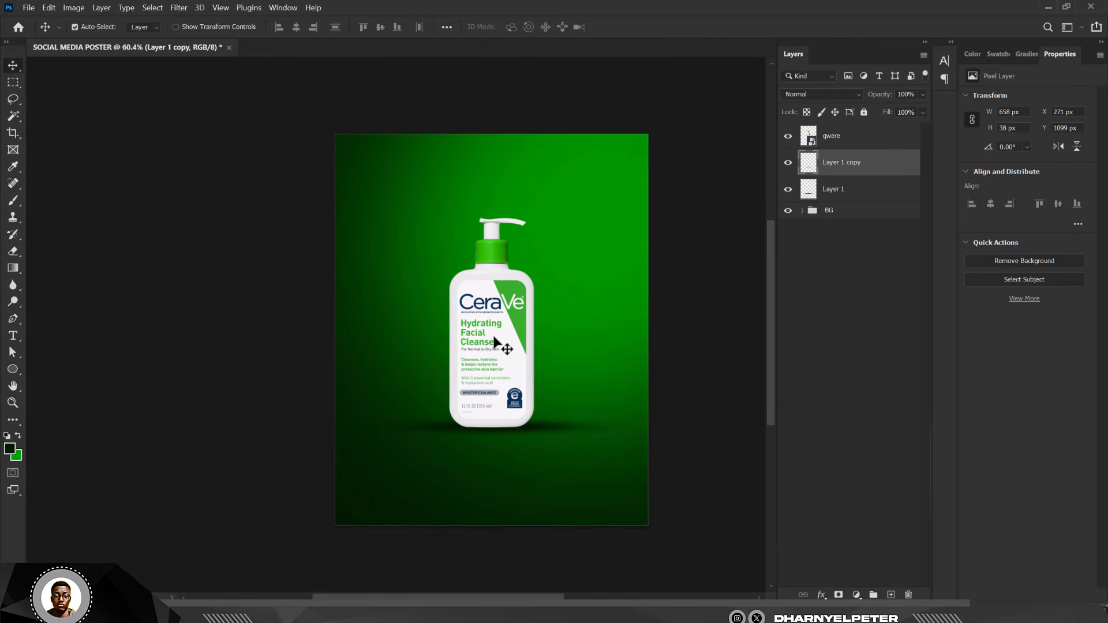
{"action": "scroll", "coordinate": [433, 365], "scroll_direction": "up", "scroll_amount": 1}
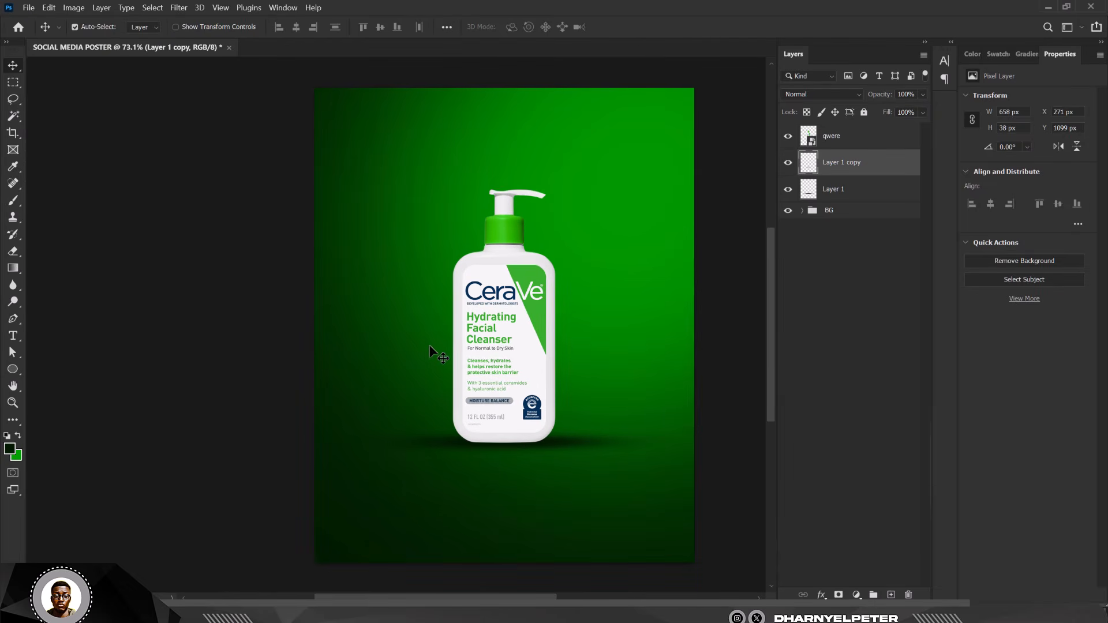
{"action": "scroll", "coordinate": [434, 338], "scroll_direction": "down", "scroll_amount": 1}
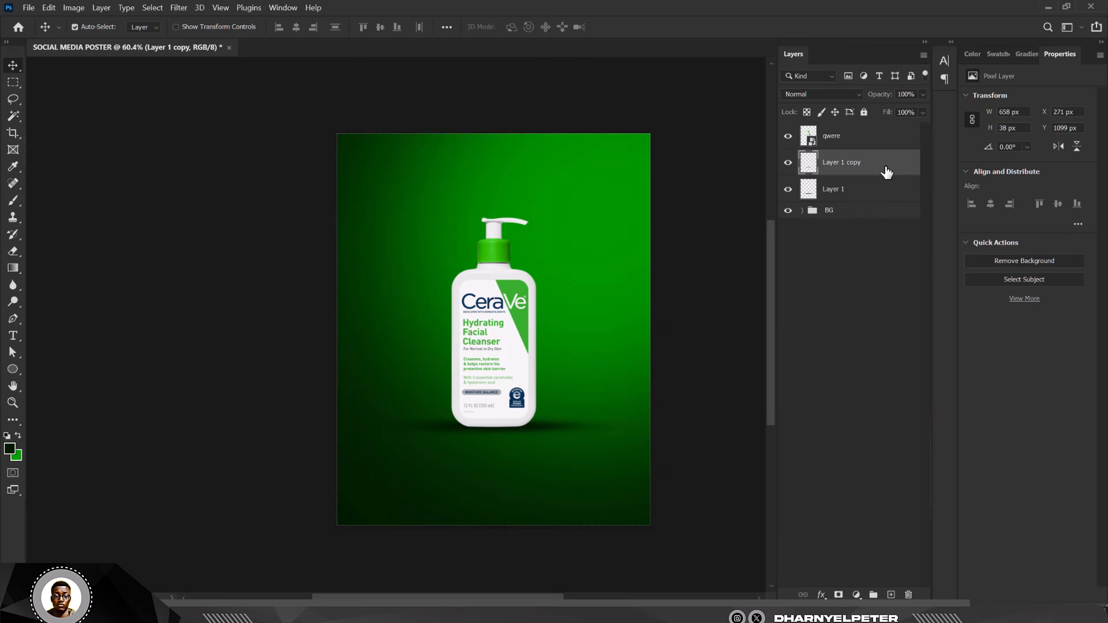
- Add a dark green 031a03 Color Fill 3 layer with its mask inverted to black
{"action": "left_click", "coordinate": [856, 595]}
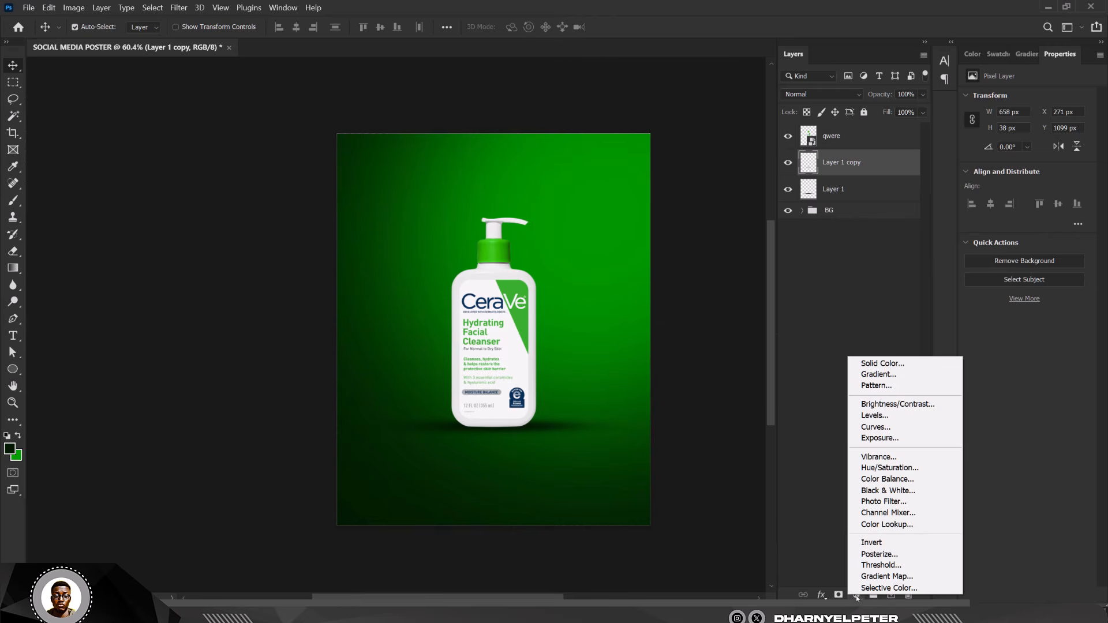
{"action": "left_click", "coordinate": [914, 370]}
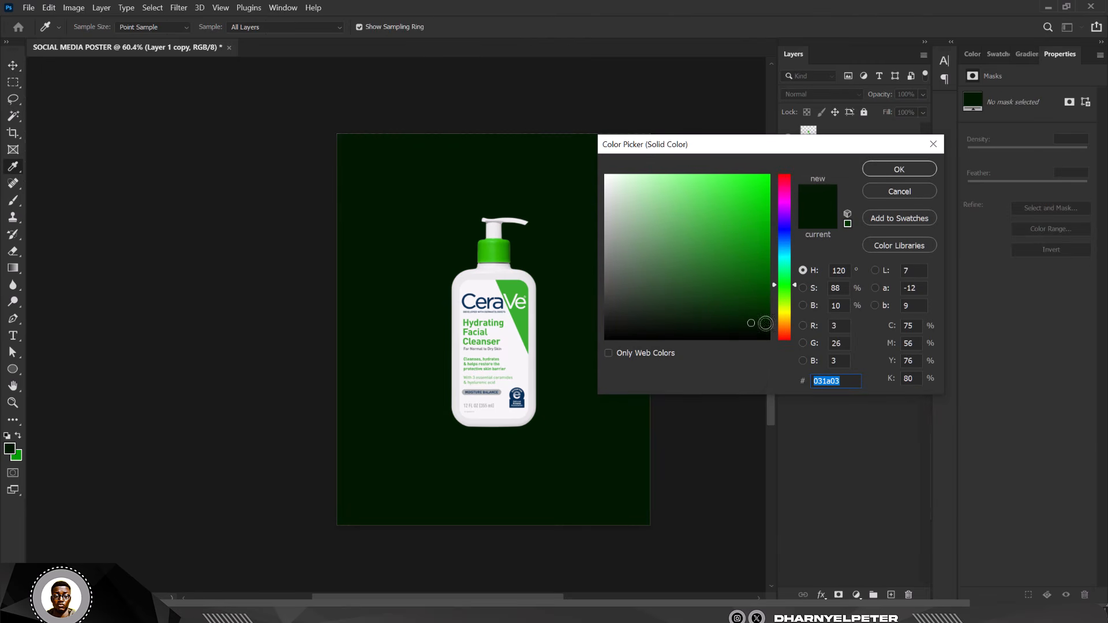
{"action": "left_click", "coordinate": [887, 171]}
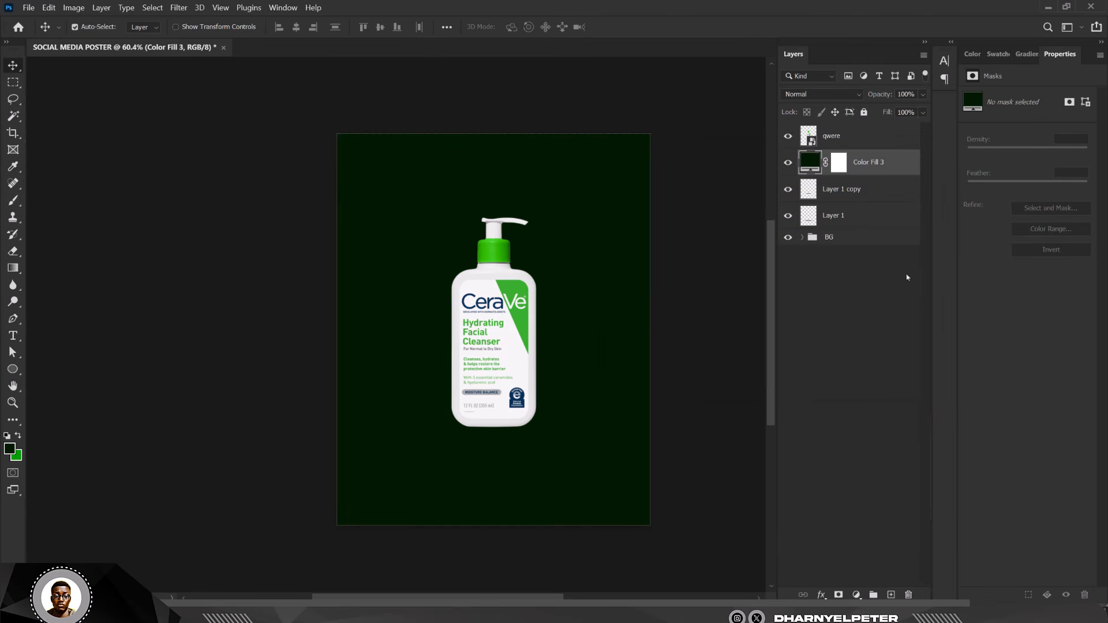
{"action": "left_click", "coordinate": [836, 163]}
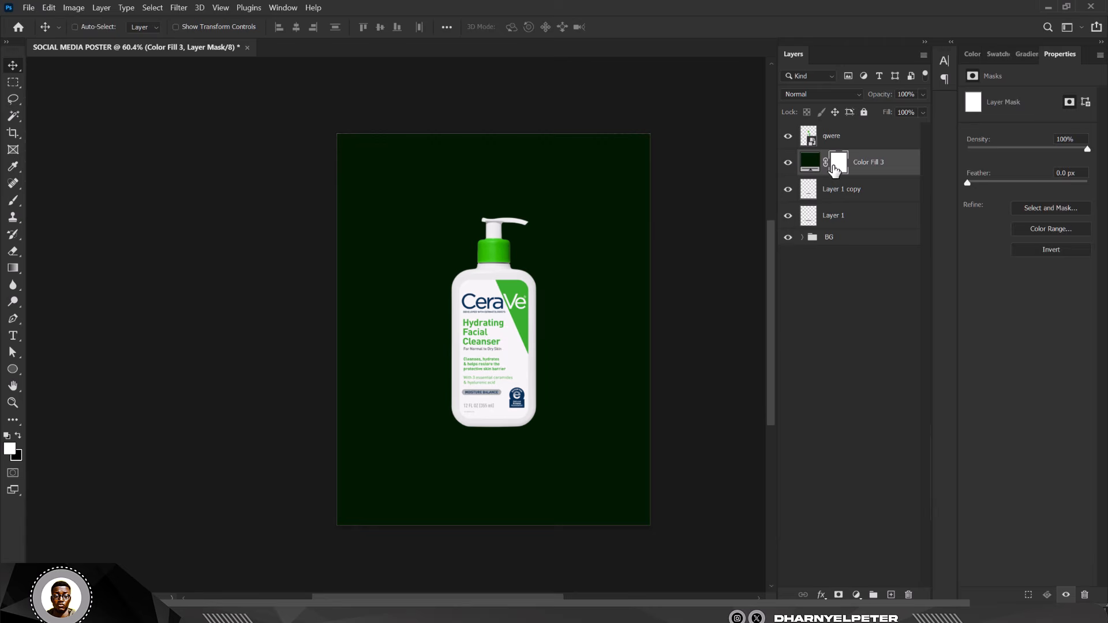
{"action": "key", "text": "ctrl+i"}
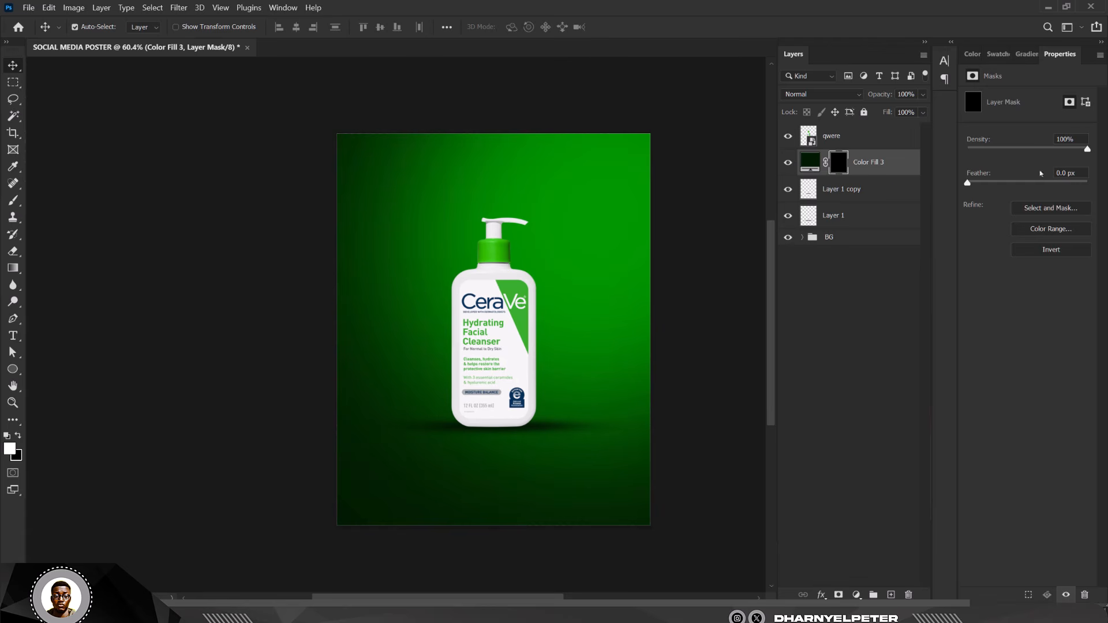
{"action": "key", "text": "b"}
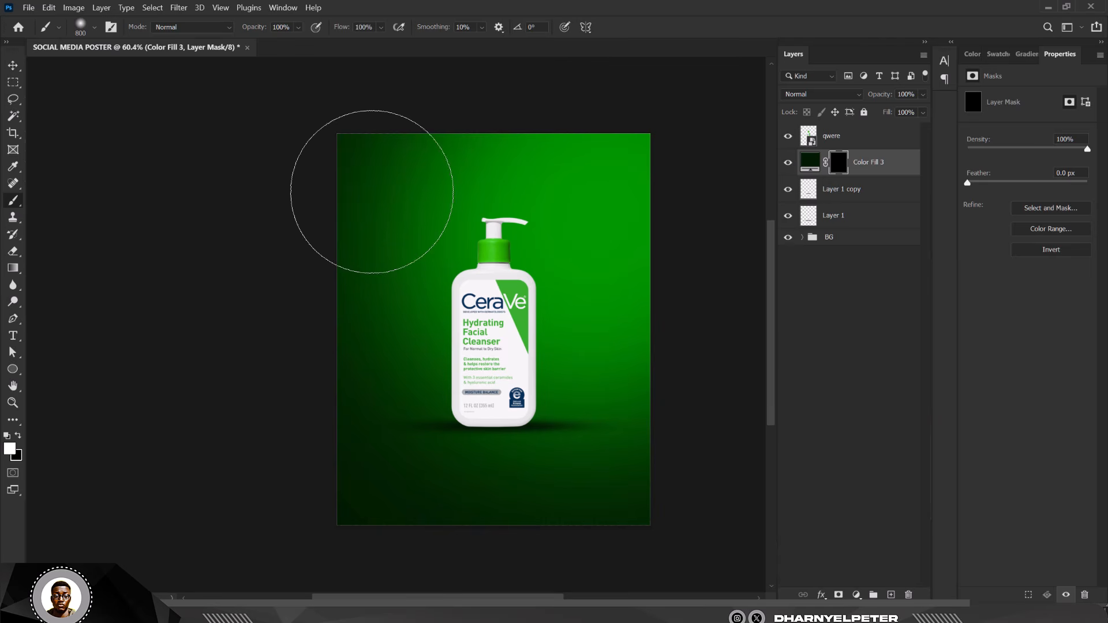
- Paint Color Fill 3's mask white at 40% flow along the left side, bottom and upper-left corner
{"action": "mouse_move", "coordinate": [338, 148]}
{"action": "left_mouse_down"}
{"action": "mouse_move", "coordinate": [381, 334]}
{"action": "mouse_move", "coordinate": [496, 546]}
{"action": "mouse_move", "coordinate": [667, 583]}
{"action": "left_mouse_up"}
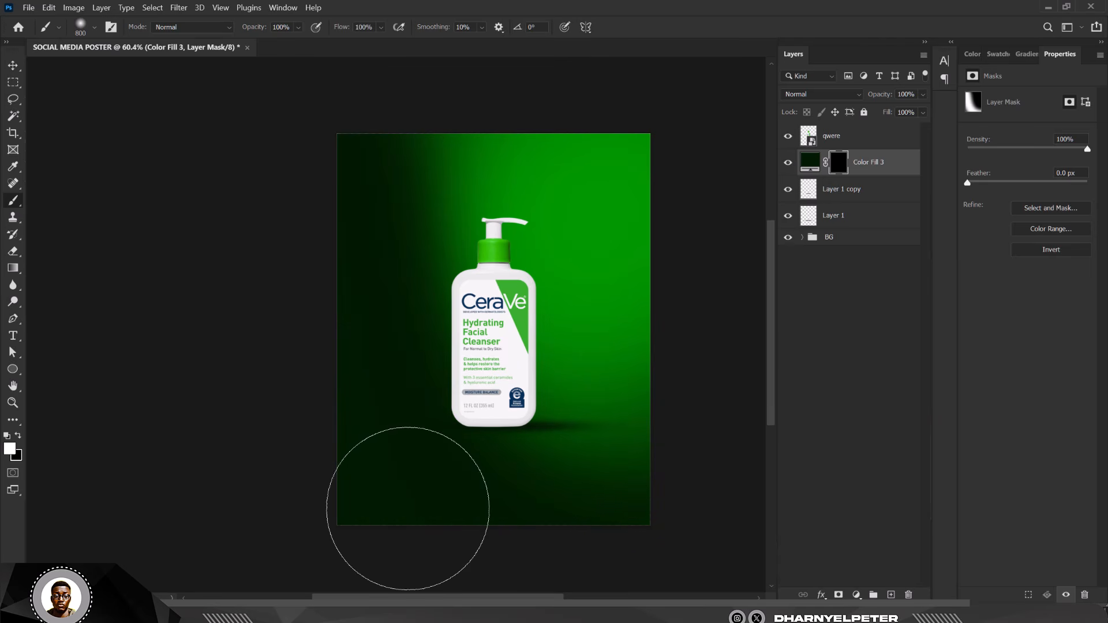
{"action": "mouse_move", "coordinate": [660, 470]}
{"action": "left_mouse_down"}
{"action": "mouse_move", "coordinate": [786, 459]}
{"action": "mouse_move", "coordinate": [752, 531]}
{"action": "left_mouse_up"}
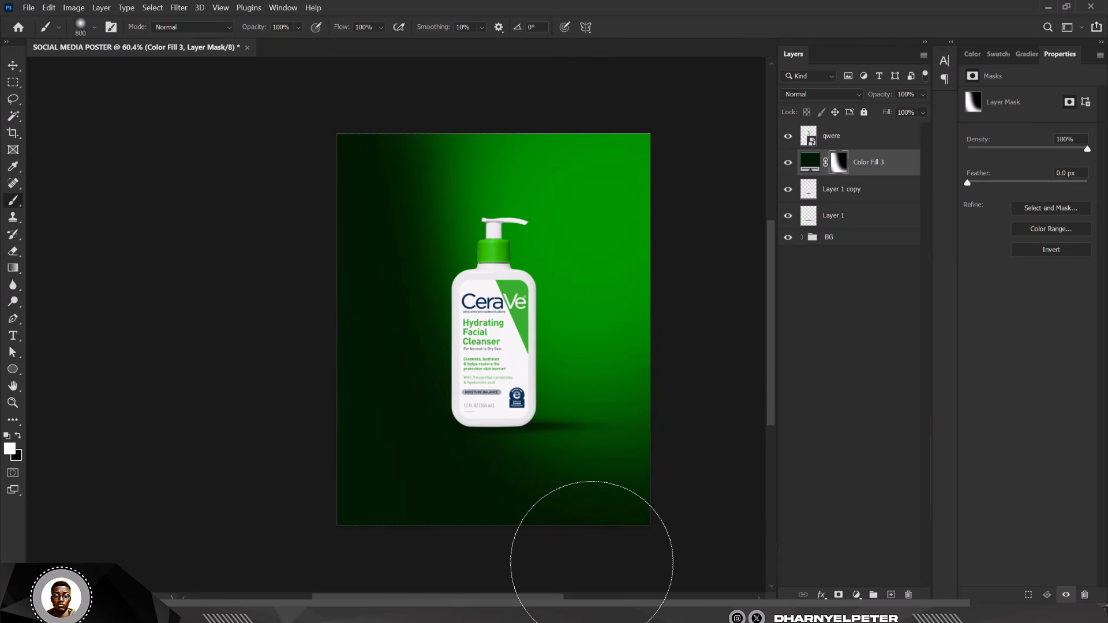
{"action": "key", "text": "ctrl+BackSpace"}
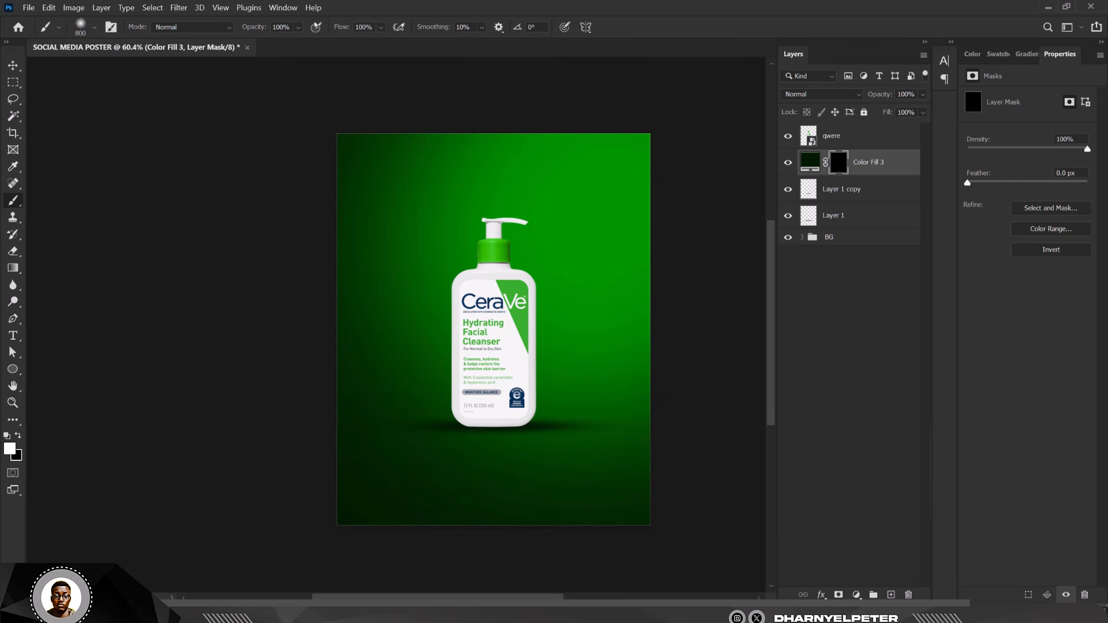
{"action": "left_click", "coordinate": [381, 27]}
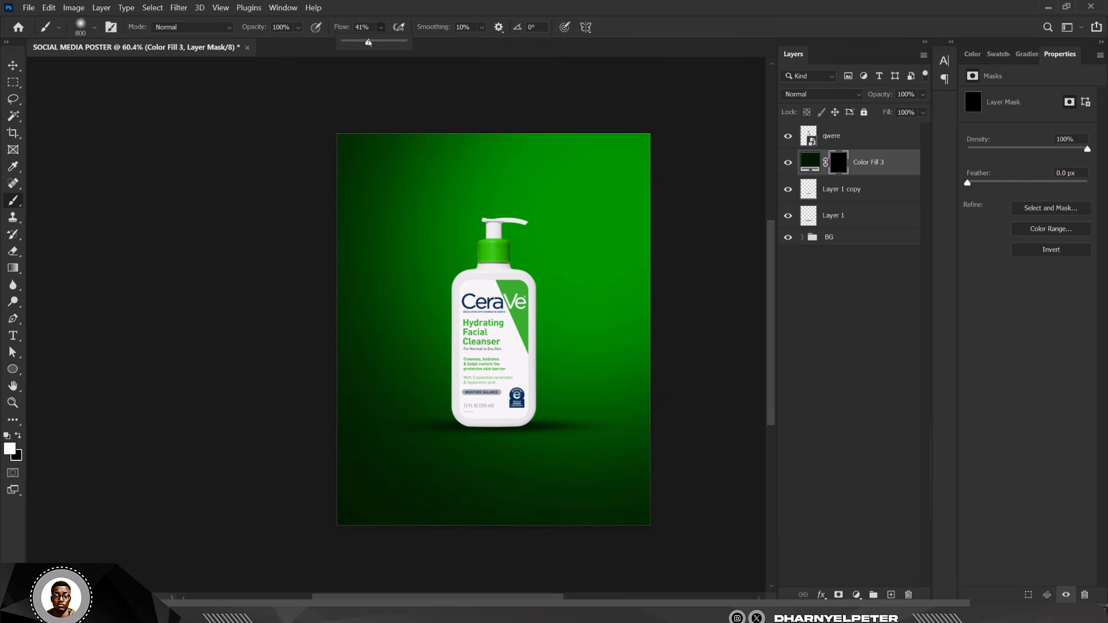
{"action": "left_click_drag", "start_coordinate": [368, 42], "coordinate": [366, 42]}
{"action": "left_click_drag", "start_coordinate": [396, 178], "coordinate": [334, 445]}
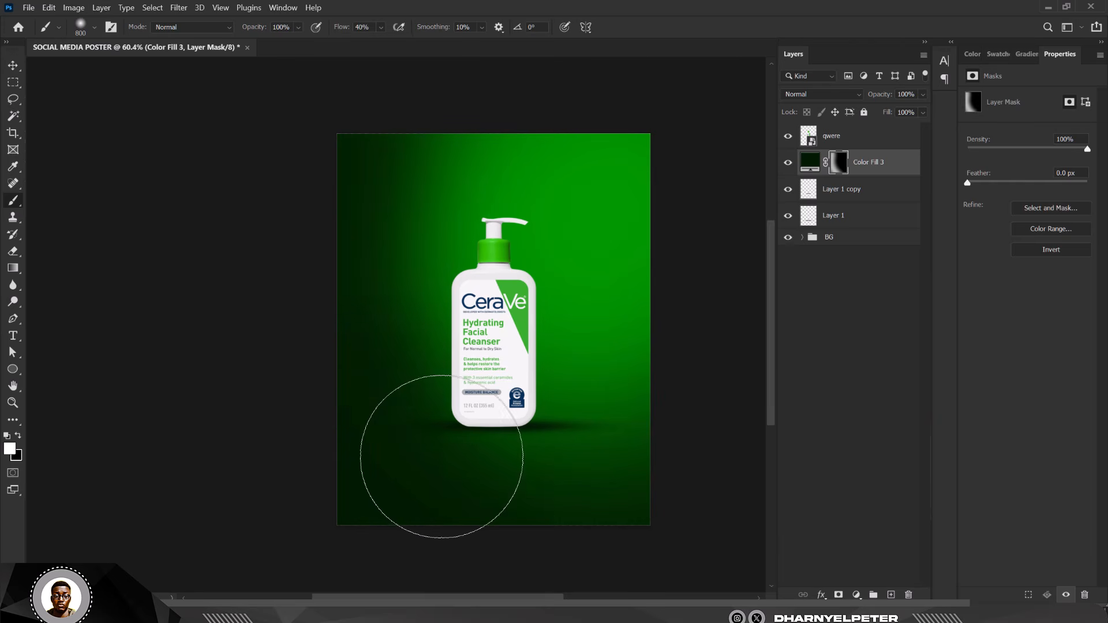
{"action": "left_click_drag", "start_coordinate": [442, 457], "coordinate": [848, 540]}
{"action": "mouse_move", "coordinate": [442, 461]}
{"action": "left_mouse_down"}
{"action": "mouse_move", "coordinate": [563, 487]}
{"action": "mouse_move", "coordinate": [947, 478]}
{"action": "left_mouse_up"}
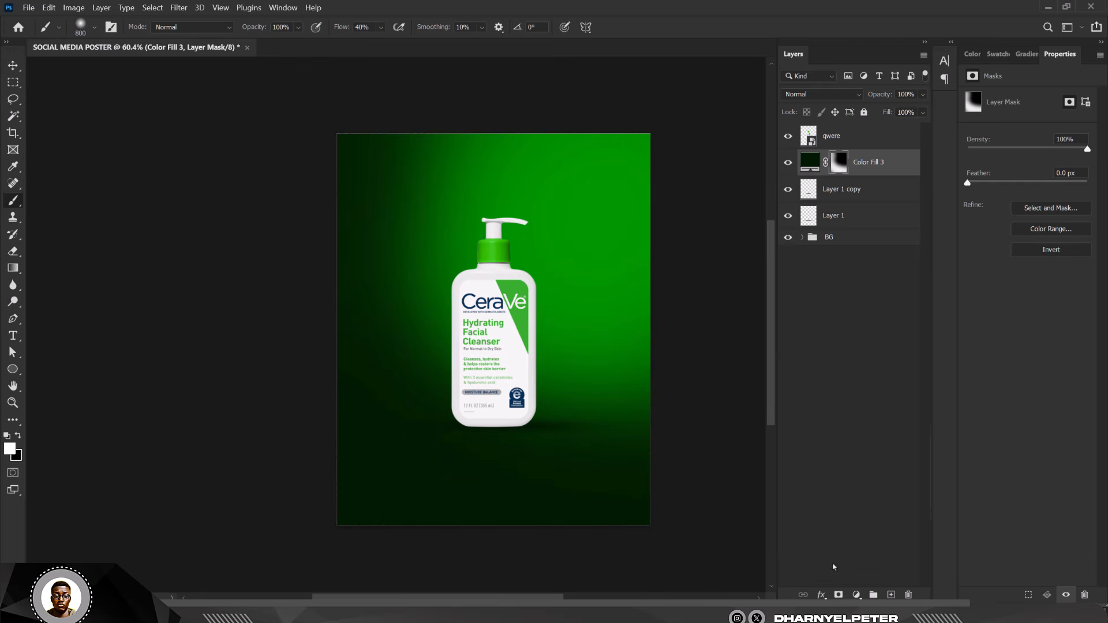
{"action": "left_click_drag", "start_coordinate": [421, 75], "coordinate": [431, 288]}
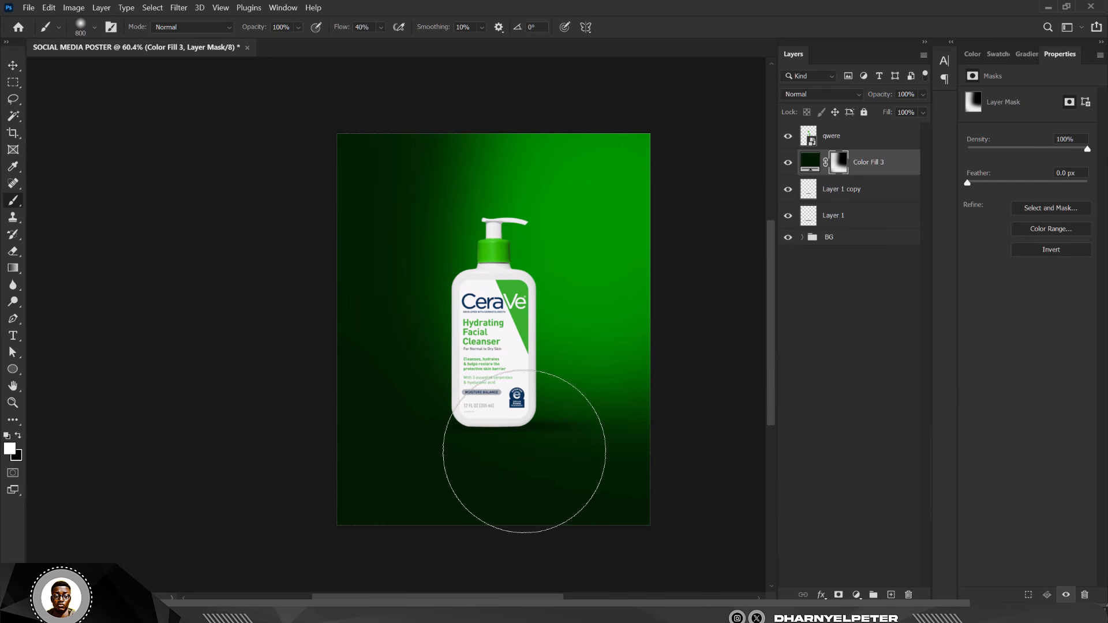
{"action": "scroll", "coordinate": [404, 449], "scroll_direction": "up", "scroll_amount": 1}
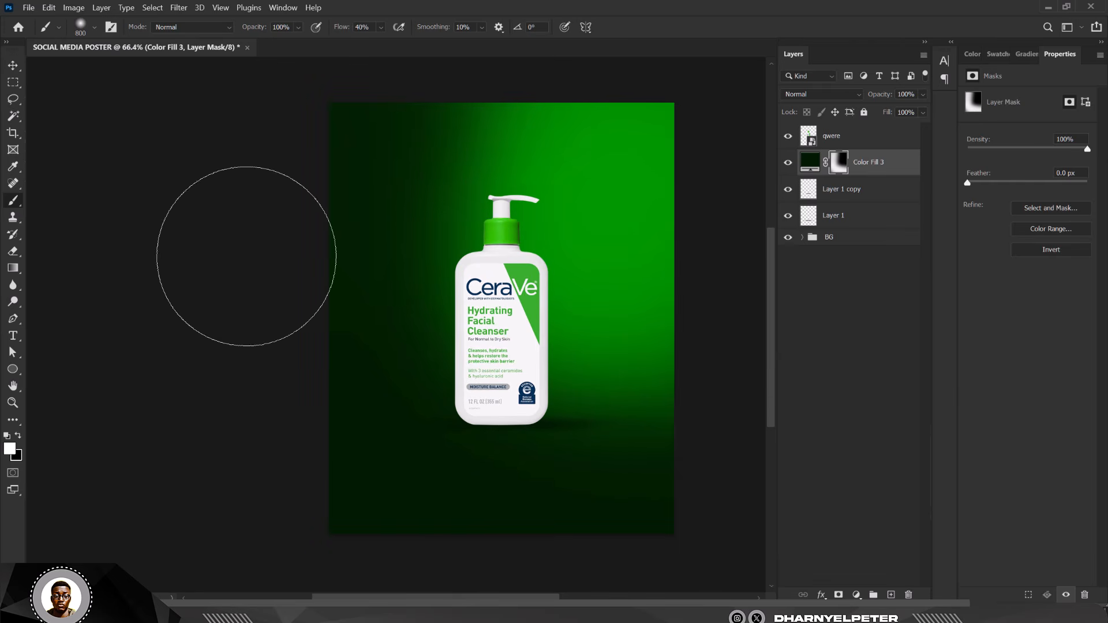
- Restore green beside the bottle's shadow with black, then set the layer opacity to 71%
{"action": "key", "text": "x"}
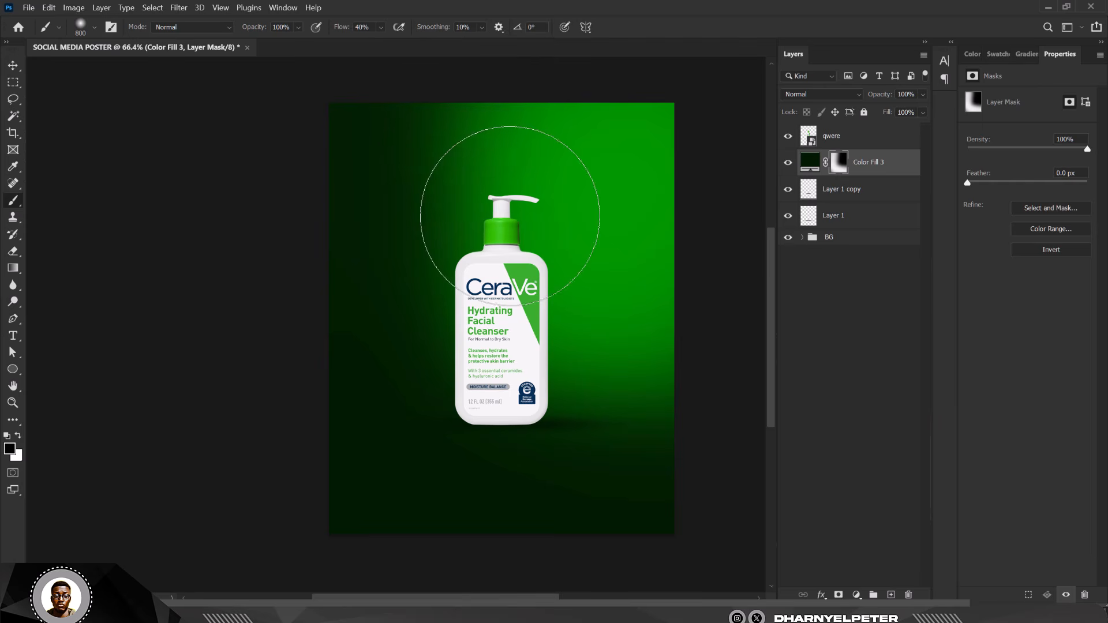
{"action": "scroll", "coordinate": [494, 294], "scroll_direction": "down", "scroll_amount": 1}
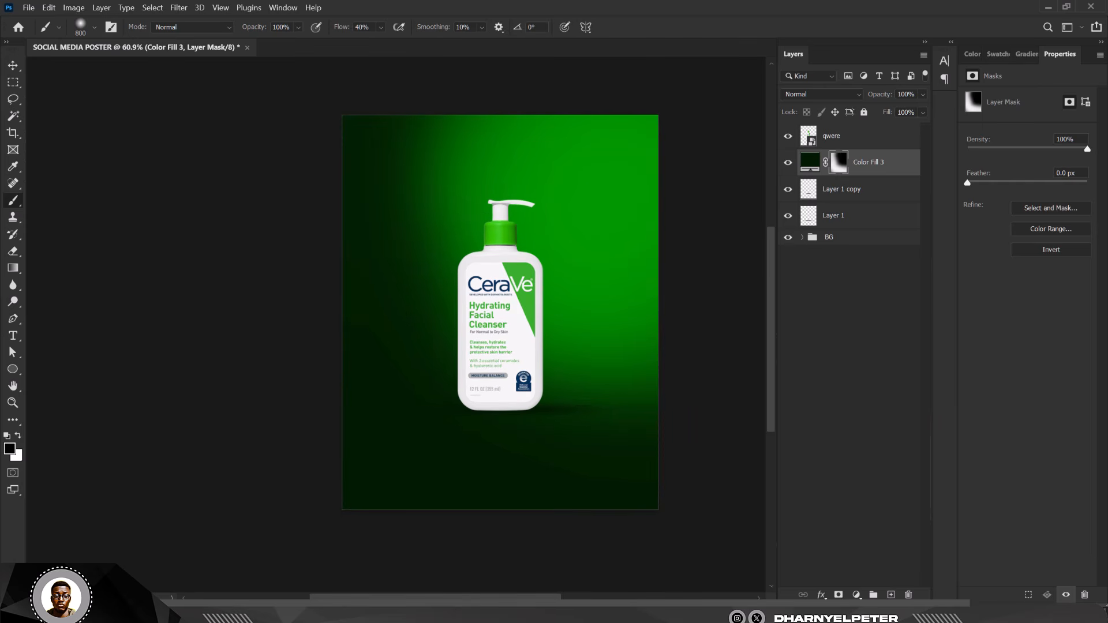
{"action": "left_click_drag", "start_coordinate": [599, 481], "coordinate": [583, 372]}
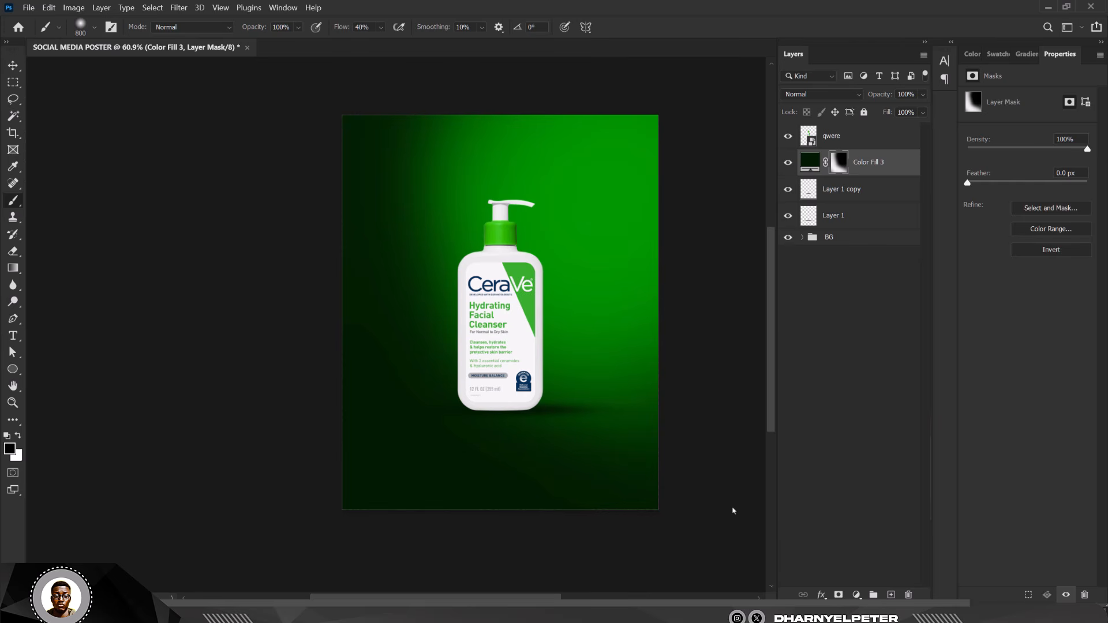
{"action": "left_click", "coordinate": [19, 70]}
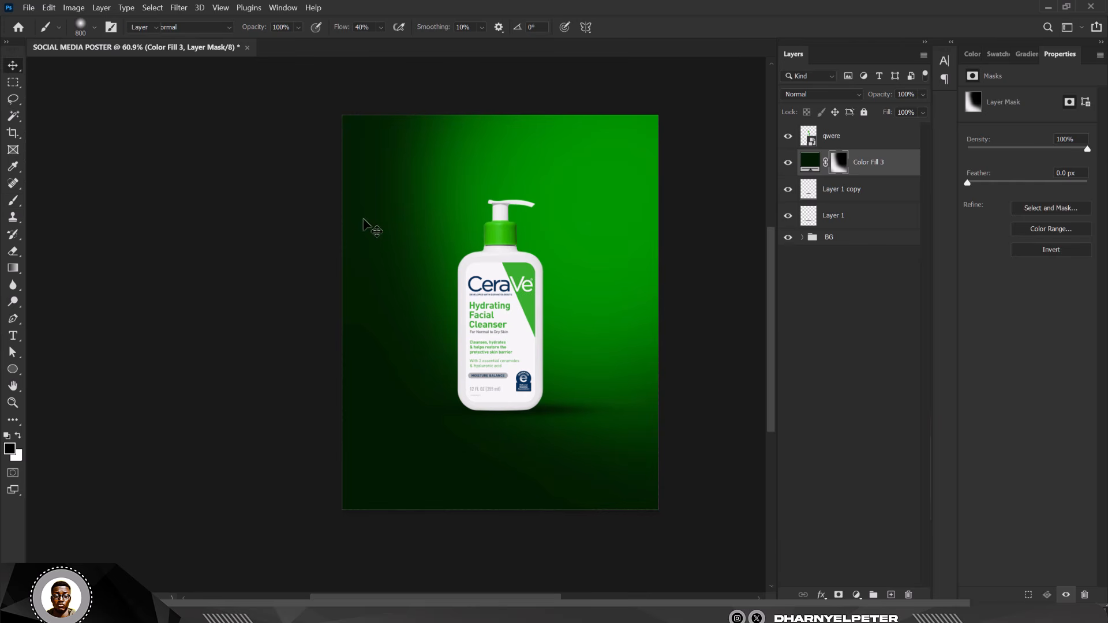
{"action": "left_click", "coordinate": [922, 94]}
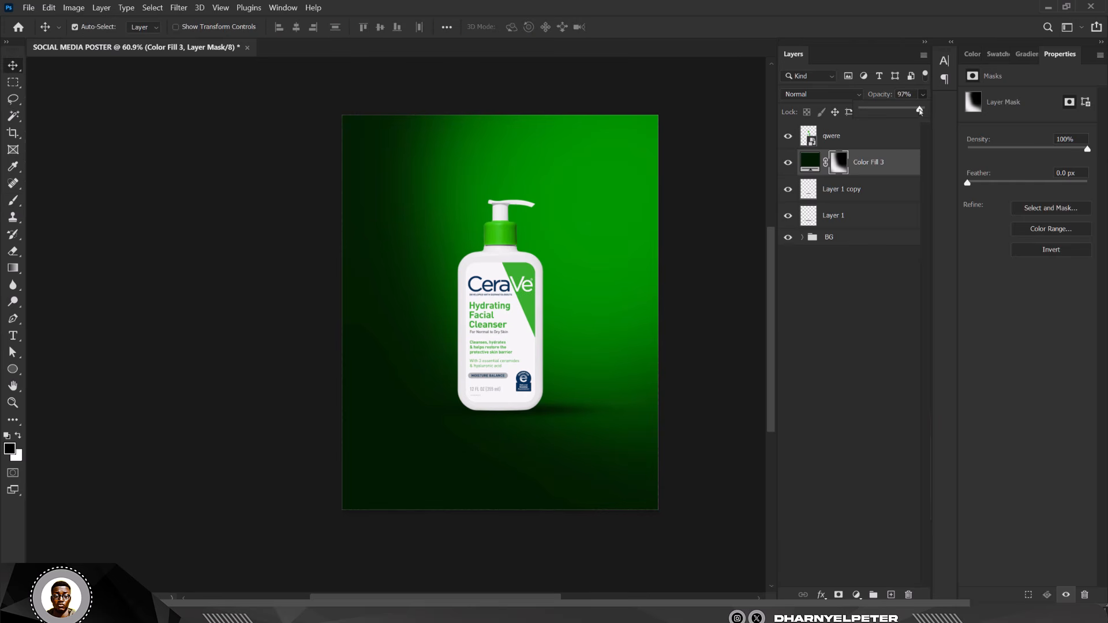
{"action": "scroll", "coordinate": [472, 241], "scroll_direction": "down", "scroll_amount": 1}
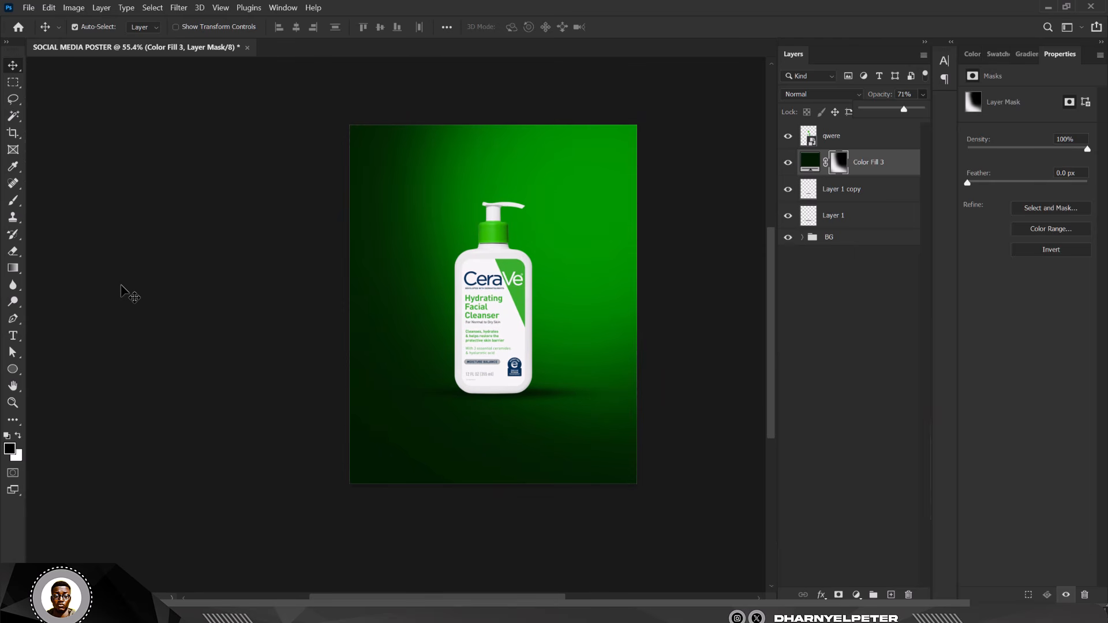
{"action": "left_click", "coordinate": [490, 287]}
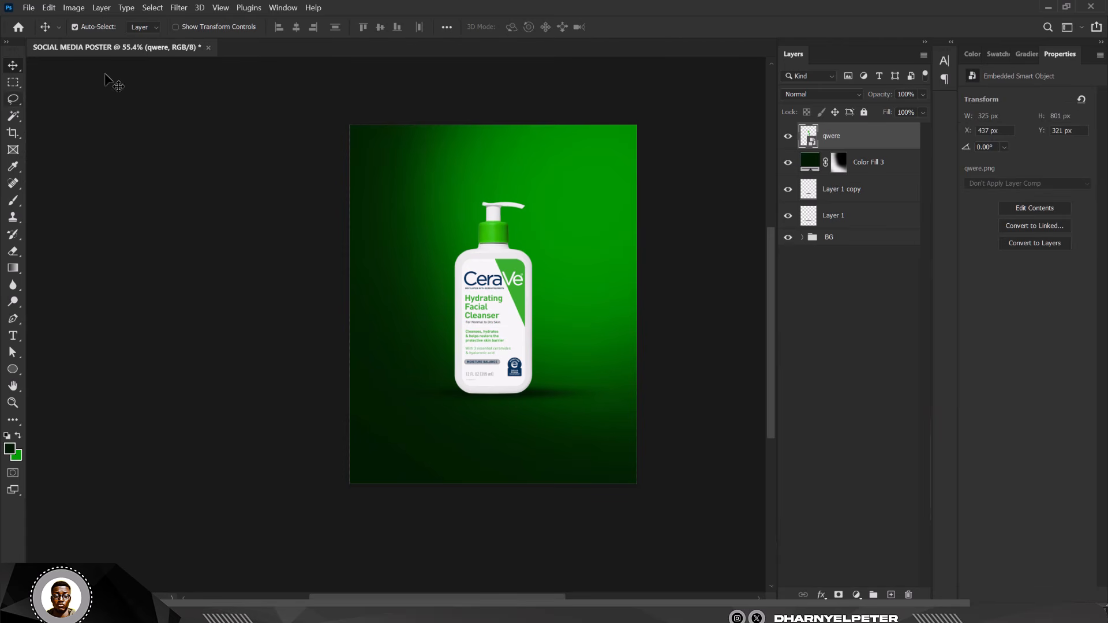
- Raise the bottle's Texture to +35 and lower Highlights to -21 in Camera Raw
{"action": "left_click", "coordinate": [178, 8]}
{"action": "left_click", "coordinate": [212, 105]}
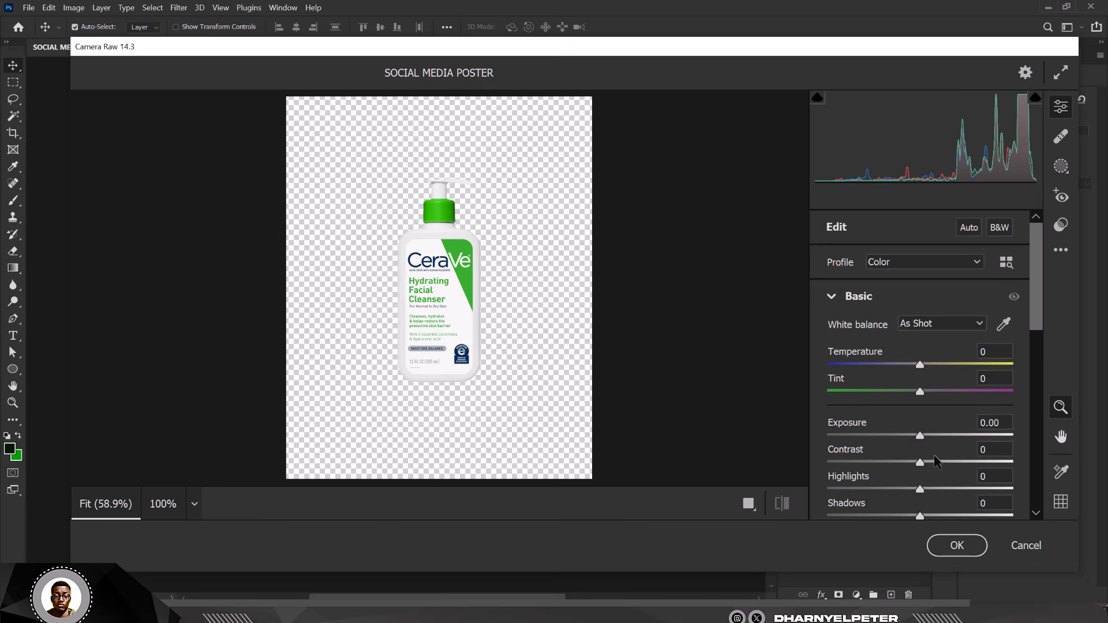
{"action": "scroll", "coordinate": [933, 455], "scroll_direction": "down", "scroll_amount": 3}
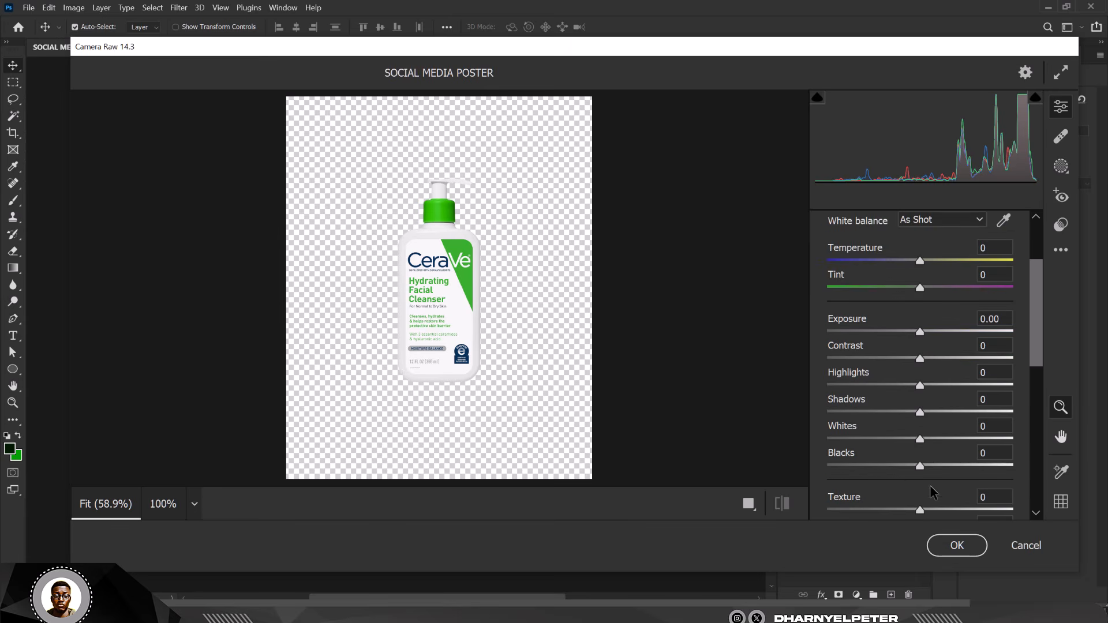
{"action": "scroll", "coordinate": [931, 490], "scroll_direction": "down", "scroll_amount": 3}
{"action": "left_click_drag", "start_coordinate": [955, 411], "coordinate": [959, 411]}
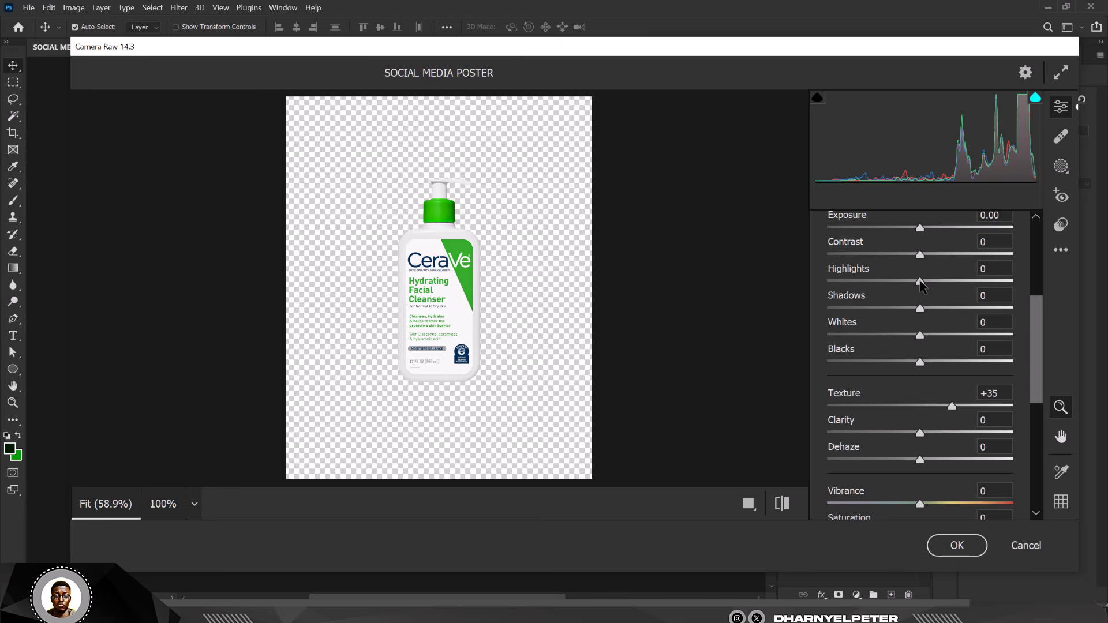
{"action": "left_click_drag", "start_coordinate": [920, 282], "coordinate": [899, 283]}
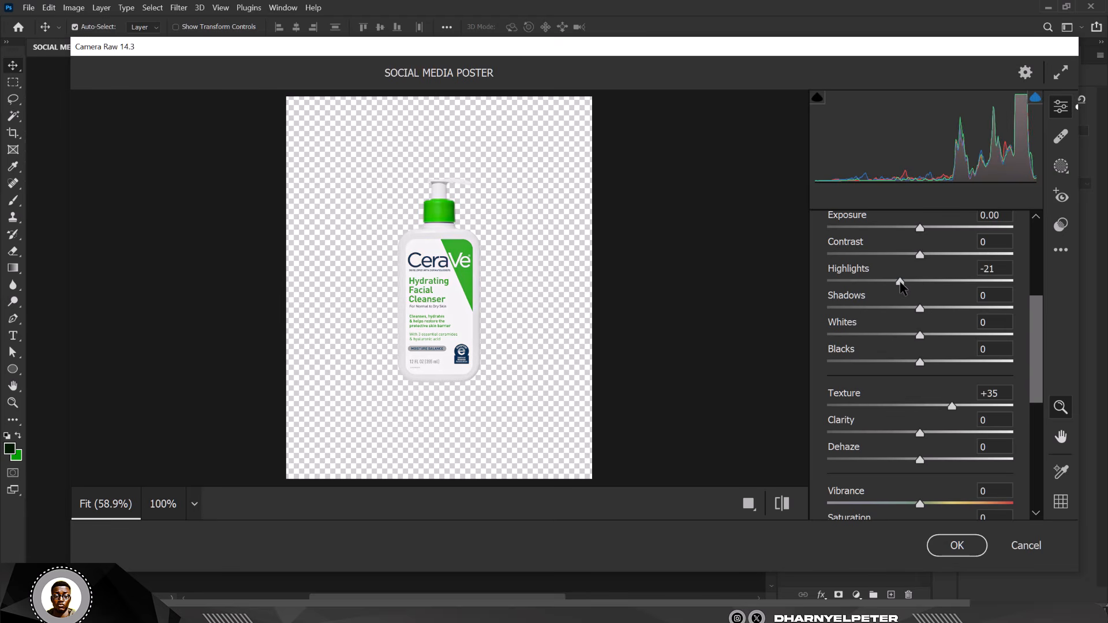
{"action": "left_click", "coordinate": [957, 545]}
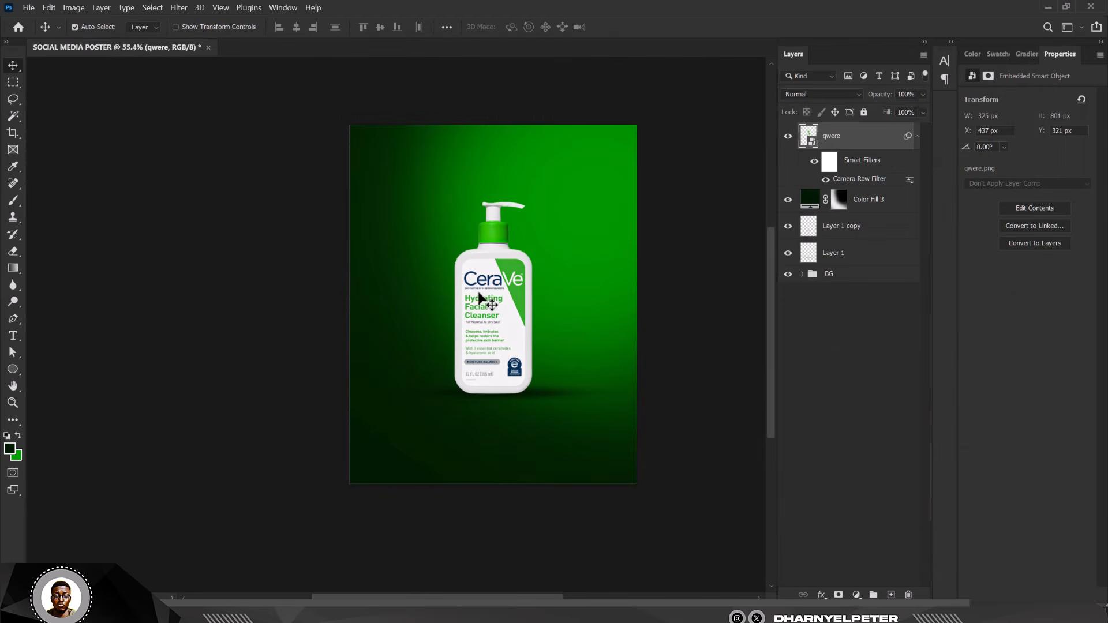
- Drag the vecteezy watercolor flower image from CERAVE\RESOURCE into the poster above Color Fill 3
{"action": "scroll", "coordinate": [478, 297], "scroll_direction": "up", "scroll_amount": 3}
{"action": "scroll", "coordinate": [496, 362], "scroll_direction": "down", "scroll_amount": 4}
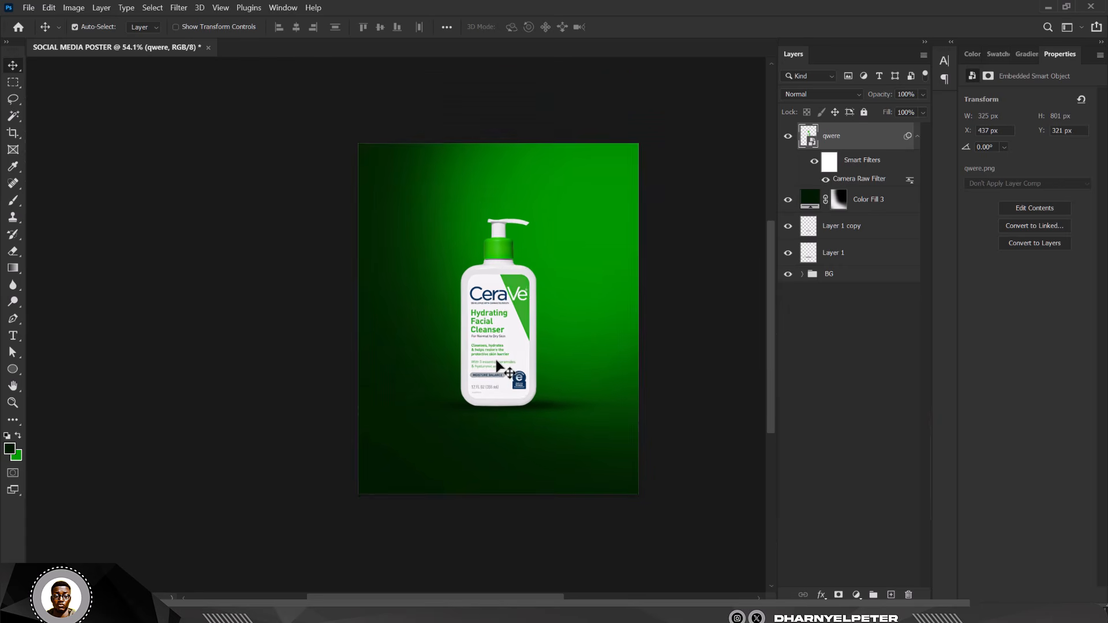
{"action": "scroll", "coordinate": [503, 353], "scroll_direction": "up", "scroll_amount": 2}
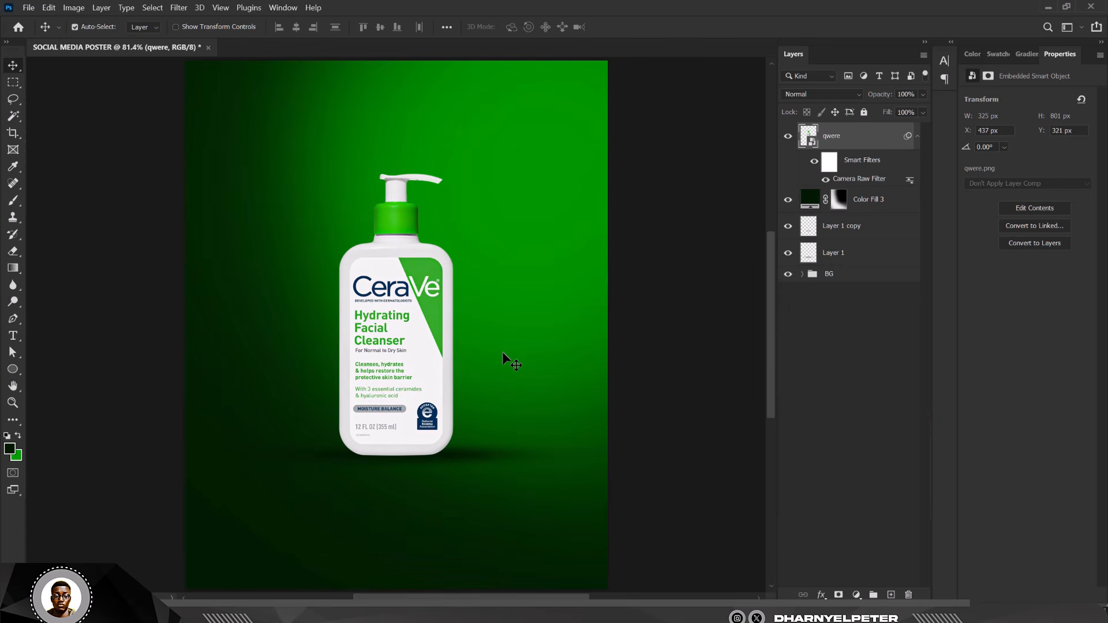
{"action": "left_click", "coordinate": [874, 211]}
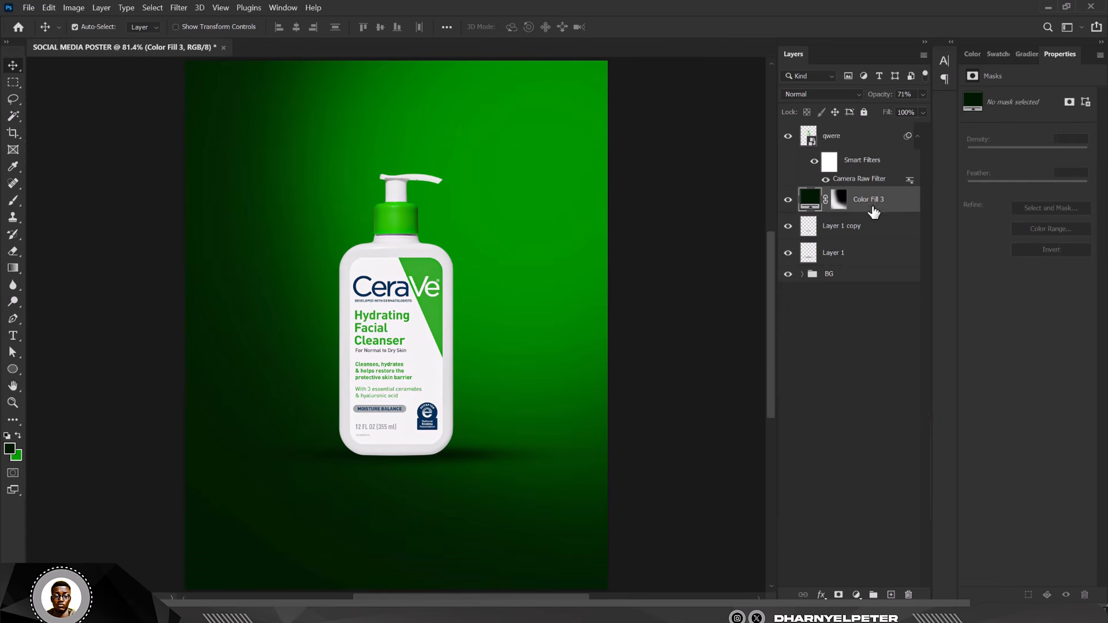
{"action": "left_click", "coordinate": [252, 618]}
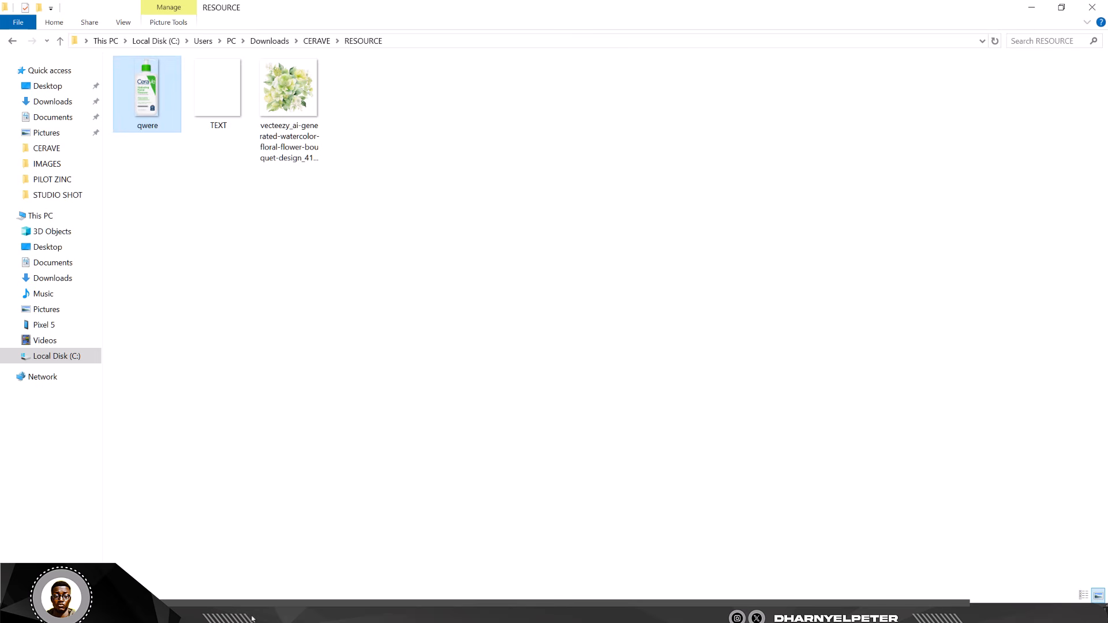
{"action": "left_click_drag", "start_coordinate": [295, 109], "coordinate": [423, 371]}
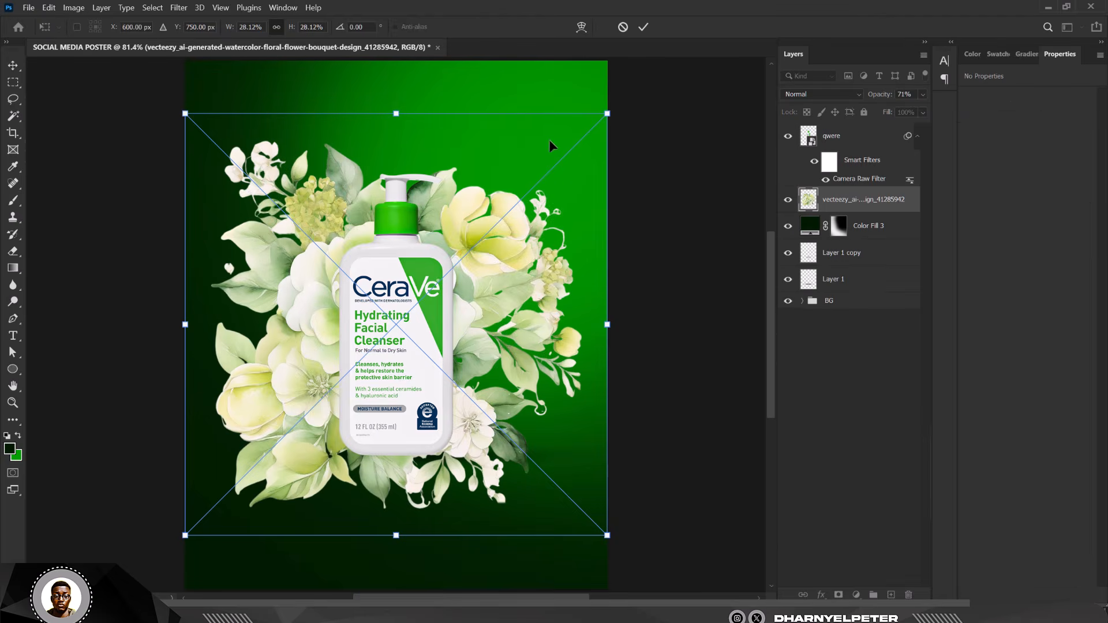
- Scale the bouquet to about 12.8% and tuck it behind the bottle's upper right side
{"action": "left_click_drag", "start_coordinate": [607, 113], "coordinate": [511, 252]}
{"action": "left_click_drag", "start_coordinate": [395, 326], "coordinate": [421, 295]}
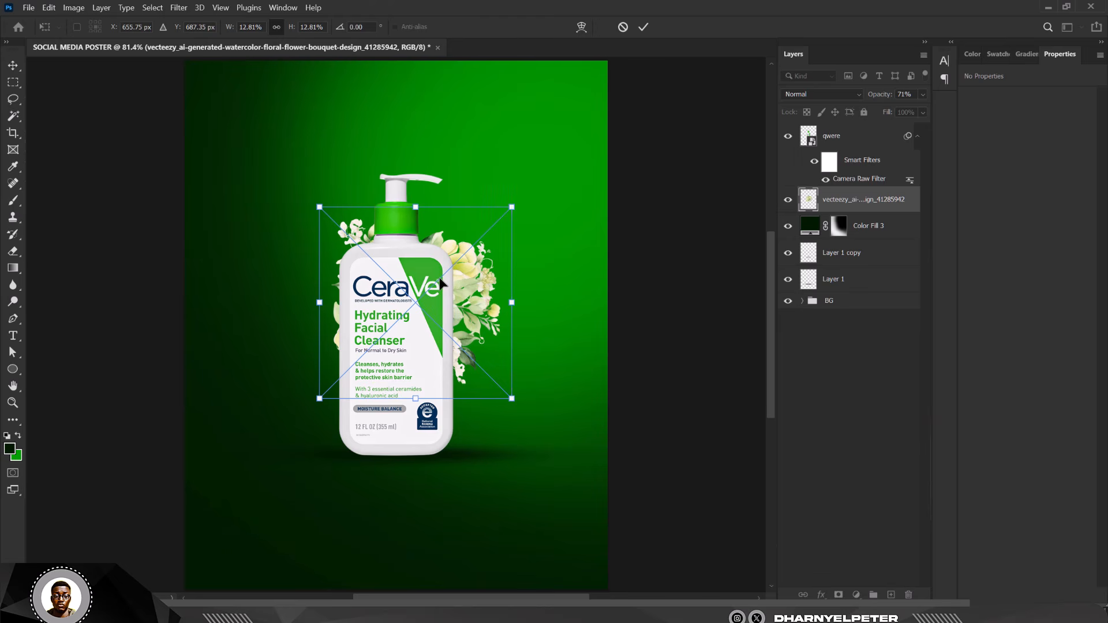
{"action": "key", "text": "Return"}
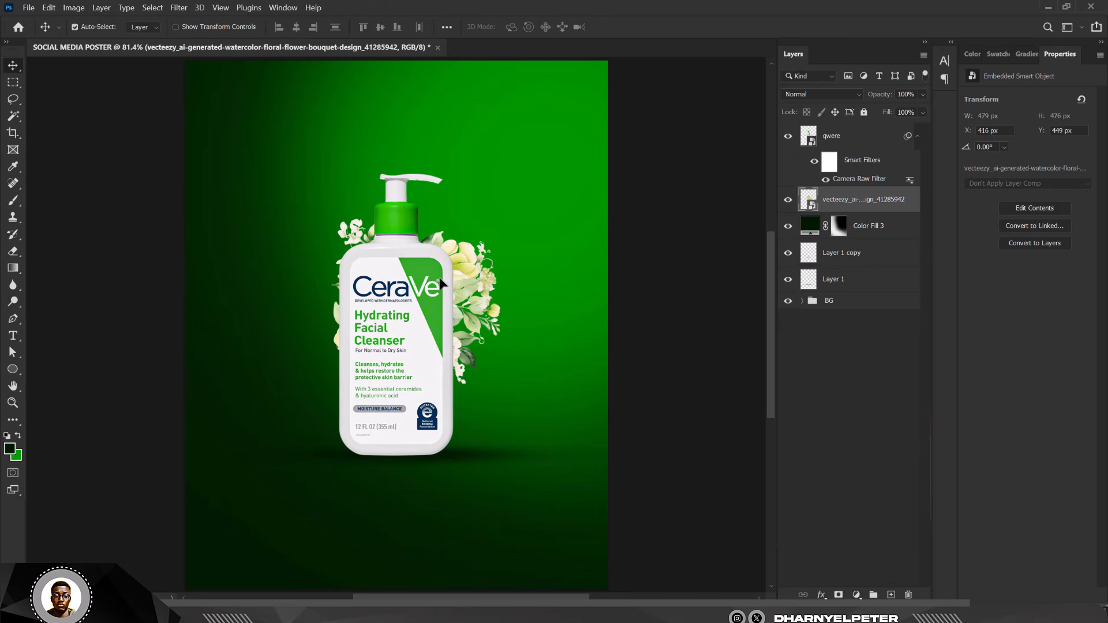
- Duplicate the bouquet, flip the copy horizontally, and place it left of the bottle
{"action": "key", "text": "ctrl+j"}
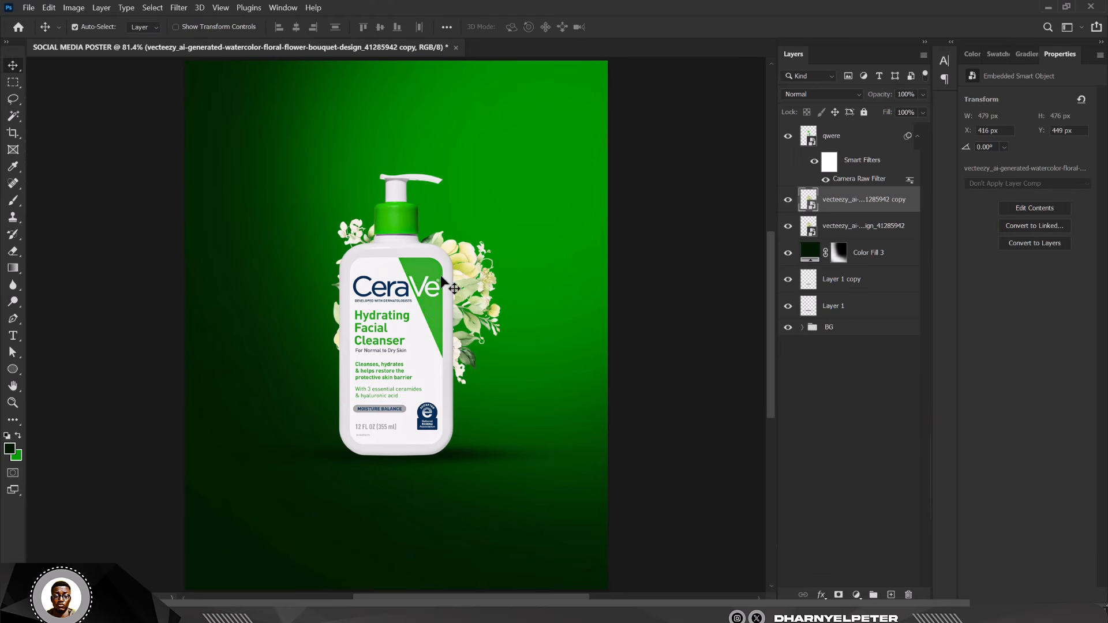
{"action": "key", "text": "ctrl+t"}
{"action": "right_click", "coordinate": [465, 265]}
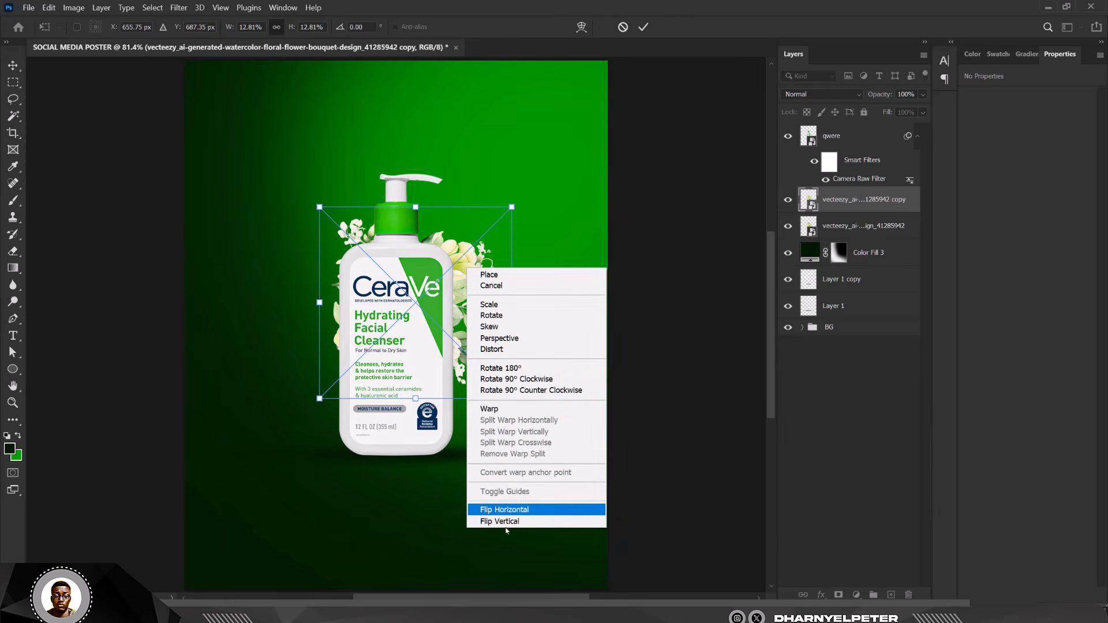
{"action": "left_click", "coordinate": [505, 510]}
{"action": "left_click_drag", "start_coordinate": [445, 301], "coordinate": [400, 323]}
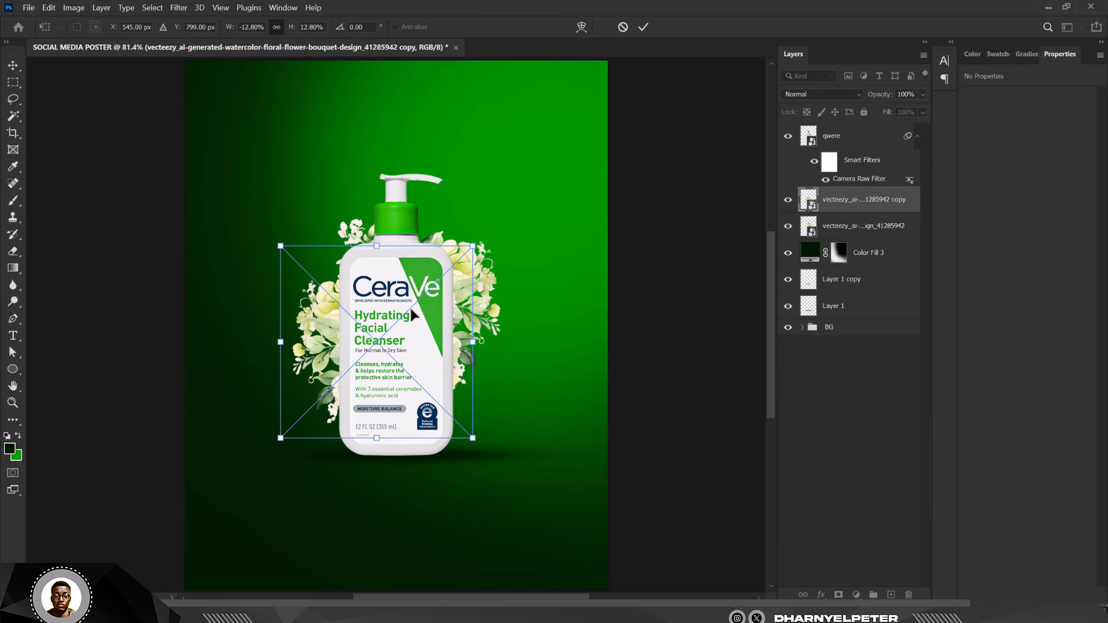
{"action": "key", "text": "Return"}
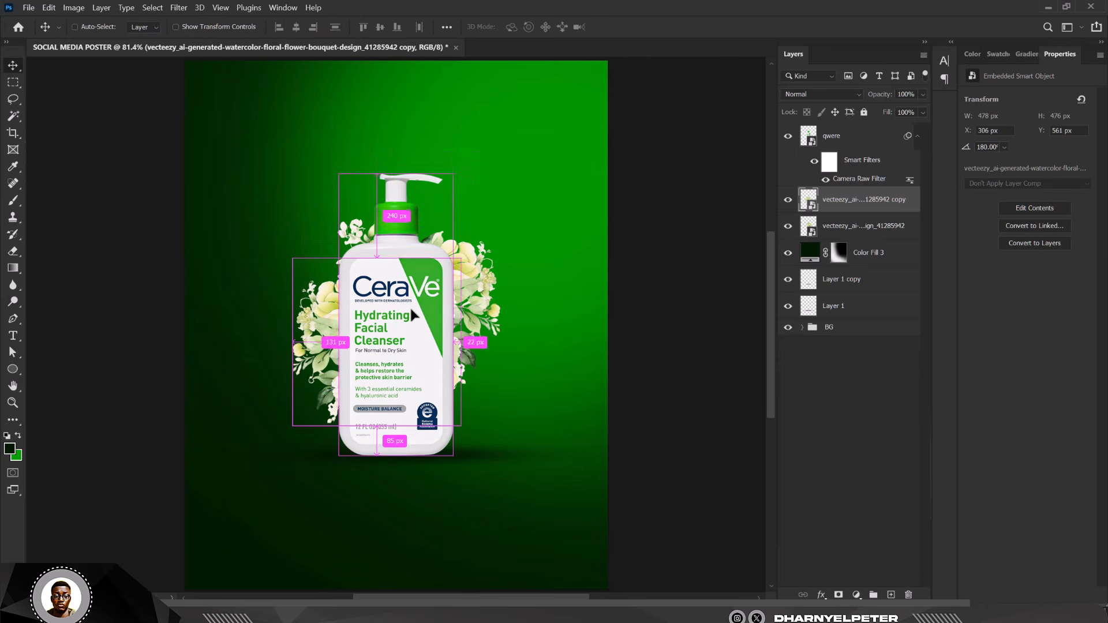
- Add another bouquet copy rotated about 32 degrees, positioned up and left
{"action": "key", "text": "ctrl+j"}
{"action": "key", "text": "ctrl+t"}
{"action": "left_click_drag", "start_coordinate": [446, 337], "coordinate": [395, 302]}
{"action": "left_click_drag", "start_coordinate": [490, 269], "coordinate": [491, 355]}
{"action": "left_click_drag", "start_coordinate": [289, 286], "coordinate": [304, 305]}
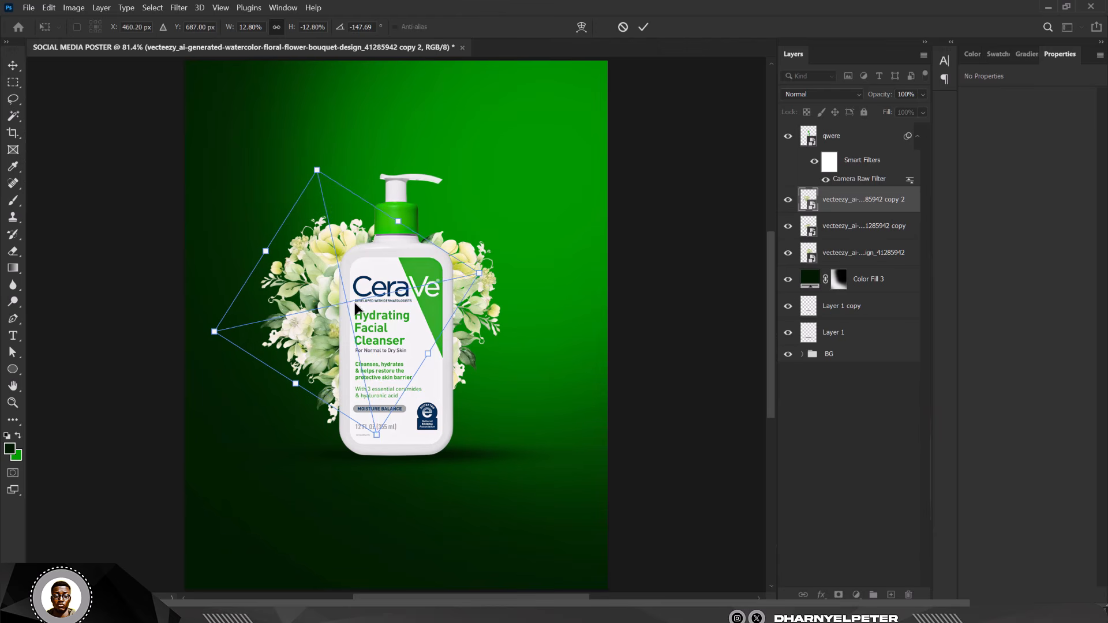
{"action": "key", "text": "Return"}
- Nudge the mirrored bouquet copy further left and up with the arrow keys
{"action": "left_click", "coordinate": [840, 226]}
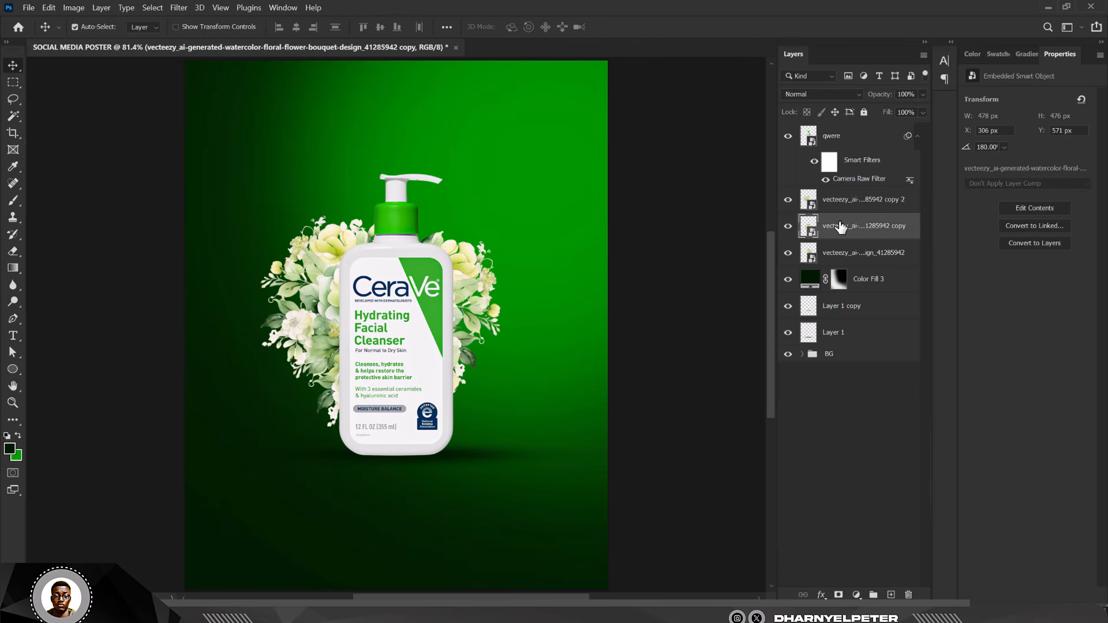
{"action": "key", "text": "shift+Left"}
{"action": "key", "text": "shift+Left"}
{"action": "key", "text": "shift+Left"}
{"action": "key", "text": "shift+Left"}
{"action": "key", "text": "shift+Left"}
{"action": "key", "text": "shift+Left"}
{"action": "key", "text": "shift+Up"}
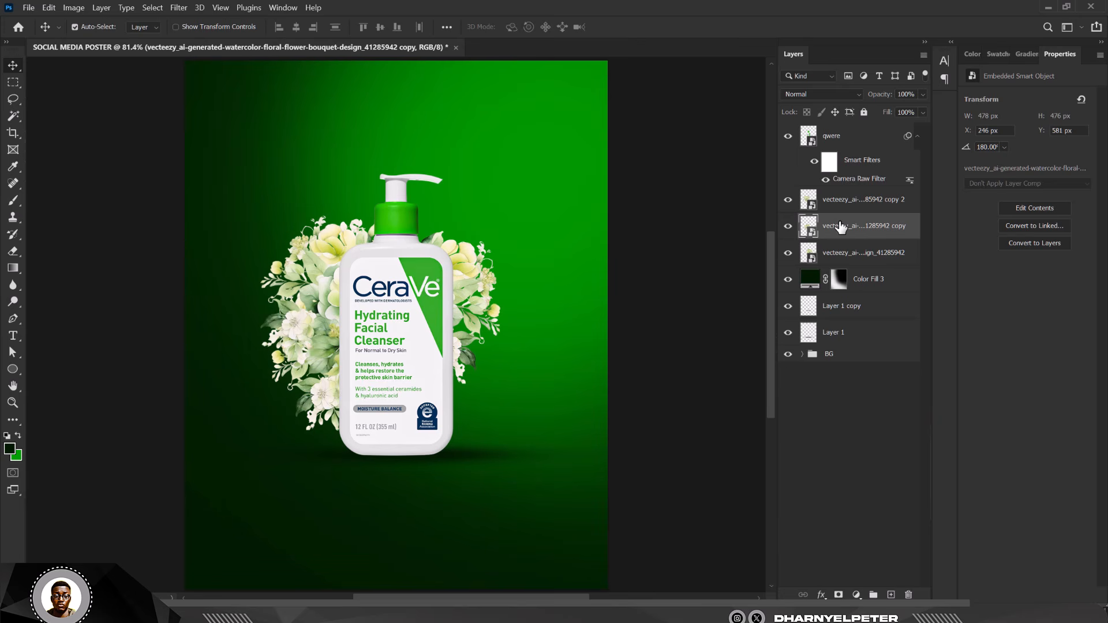
{"action": "scroll", "coordinate": [462, 265], "scroll_direction": "down", "scroll_amount": 5}
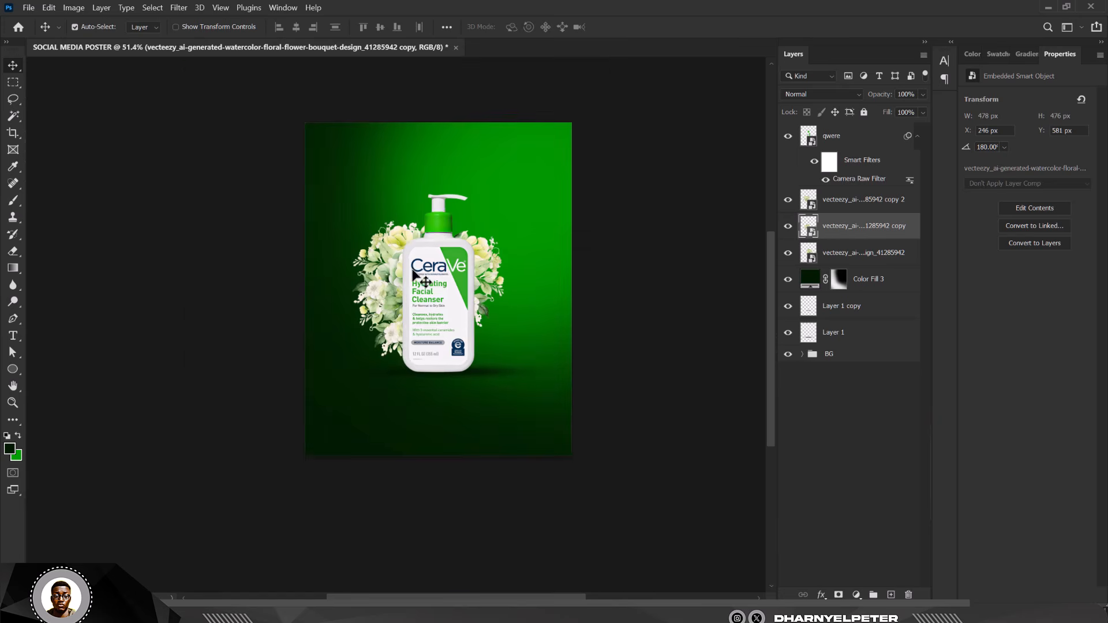
{"action": "scroll", "coordinate": [404, 259], "scroll_direction": "up", "scroll_amount": 7}
{"action": "scroll", "coordinate": [424, 290], "scroll_direction": "down", "scroll_amount": 4}
{"action": "scroll", "coordinate": [425, 290], "scroll_direction": "up", "scroll_amount": 2}
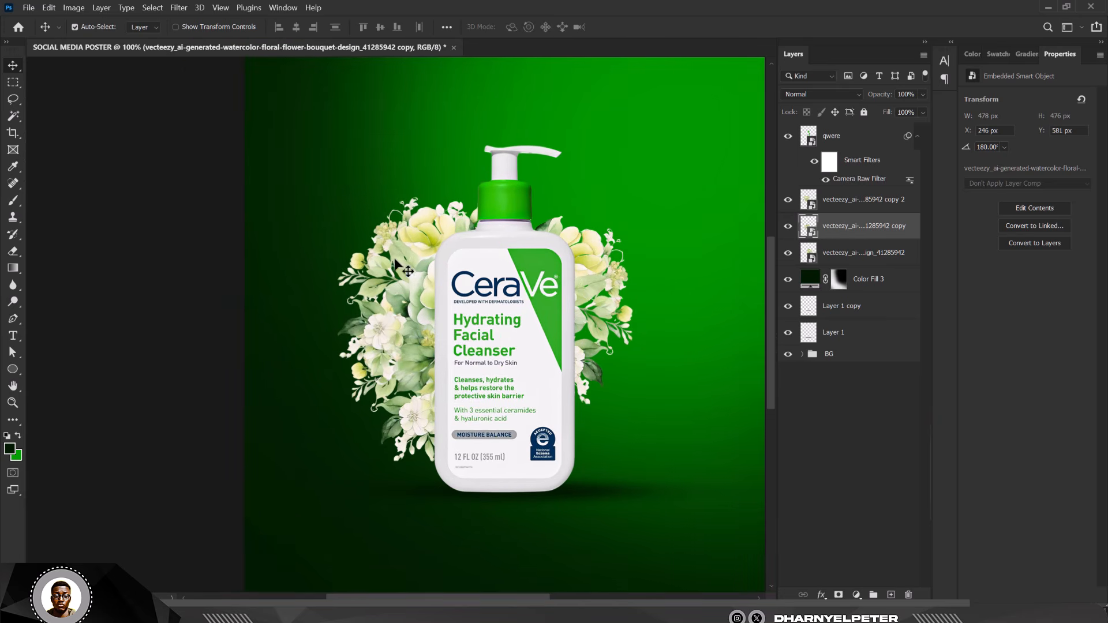
{"action": "left_click", "coordinate": [847, 204]}
- Group the three vecteezy bouquet layers and rename the group FLOWER
{"action": "left_click", "coordinate": [870, 261], "text": "shift"}
{"action": "key", "text": "ctrl+g"}
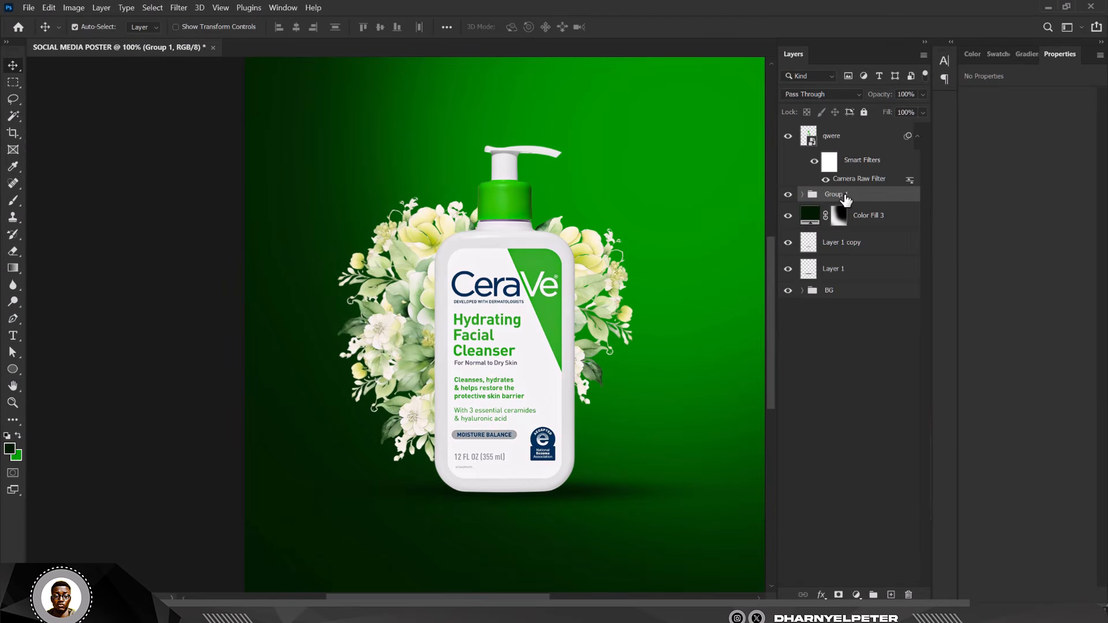
{"action": "key", "text": "ctrl+0"}
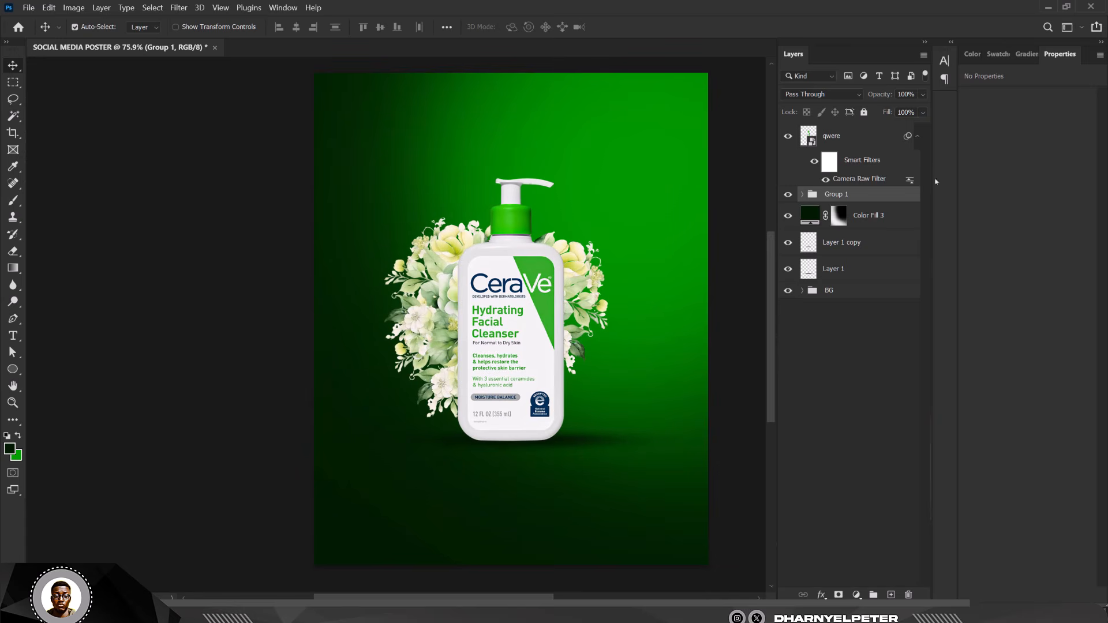
{"action": "double_click", "coordinate": [835, 195]}
{"action": "type", "text": "FLOWER"}
{"action": "key", "text": "Return"}
{"action": "left_click", "coordinate": [857, 595]}
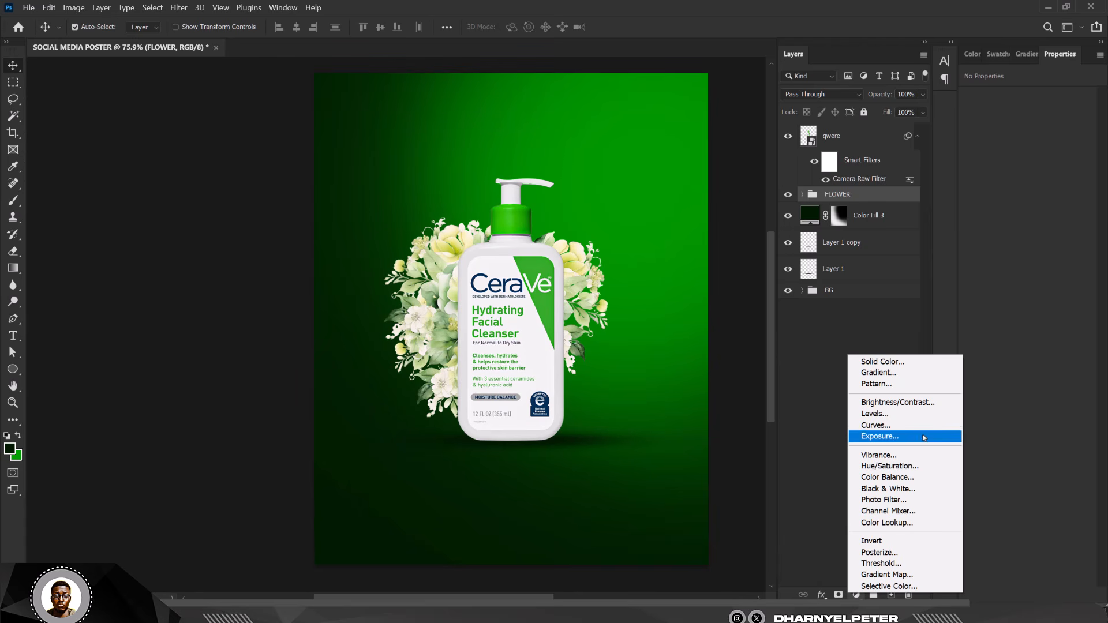
- Add a Curves adjustment clipped to FLOWER, pulling highlights and midtones down
{"action": "left_click", "coordinate": [876, 425]}
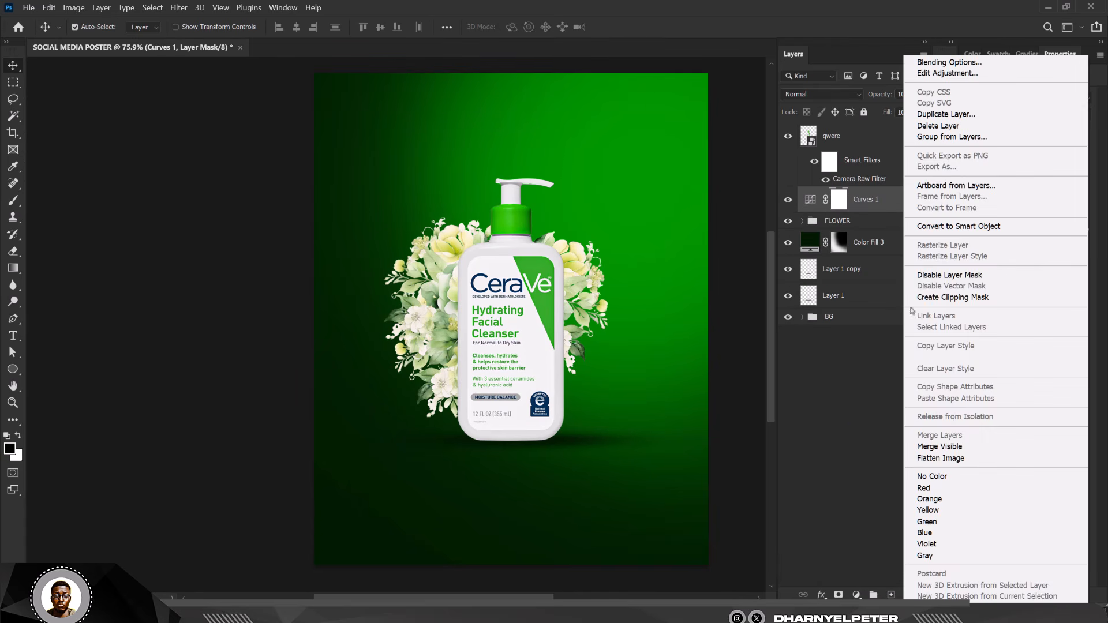
{"action": "left_click", "coordinate": [947, 297]}
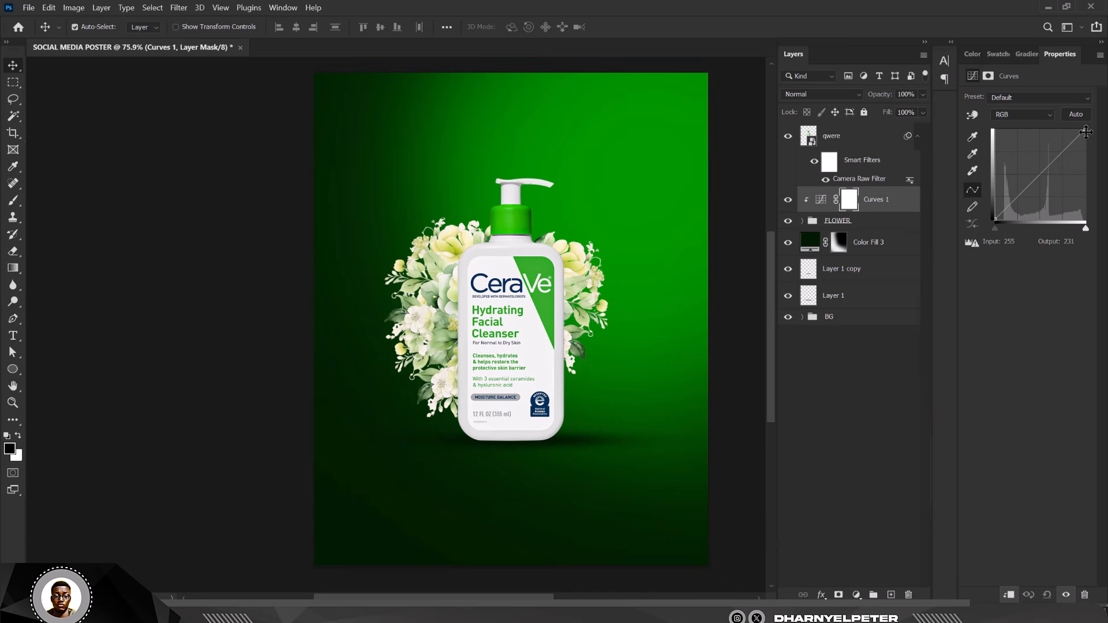
{"action": "left_click_drag", "start_coordinate": [1086, 132], "coordinate": [1085, 151]}
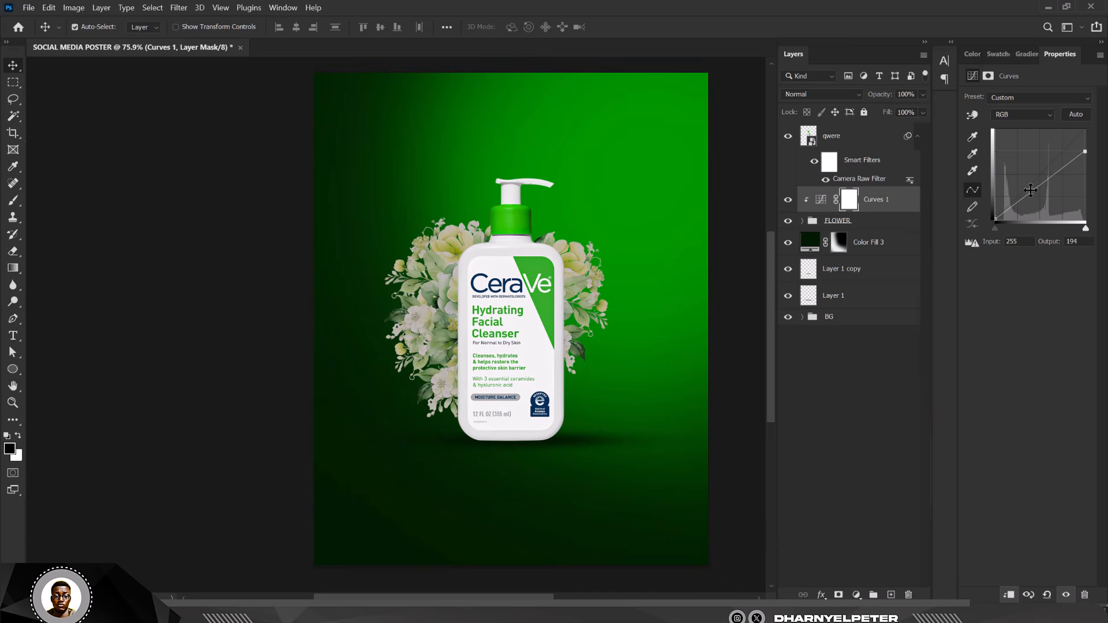
{"action": "left_click_drag", "start_coordinate": [1031, 190], "coordinate": [1029, 203]}
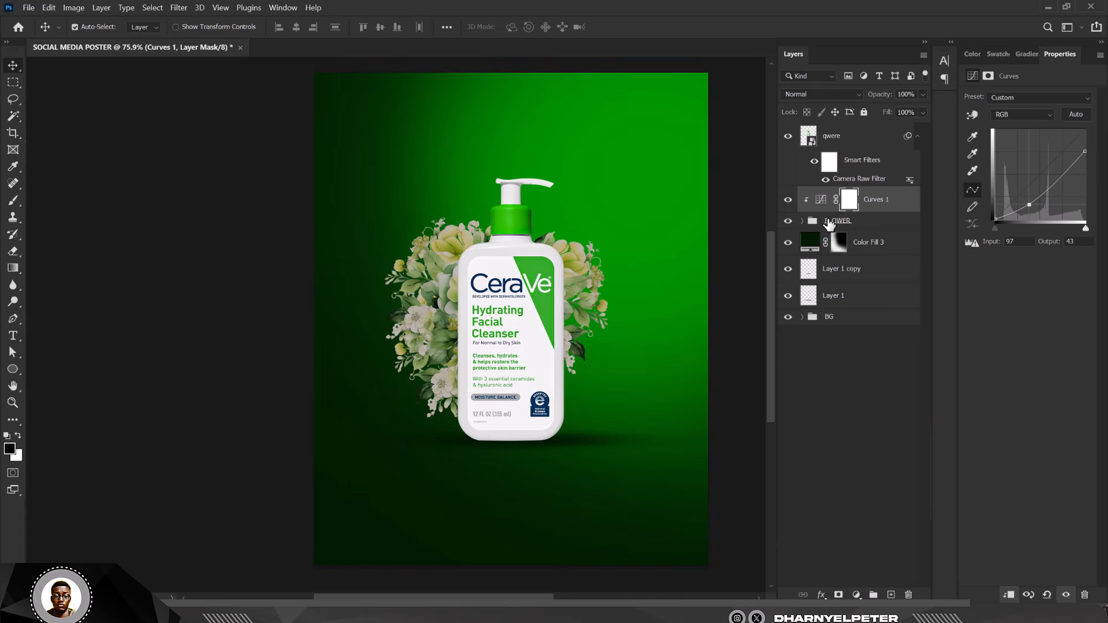
- Paint the curves mask off the right-side flowers, then darken the curve further
{"action": "left_click", "coordinate": [846, 205]}
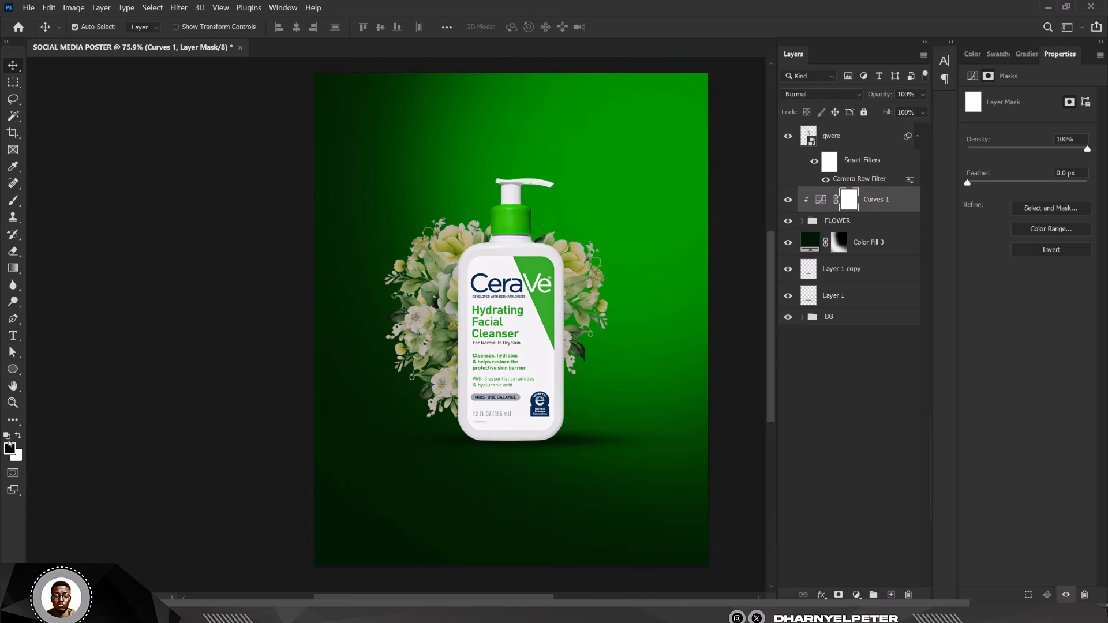
{"action": "key", "text": "b"}
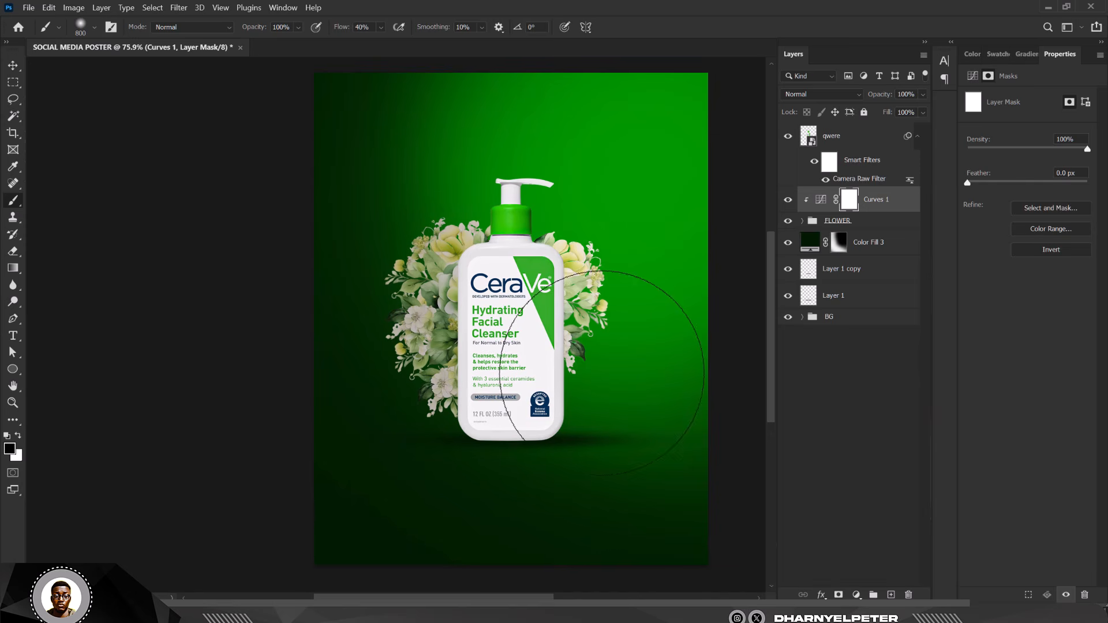
{"action": "mouse_move", "coordinate": [623, 261]}
{"action": "left_mouse_down"}
{"action": "mouse_move", "coordinate": [654, 409]}
{"action": "mouse_move", "coordinate": [673, 268]}
{"action": "mouse_move", "coordinate": [662, 384]}
{"action": "left_mouse_up"}
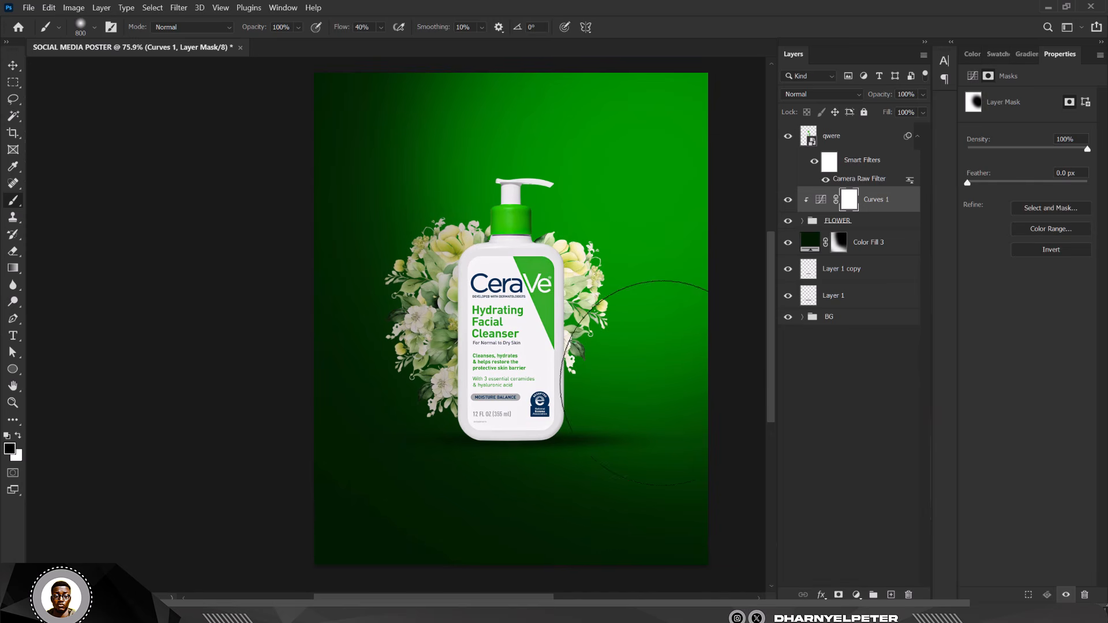
{"action": "left_click", "coordinate": [821, 199]}
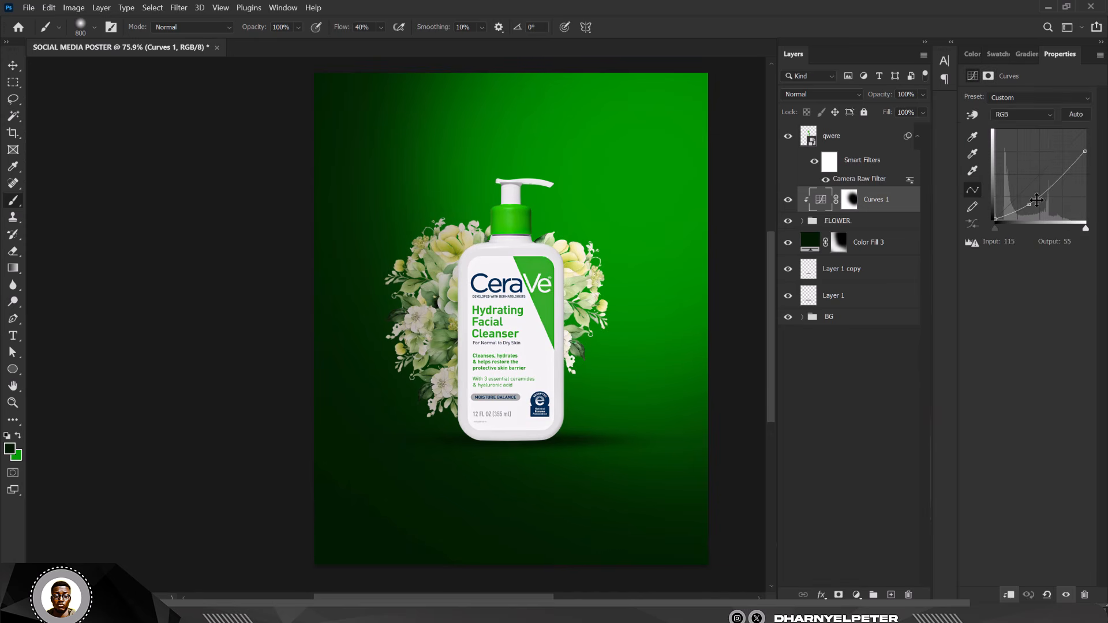
{"action": "left_click_drag", "start_coordinate": [1029, 205], "coordinate": [1033, 211]}
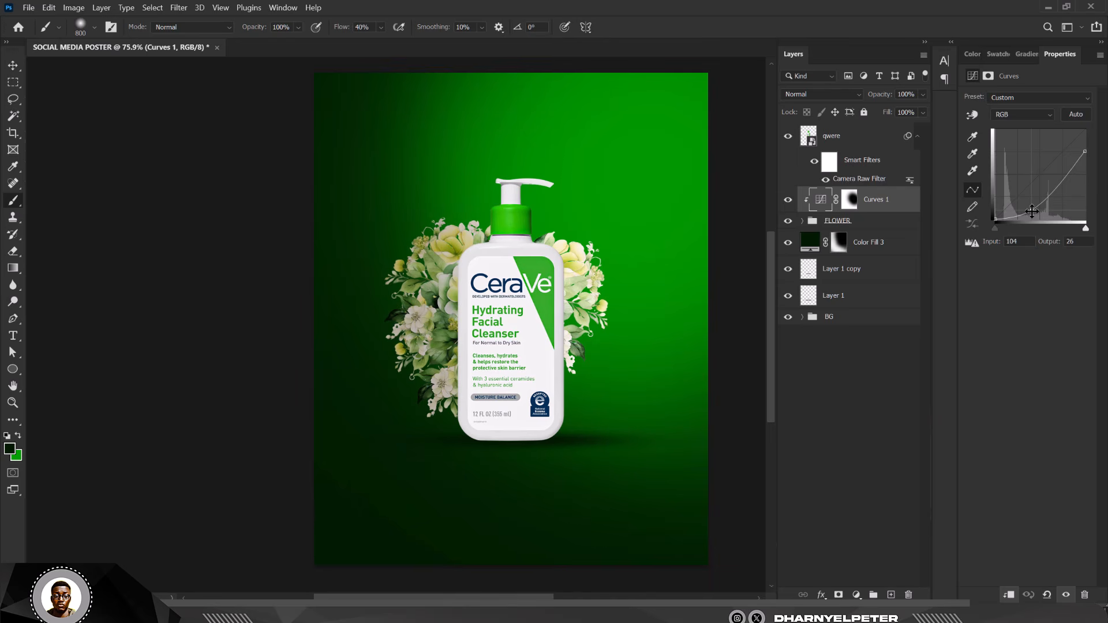
{"action": "left_click_drag", "start_coordinate": [1086, 152], "coordinate": [1088, 162]}
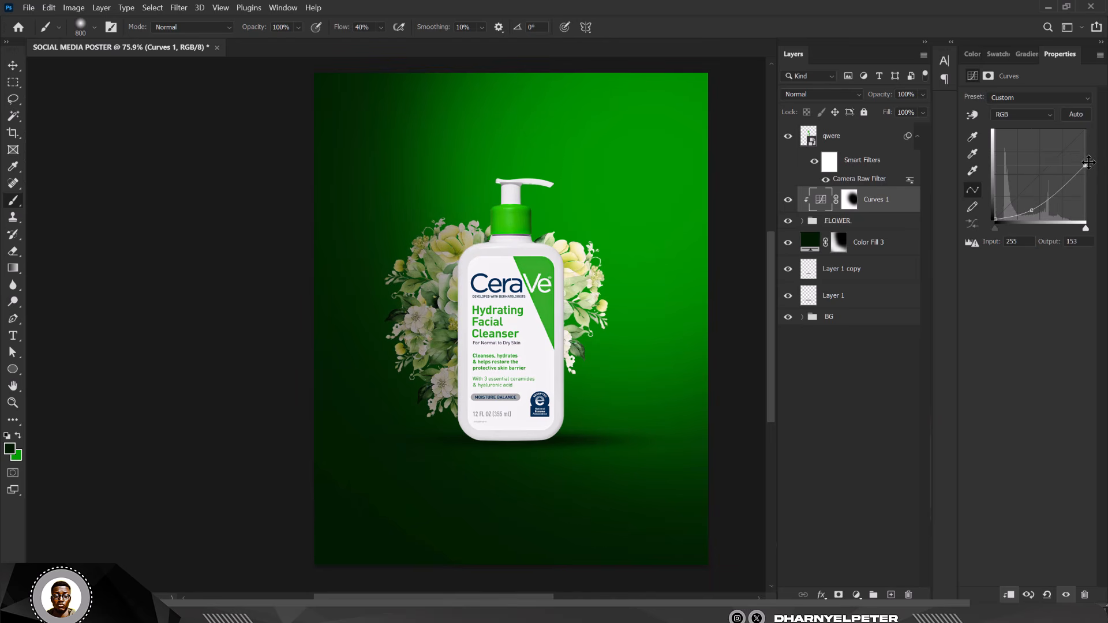
{"action": "left_click", "coordinate": [866, 223]}
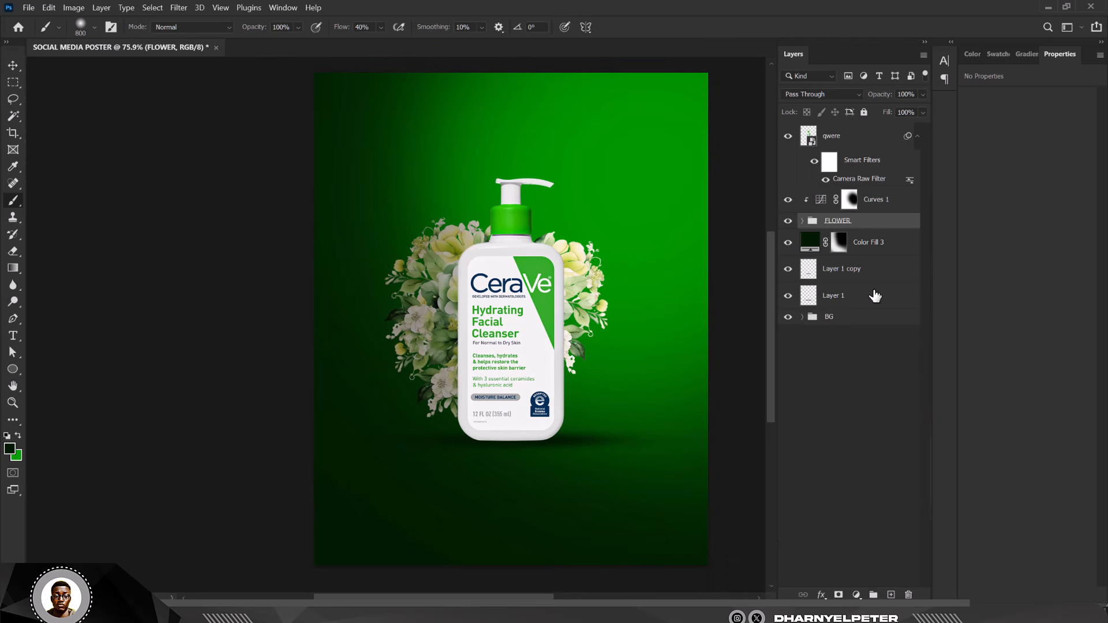
- Add an Exposure adjustment above the flowers set to -1.62
{"action": "left_click", "coordinate": [856, 595]}
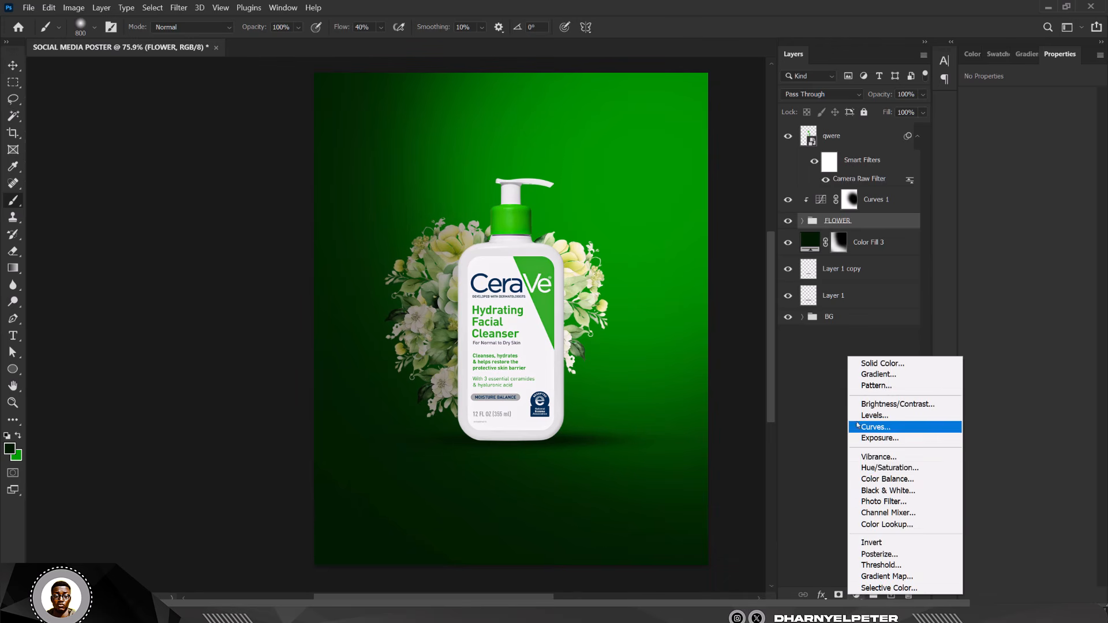
{"action": "left_click", "coordinate": [880, 439]}
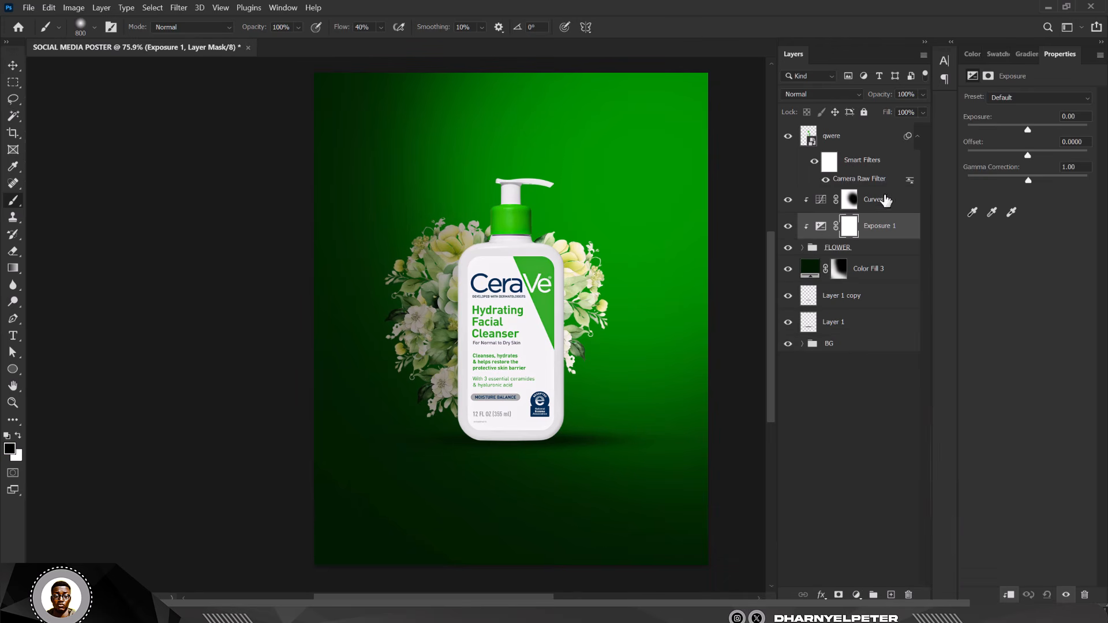
{"action": "left_click_drag", "start_coordinate": [1027, 130], "coordinate": [1011, 131]}
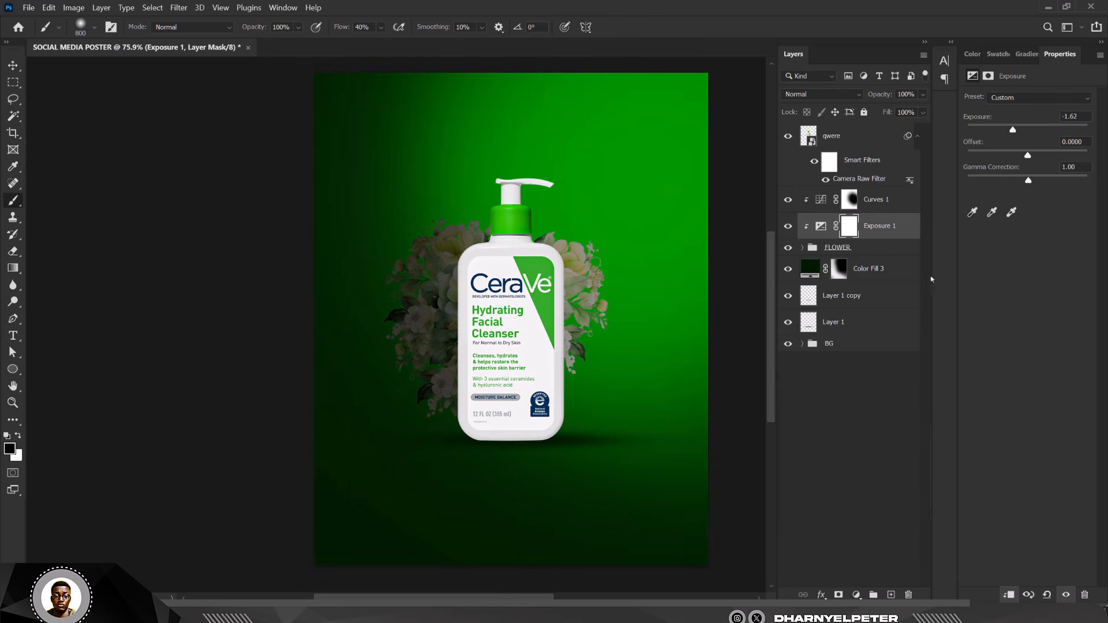
- Invert the Exposure mask and paint it back over the flowers left of the bottle
{"action": "left_click", "coordinate": [852, 230]}
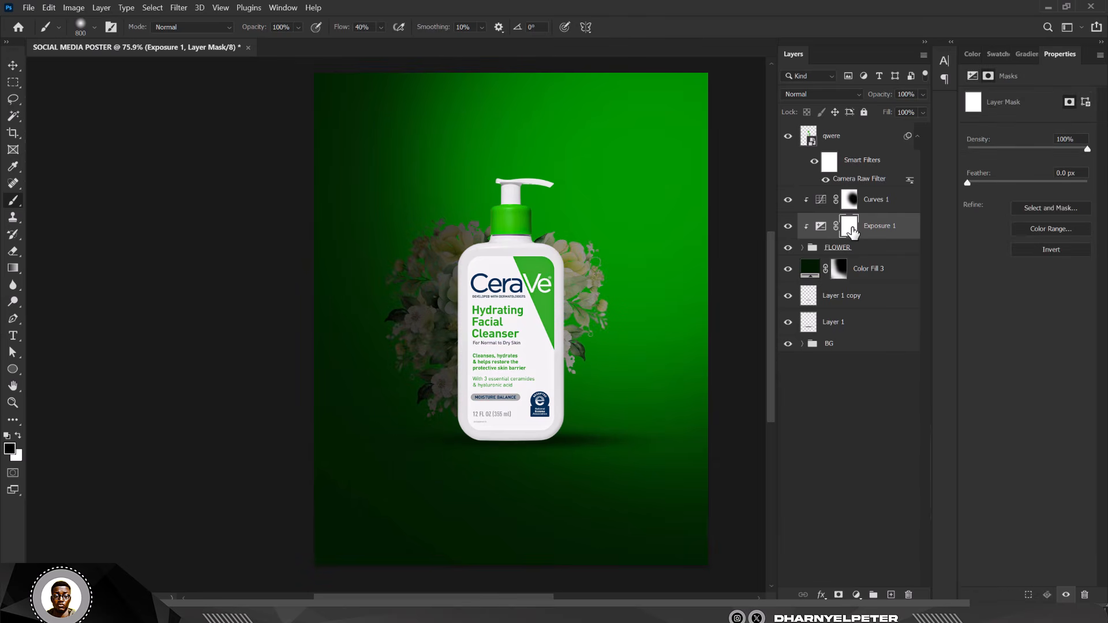
{"action": "key", "text": "ctrl+i"}
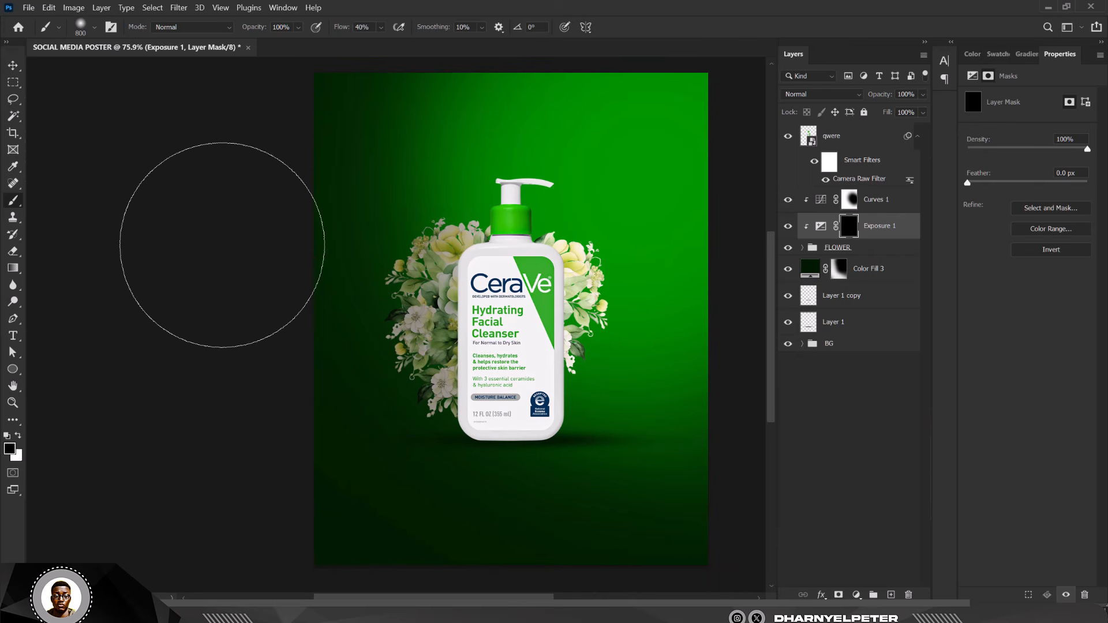
{"action": "key", "text": "bracketleft"}
{"action": "key", "text": "bracketleft"}
{"action": "key", "text": "bracketleft"}
{"action": "key", "text": "bracketleft"}
{"action": "key", "text": "bracketleft"}
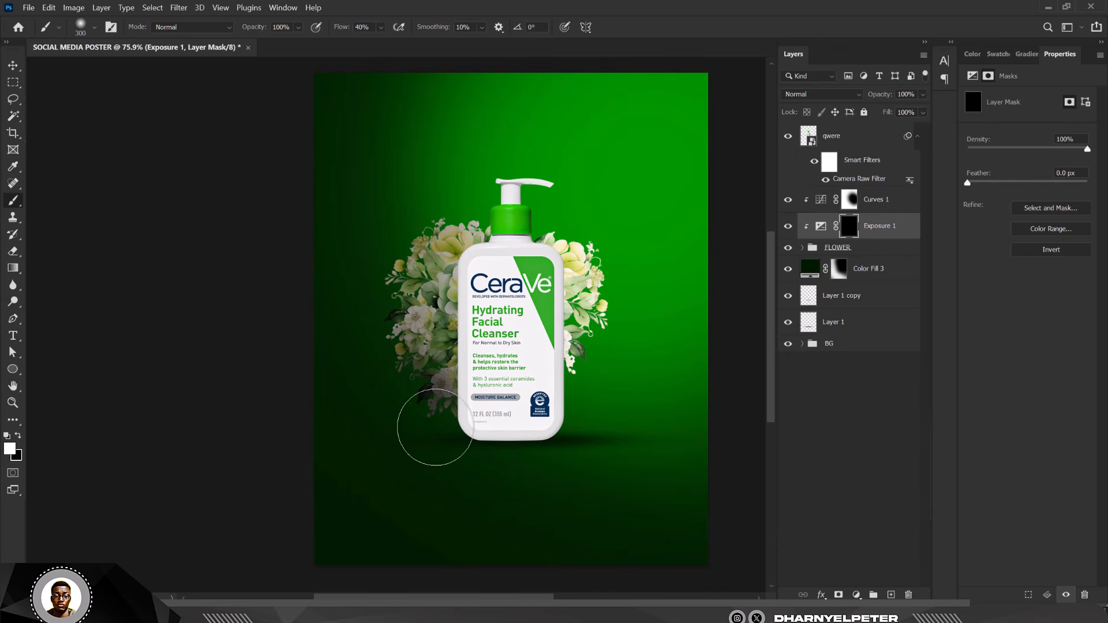
{"action": "mouse_move", "coordinate": [368, 342]}
{"action": "left_mouse_down"}
{"action": "mouse_move", "coordinate": [382, 261]}
{"action": "mouse_move", "coordinate": [373, 384]}
{"action": "mouse_move", "coordinate": [381, 346]}
{"action": "mouse_move", "coordinate": [399, 371]}
{"action": "mouse_move", "coordinate": [409, 353]}
{"action": "mouse_move", "coordinate": [445, 413]}
{"action": "mouse_move", "coordinate": [454, 409]}
{"action": "mouse_move", "coordinate": [445, 452]}
{"action": "left_mouse_up"}
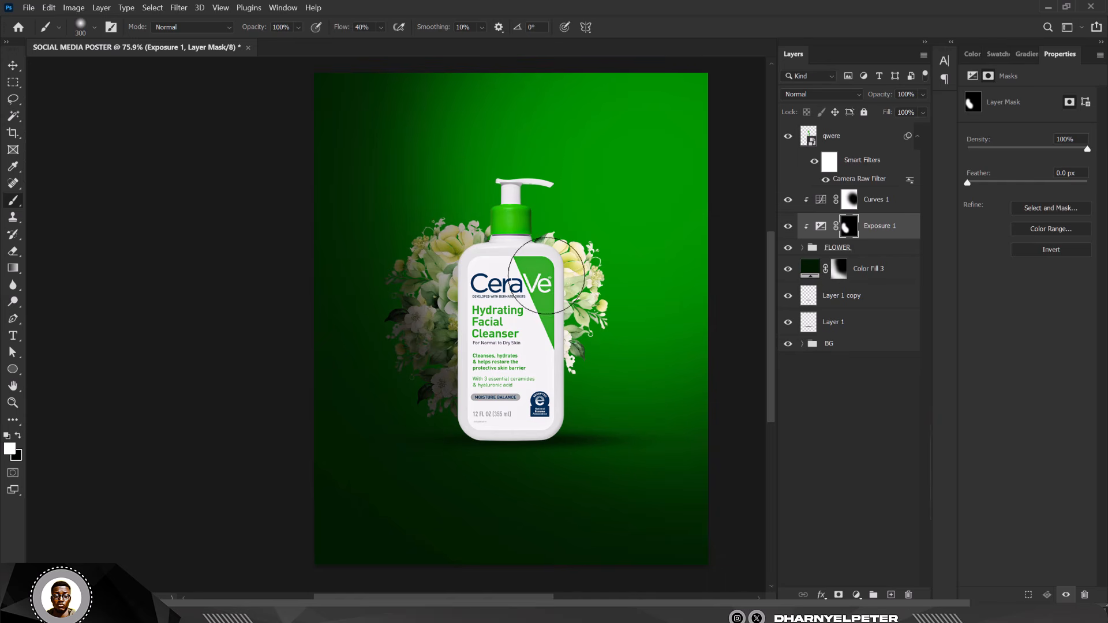
{"action": "left_click", "coordinate": [903, 203]}
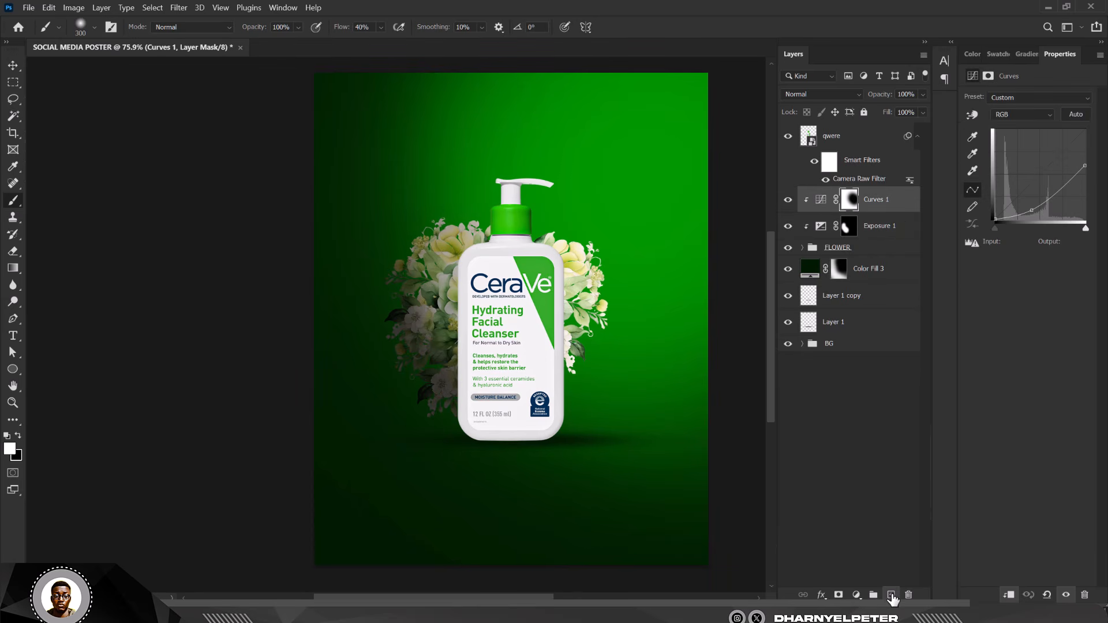
- On a new layer above Curves 1, paint dark shading along the bottle's left edge
{"action": "left_click", "coordinate": [891, 595]}
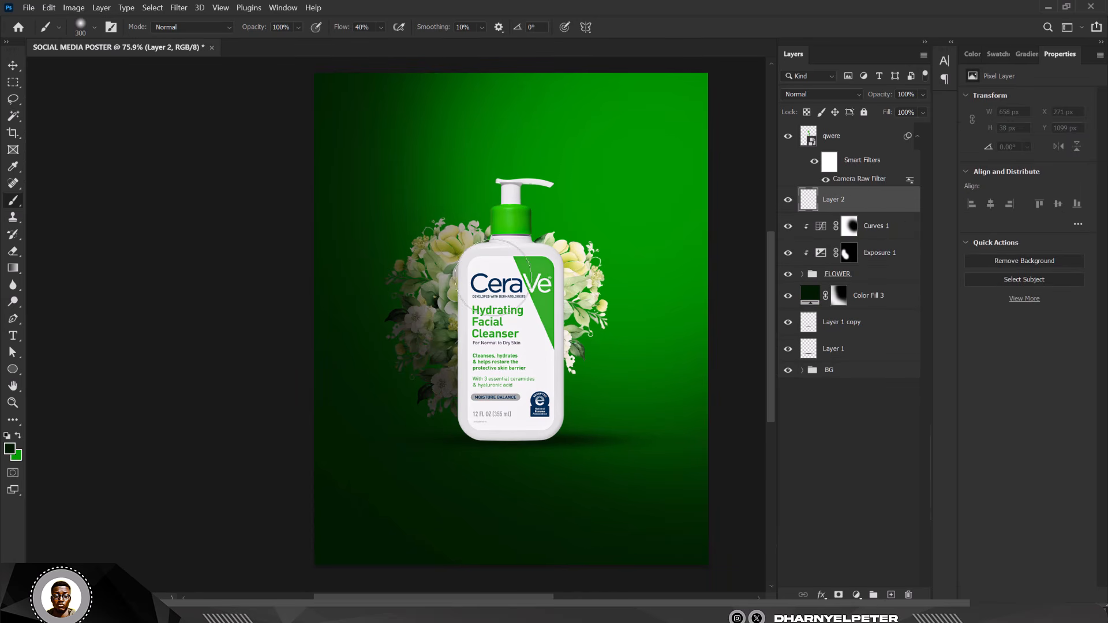
{"action": "key", "text": "bracketleft"}
{"action": "key", "text": "bracketleft"}
{"action": "scroll", "coordinate": [481, 286], "scroll_direction": "up", "scroll_amount": 3}
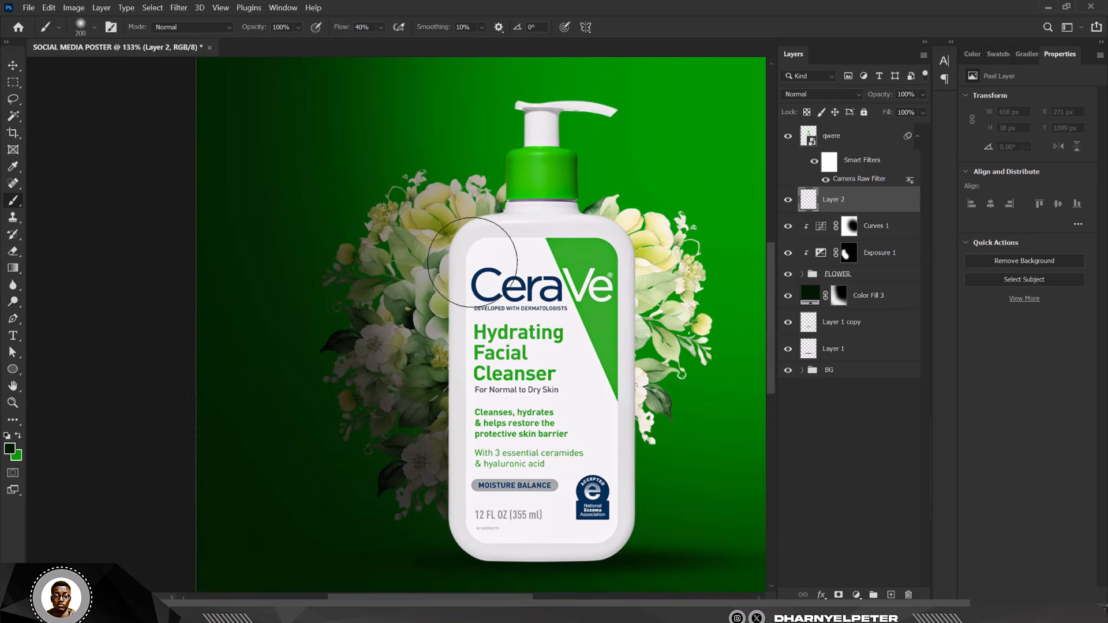
{"action": "mouse_move", "coordinate": [476, 262]}
{"action": "left_mouse_down"}
{"action": "mouse_move", "coordinate": [486, 491]}
{"action": "mouse_move", "coordinate": [471, 264]}
{"action": "mouse_move", "coordinate": [463, 476]}
{"action": "mouse_move", "coordinate": [466, 286]}
{"action": "mouse_move", "coordinate": [484, 489]}
{"action": "mouse_move", "coordinate": [483, 258]}
{"action": "mouse_move", "coordinate": [485, 276]}
{"action": "mouse_move", "coordinate": [512, 261]}
{"action": "mouse_move", "coordinate": [490, 313]}
{"action": "mouse_move", "coordinate": [503, 491]}
{"action": "mouse_move", "coordinate": [498, 430]}
{"action": "mouse_move", "coordinate": [492, 451]}
{"action": "left_mouse_up"}
{"action": "scroll", "coordinate": [486, 281], "scroll_direction": "down", "scroll_amount": 6}
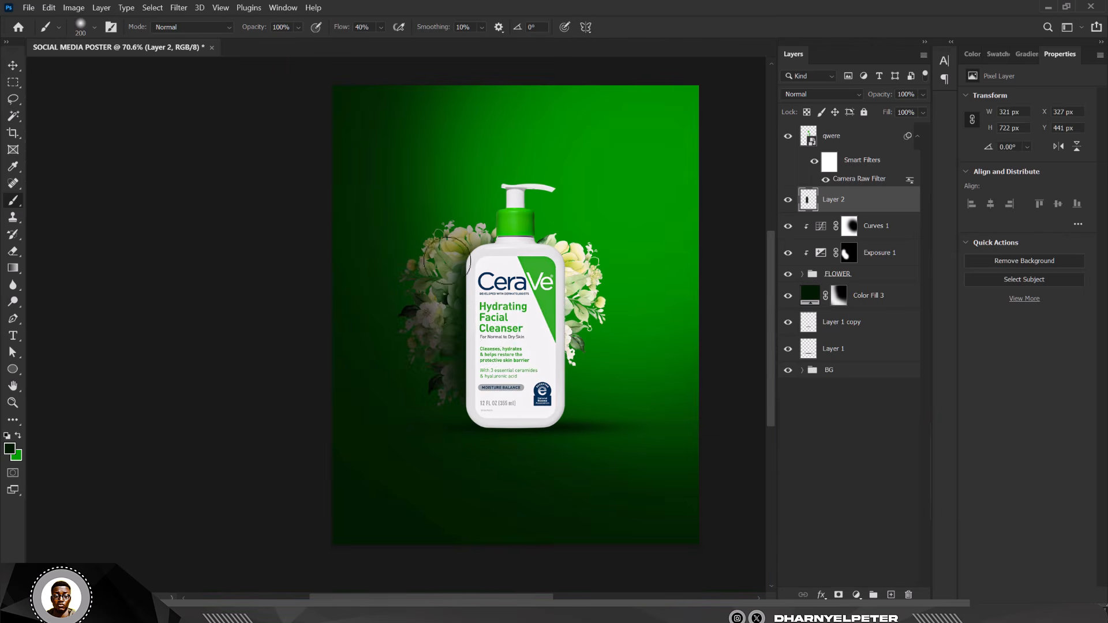
{"action": "scroll", "coordinate": [469, 252], "scroll_direction": "up", "scroll_amount": 3}
{"action": "scroll", "coordinate": [515, 290], "scroll_direction": "down", "scroll_amount": 5}
{"action": "scroll", "coordinate": [500, 293], "scroll_direction": "up", "scroll_amount": 4}
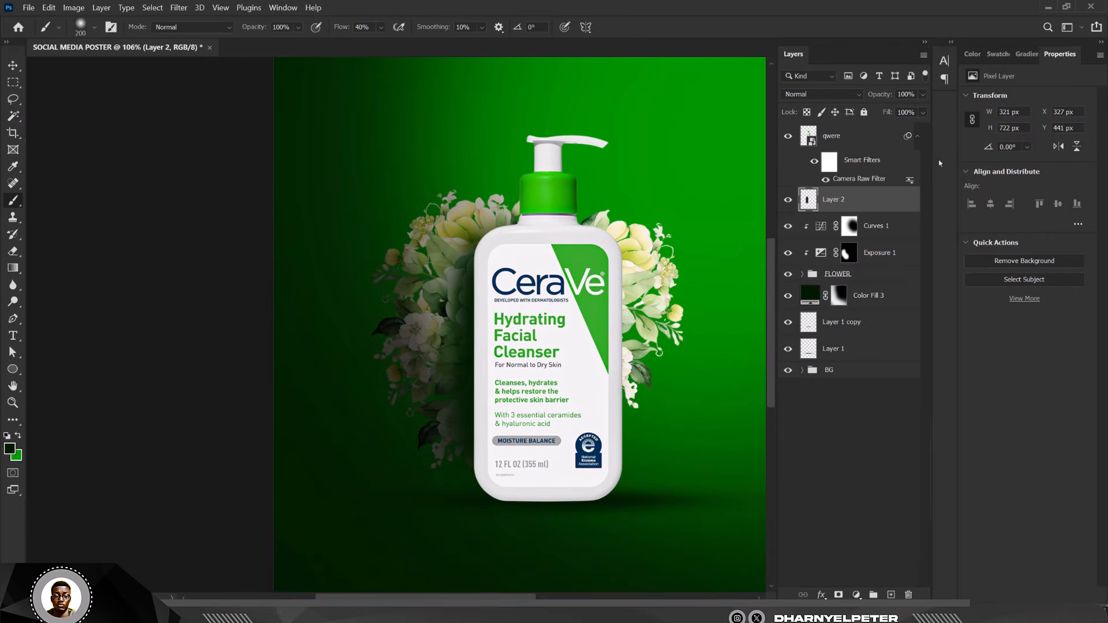
- Set Layer 2 to Linear Burn blending at 58% opacity
{"action": "left_click", "coordinate": [846, 94]}
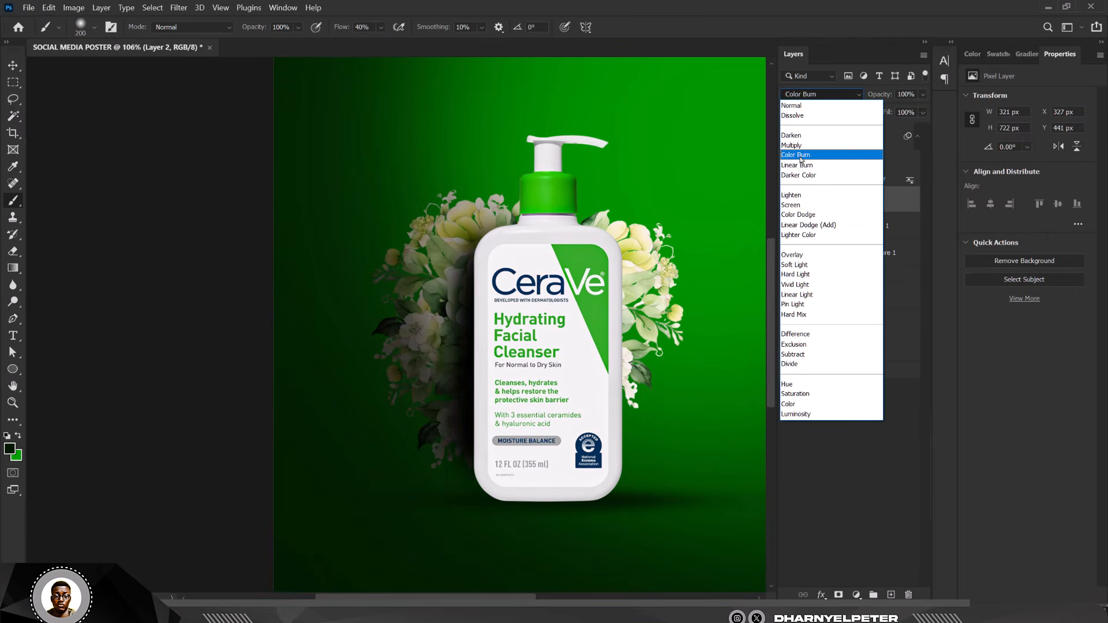
{"action": "left_click", "coordinate": [802, 166]}
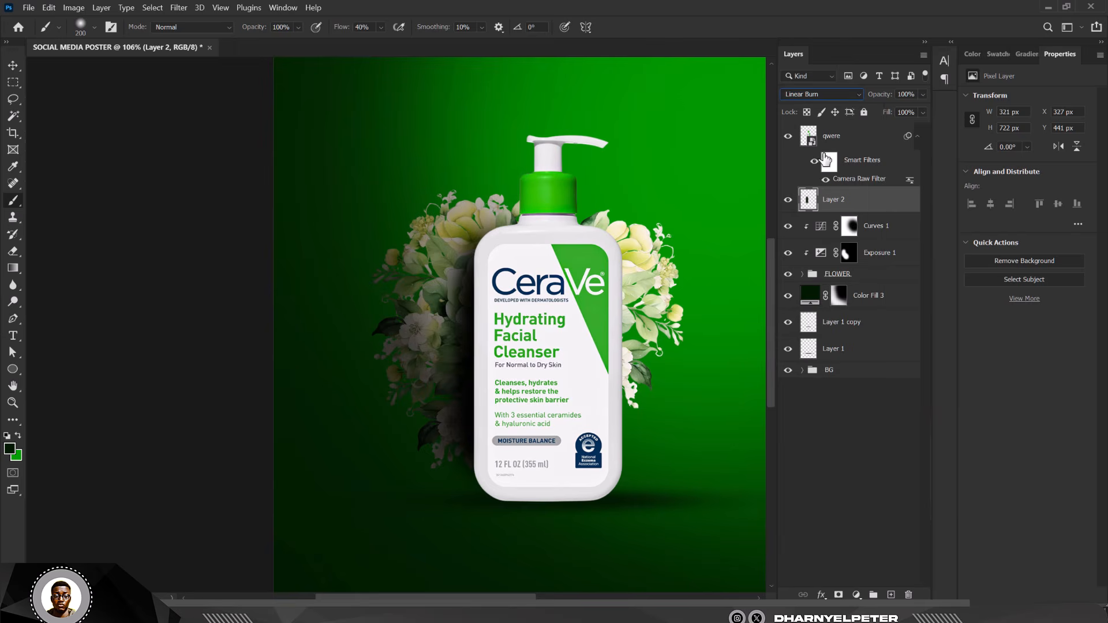
{"action": "left_click", "coordinate": [923, 95]}
{"action": "left_click_drag", "start_coordinate": [901, 112], "coordinate": [900, 111]}
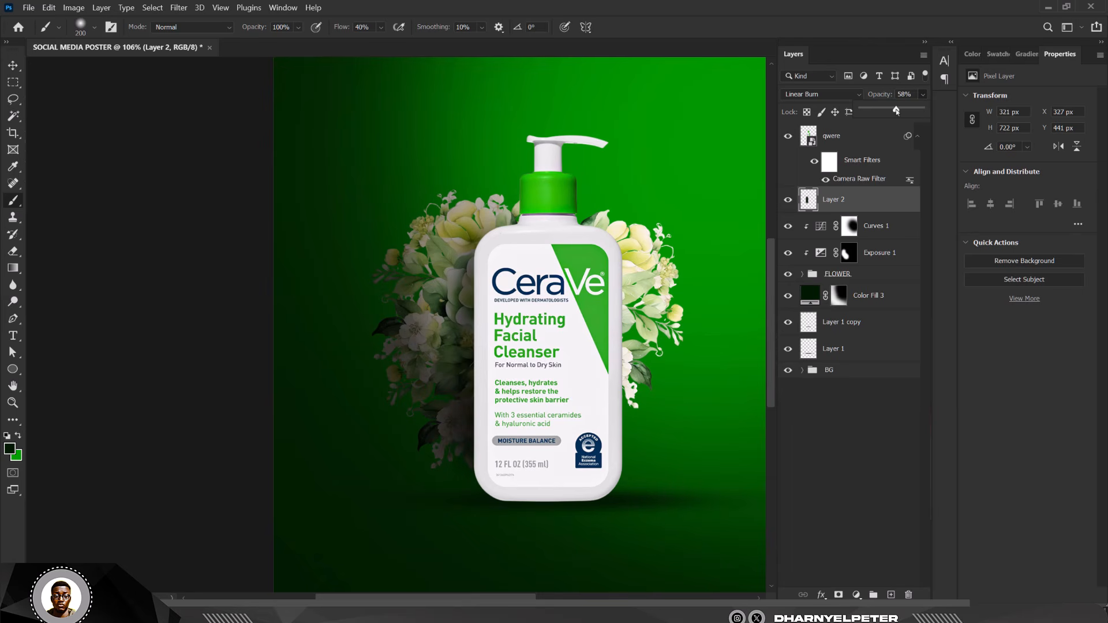
{"action": "left_click", "coordinate": [13, 65]}
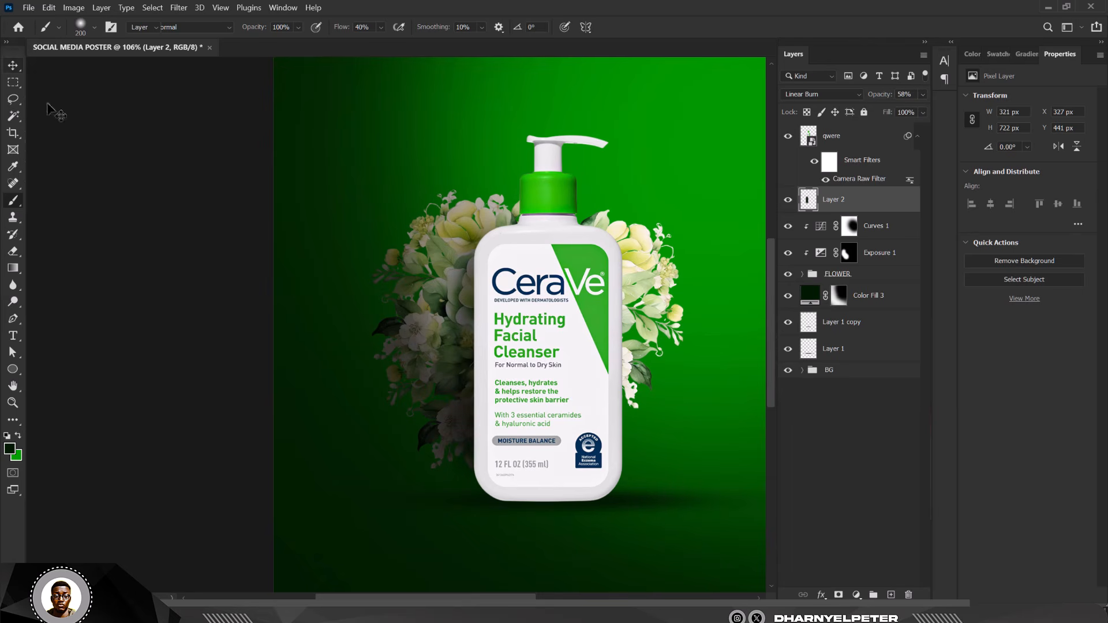
{"action": "scroll", "coordinate": [515, 291], "scroll_direction": "down", "scroll_amount": 5}
{"action": "scroll", "coordinate": [516, 291], "scroll_direction": "up", "scroll_amount": 4}
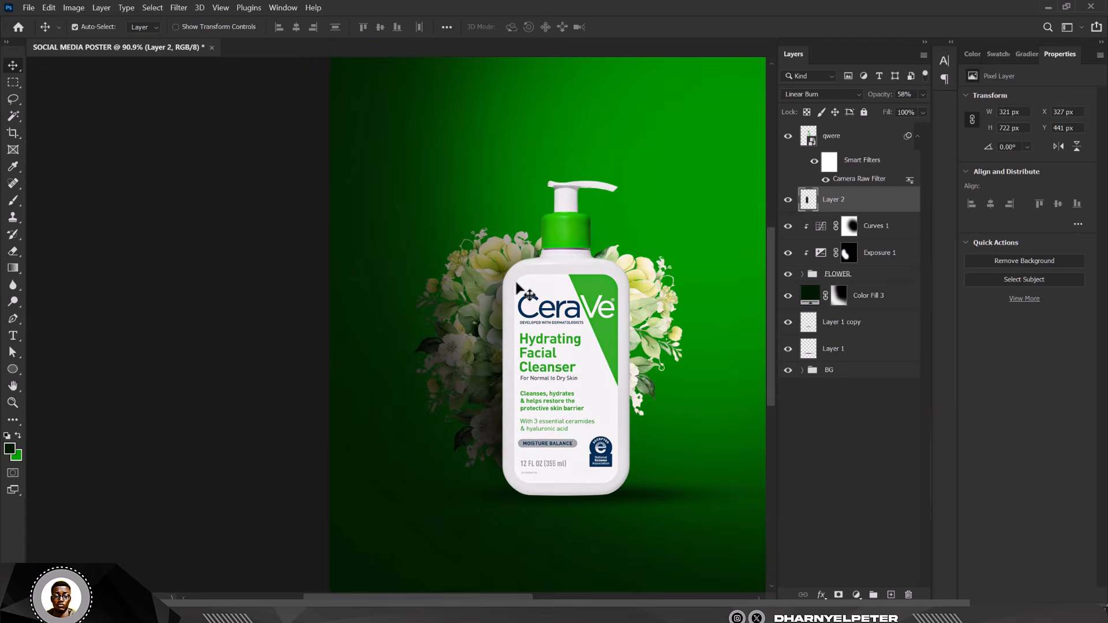
{"action": "scroll", "coordinate": [545, 228], "scroll_direction": "down", "scroll_amount": 3}
{"action": "scroll", "coordinate": [545, 230], "scroll_direction": "down", "scroll_amount": 2}
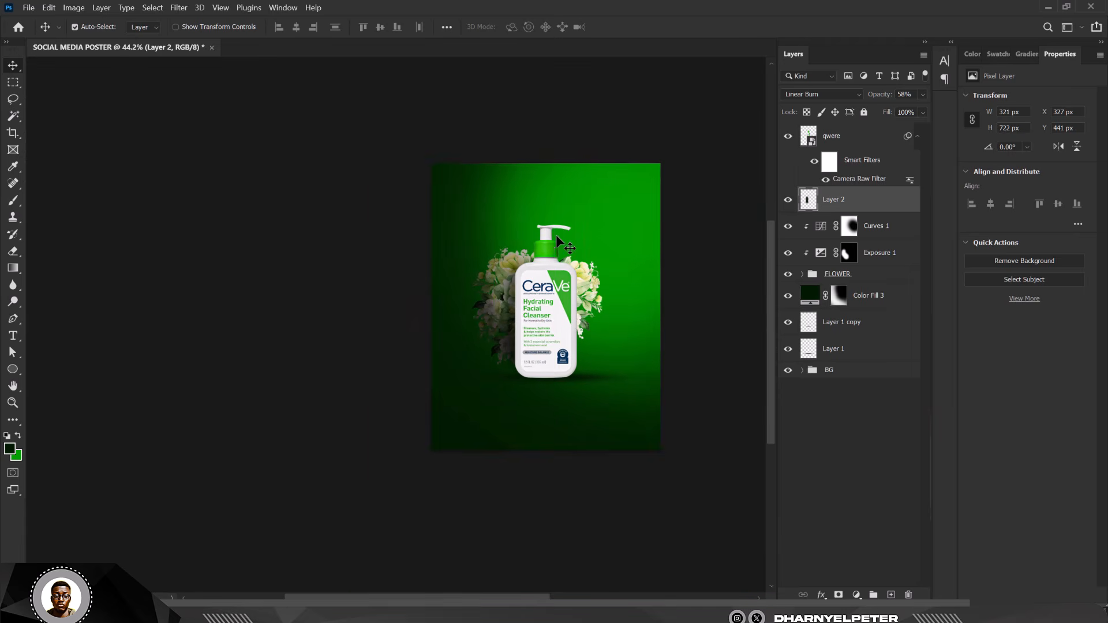
{"action": "key", "text": "ctrl"}
{"action": "key", "text": "ctrl+0"}
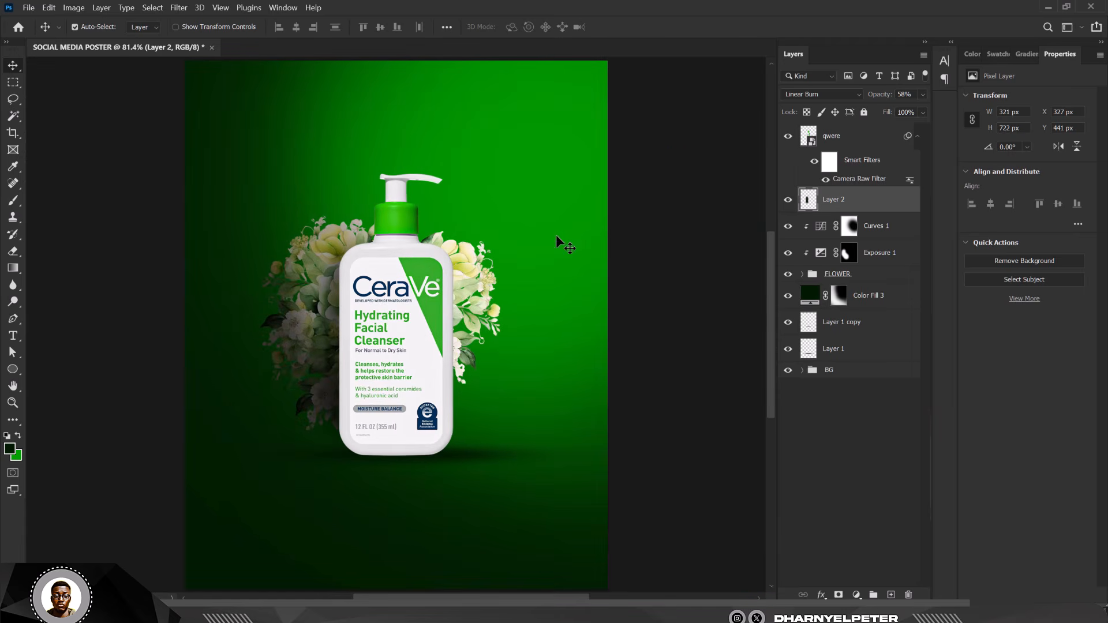
{"action": "scroll", "coordinate": [555, 325], "scroll_direction": "down", "scroll_amount": 2}
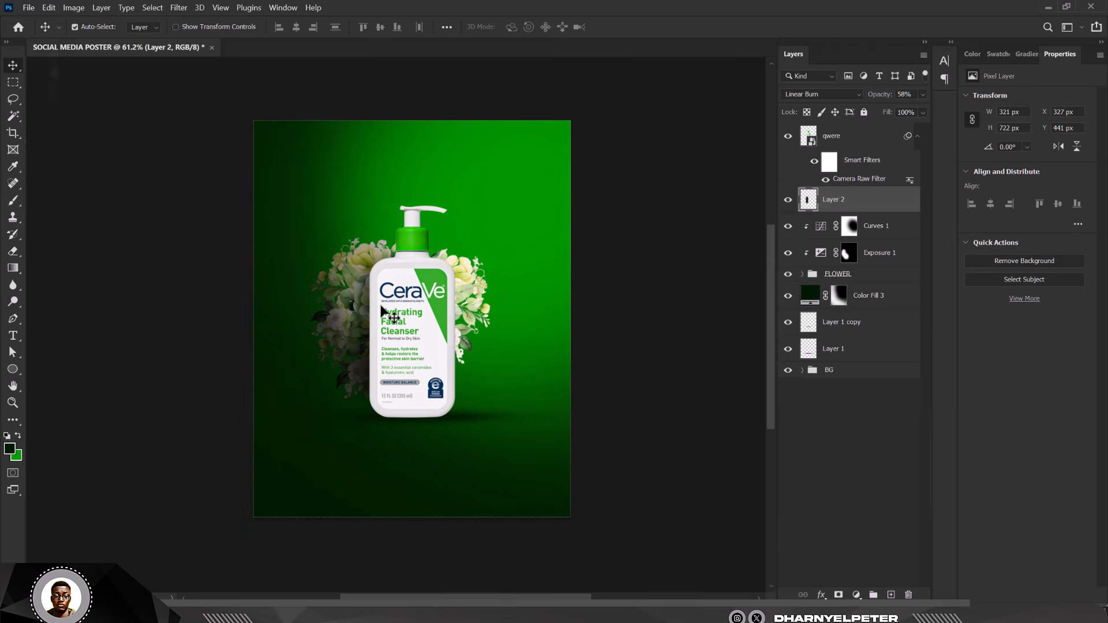
{"action": "left_click", "coordinate": [640, 221]}
{"action": "key", "text": "ctrl+0"}
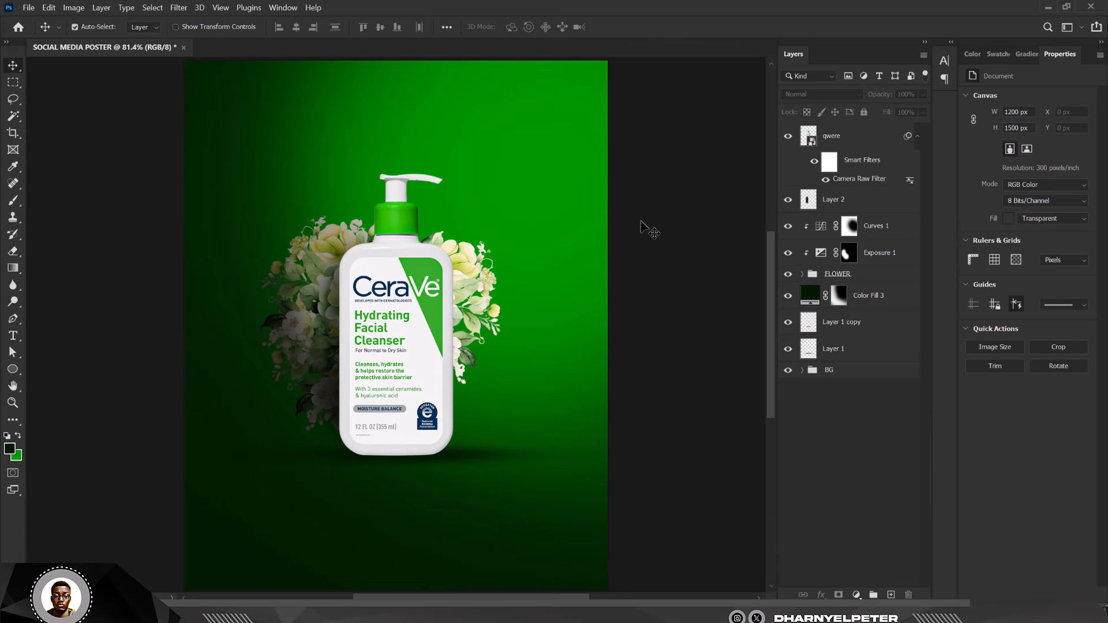
{"action": "left_click", "coordinate": [383, 378]}
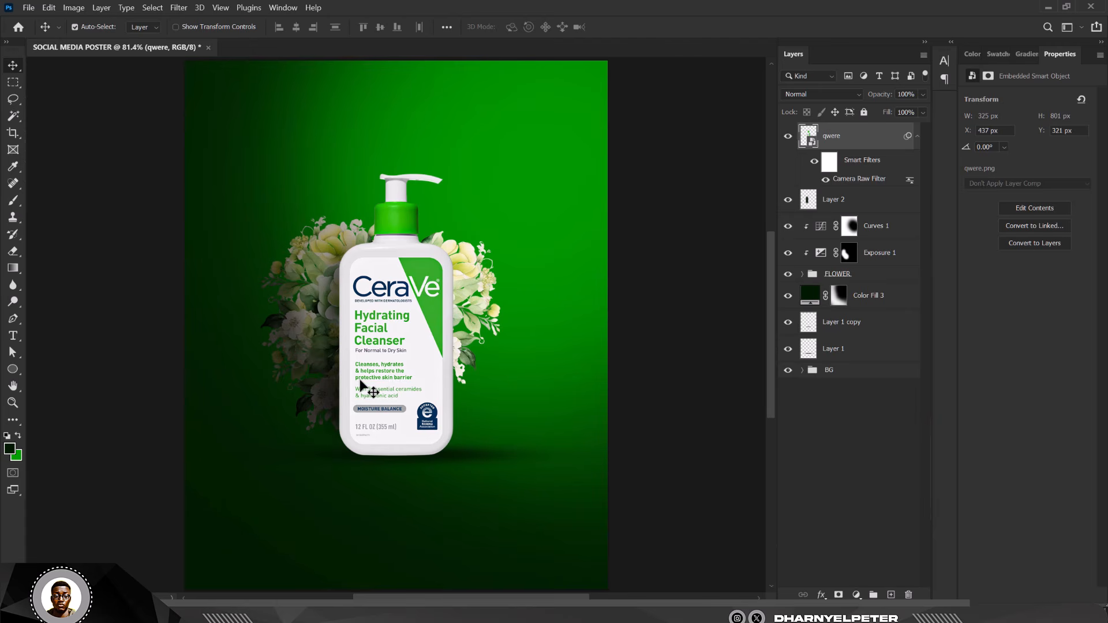
- Add an Exposure adjustment clipped to the bottle at exposure -3.28 and gamma 0.82
{"action": "left_click", "coordinate": [857, 595]}
{"action": "left_click", "coordinate": [871, 441]}
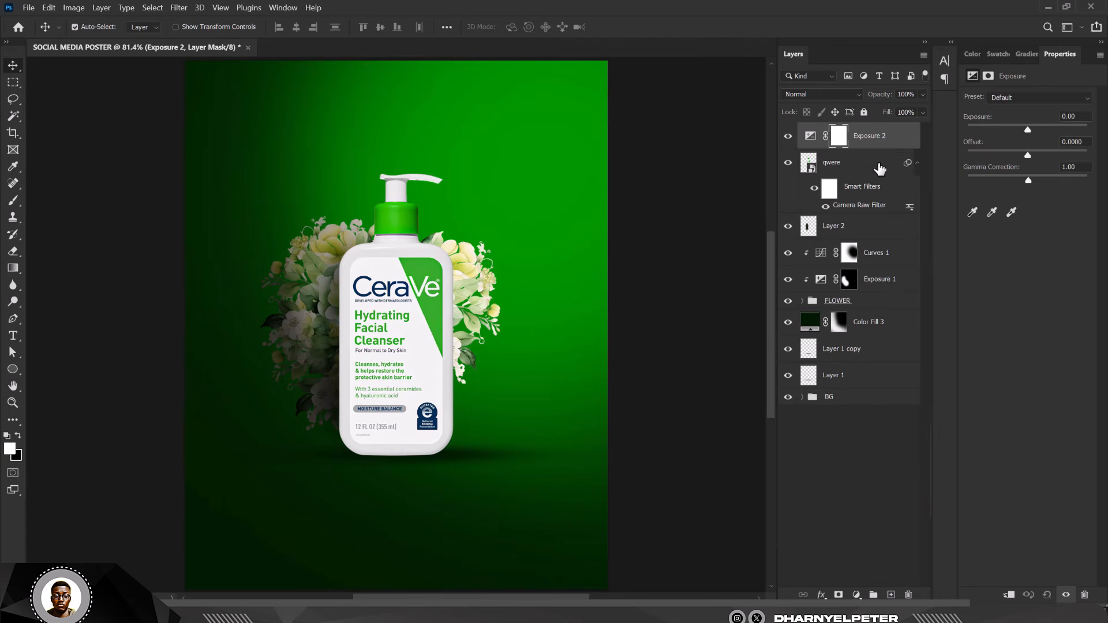
{"action": "right_click", "coordinate": [885, 151]}
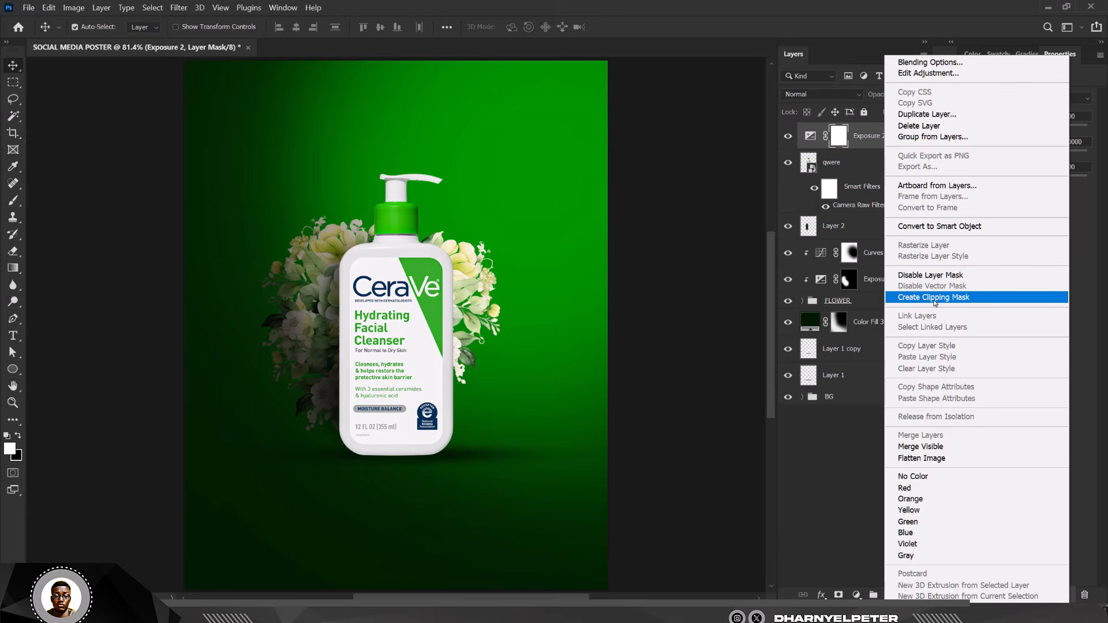
{"action": "left_click", "coordinate": [935, 299]}
{"action": "left_click", "coordinate": [789, 164]}
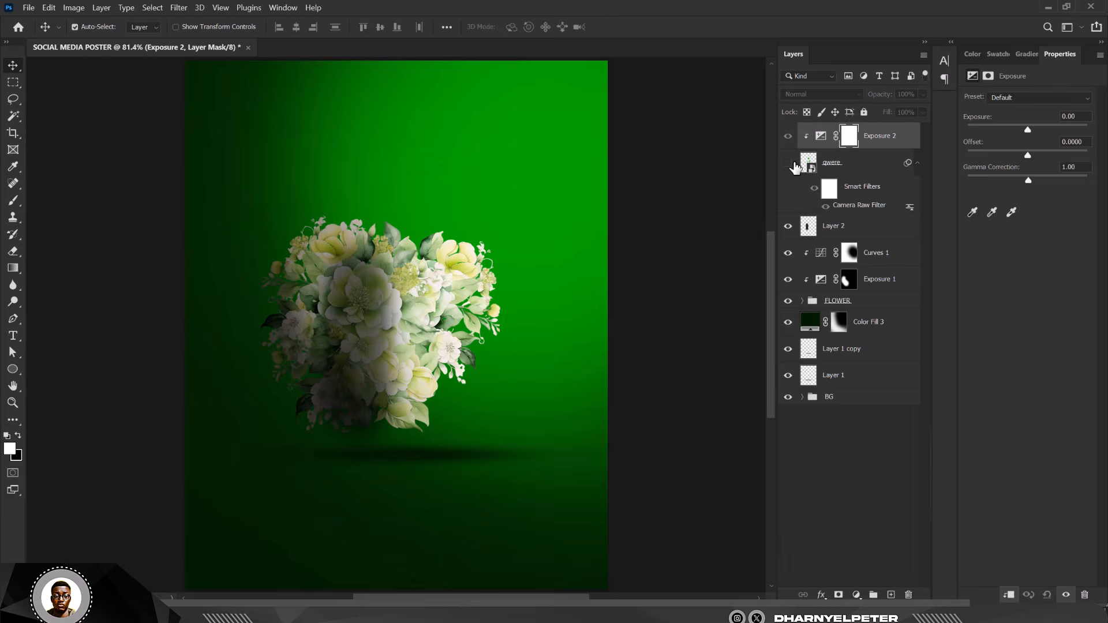
{"action": "left_click", "coordinate": [790, 164]}
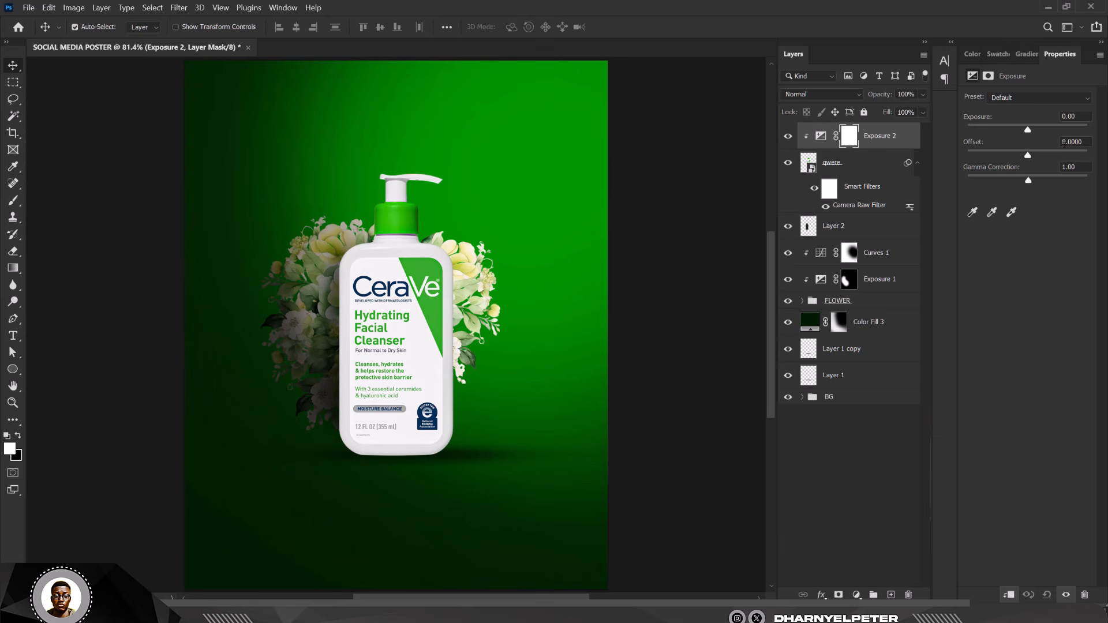
{"action": "left_click_drag", "start_coordinate": [1027, 131], "coordinate": [999, 130]}
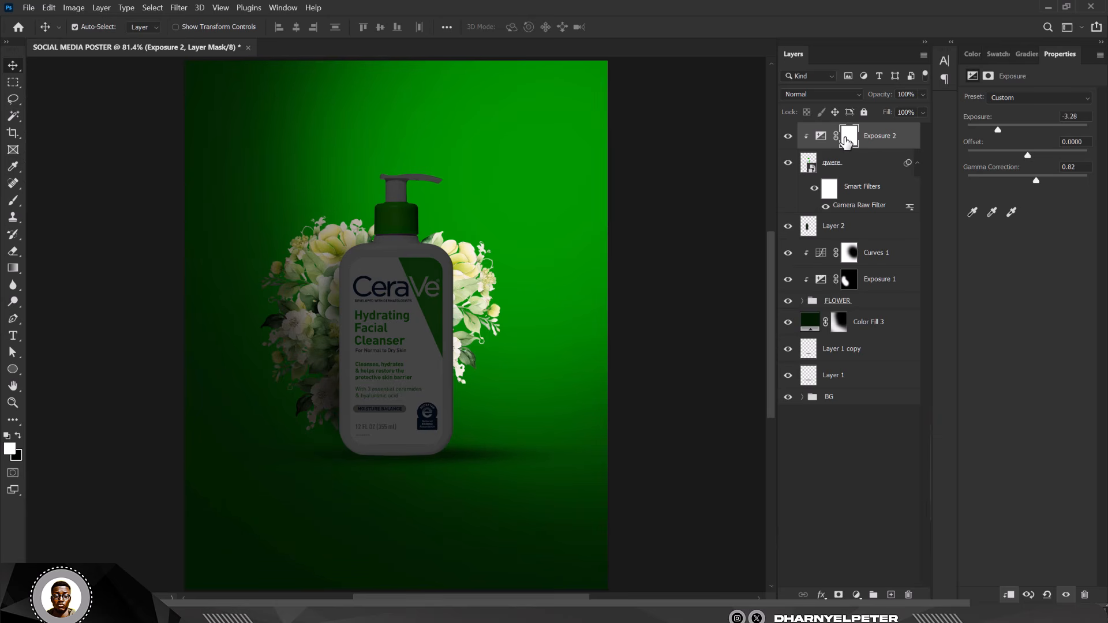
{"action": "left_click", "coordinate": [846, 140]}
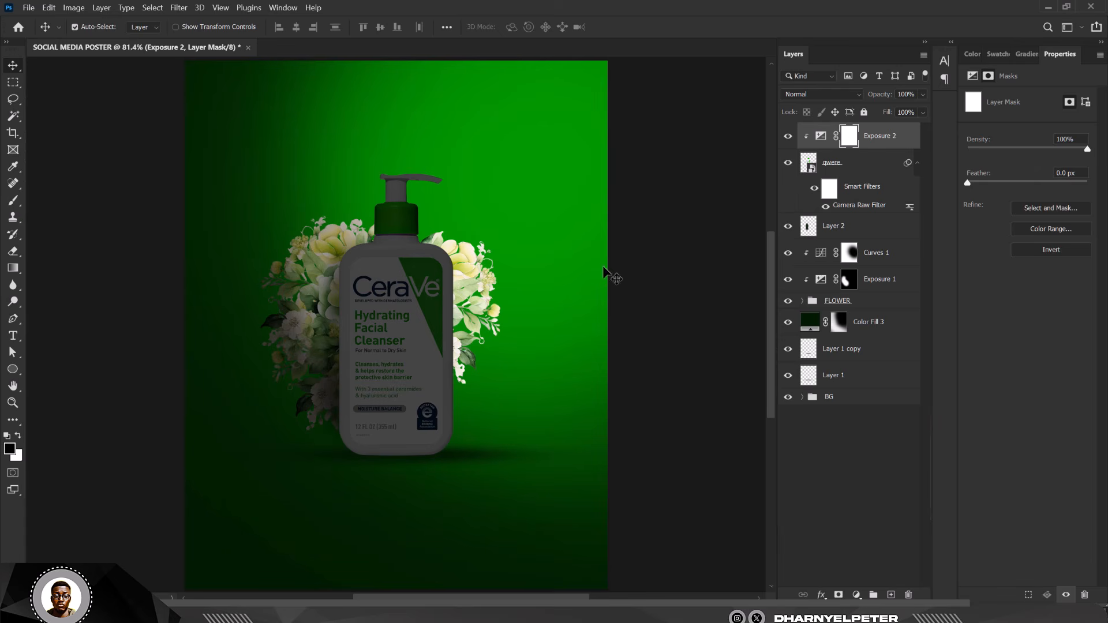
- Paint Exposure 2's mask to restore brightness on the bottle's upper right and lower-right edge
{"action": "key", "text": "b"}
{"action": "key", "text": "bracketright"}
{"action": "key", "text": "bracketright"}
{"action": "key", "text": "bracketright"}
{"action": "key", "text": "bracketright"}
{"action": "key", "text": "bracketright"}
{"action": "key", "text": "bracketright"}
{"action": "key", "text": "bracketright"}
{"action": "key", "text": "bracketright"}
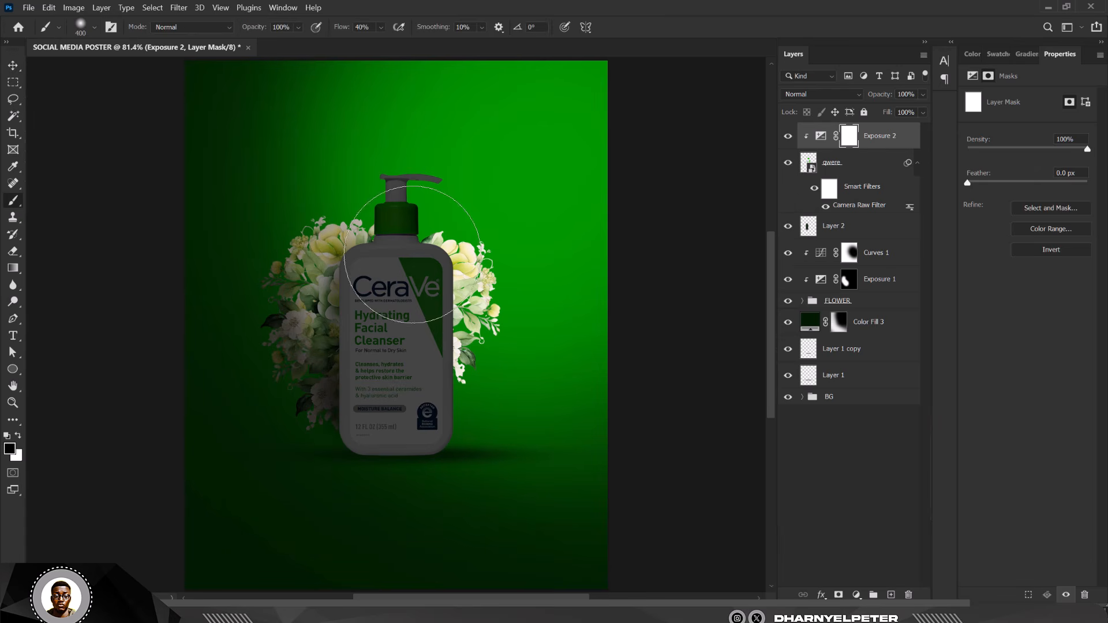
{"action": "mouse_move", "coordinate": [514, 261]}
{"action": "left_mouse_down"}
{"action": "mouse_move", "coordinate": [487, 201]}
{"action": "mouse_move", "coordinate": [522, 254]}
{"action": "mouse_move", "coordinate": [522, 220]}
{"action": "mouse_move", "coordinate": [506, 209]}
{"action": "mouse_move", "coordinate": [503, 173]}
{"action": "left_mouse_up"}
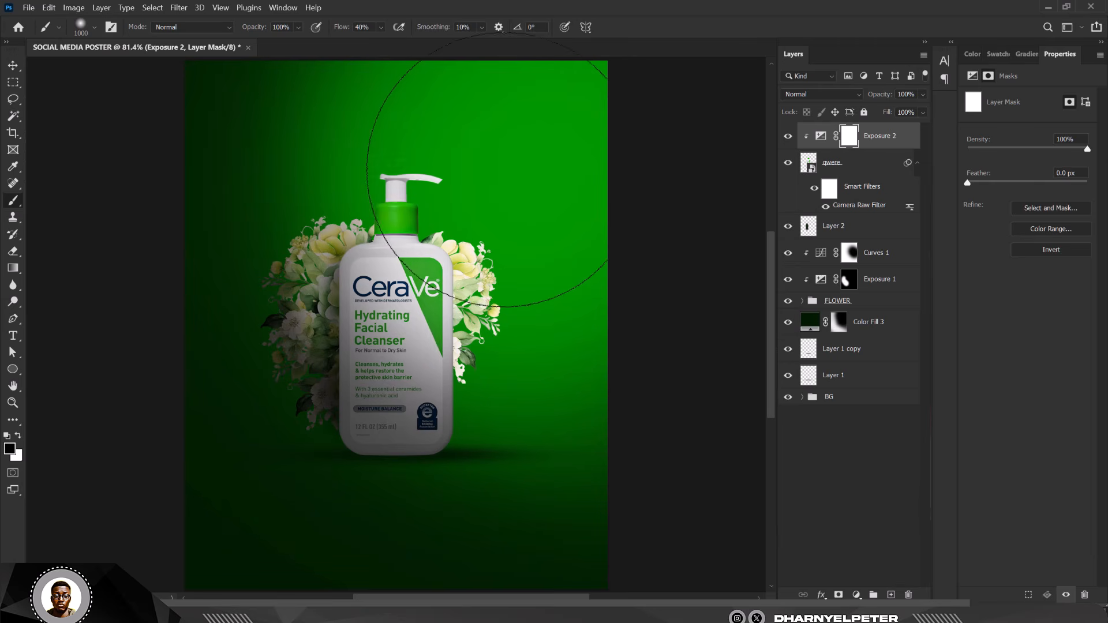
{"action": "key", "text": "bracketleft"}
{"action": "key", "text": "bracketleft"}
{"action": "key", "text": "bracketleft"}
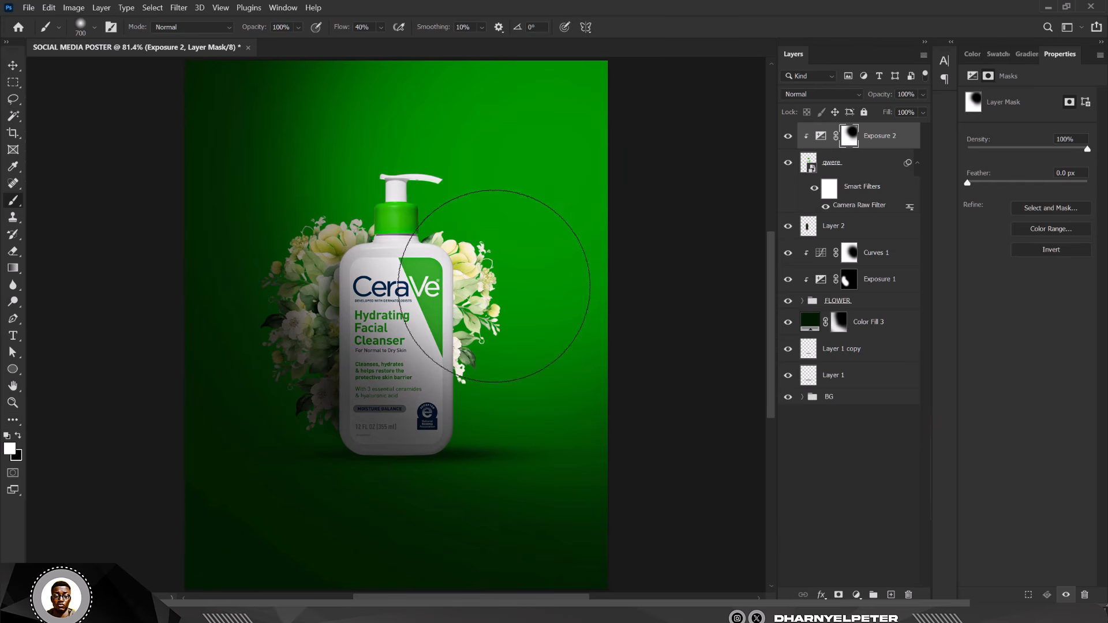
{"action": "key", "text": "x"}
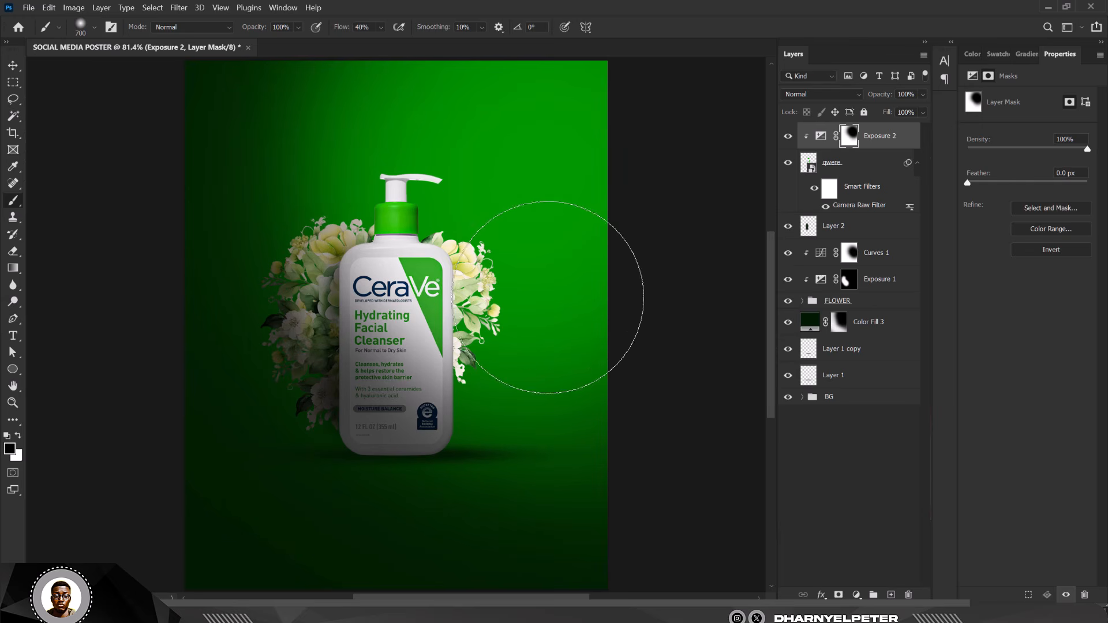
{"action": "key", "text": "bracketleft"}
{"action": "key", "text": "bracketleft"}
{"action": "key", "text": "bracketleft"}
{"action": "key", "text": "bracketleft"}
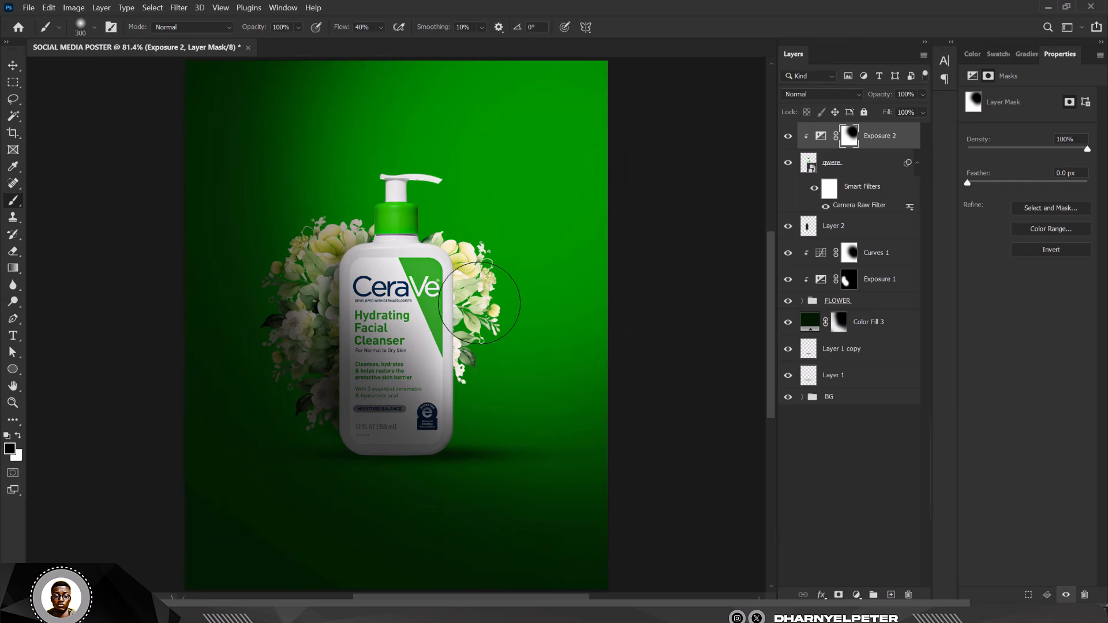
{"action": "left_click_drag", "start_coordinate": [480, 303], "coordinate": [481, 283]}
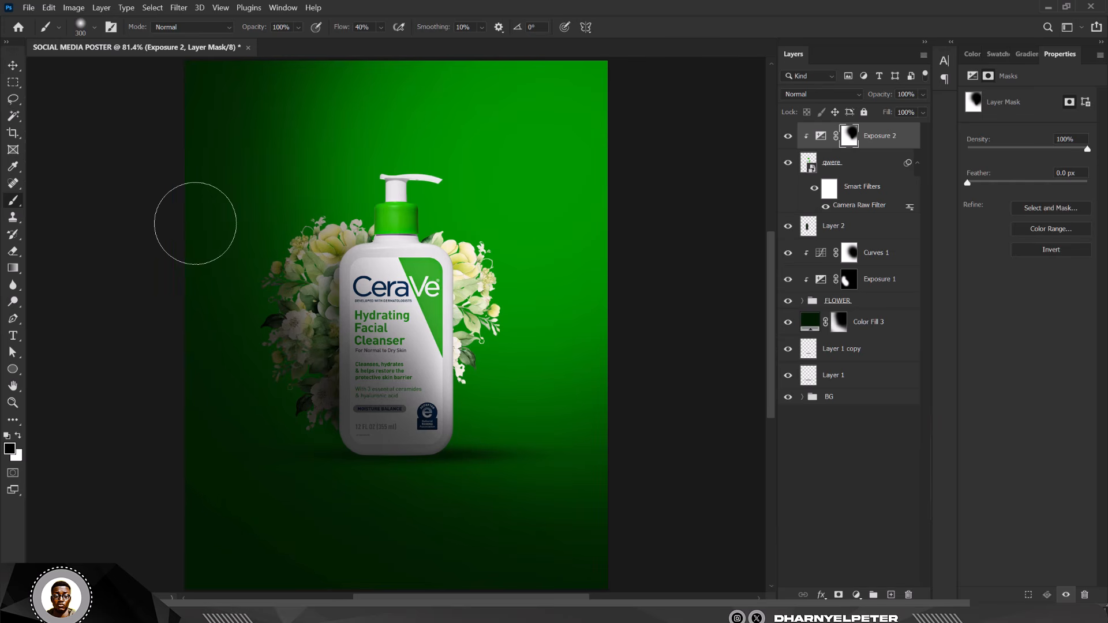
{"action": "key", "text": "v"}
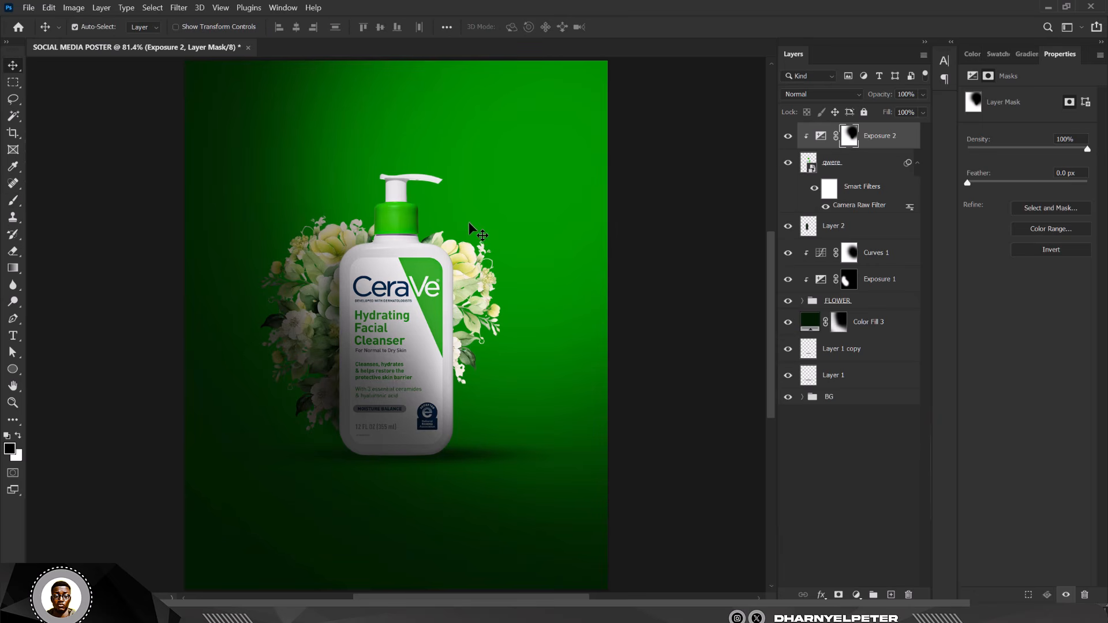
{"action": "scroll", "coordinate": [468, 223], "scroll_direction": "down", "scroll_amount": 1, "text": "alt"}
{"action": "scroll", "coordinate": [469, 222], "scroll_direction": "down", "scroll_amount": 1}
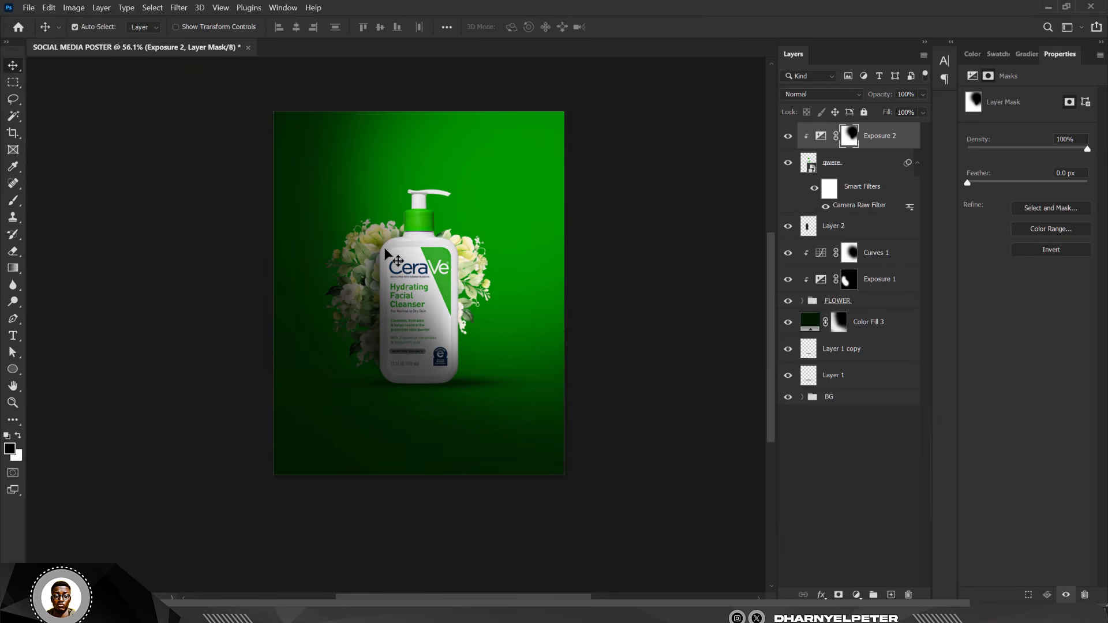
{"action": "key", "text": "ctrl+0"}
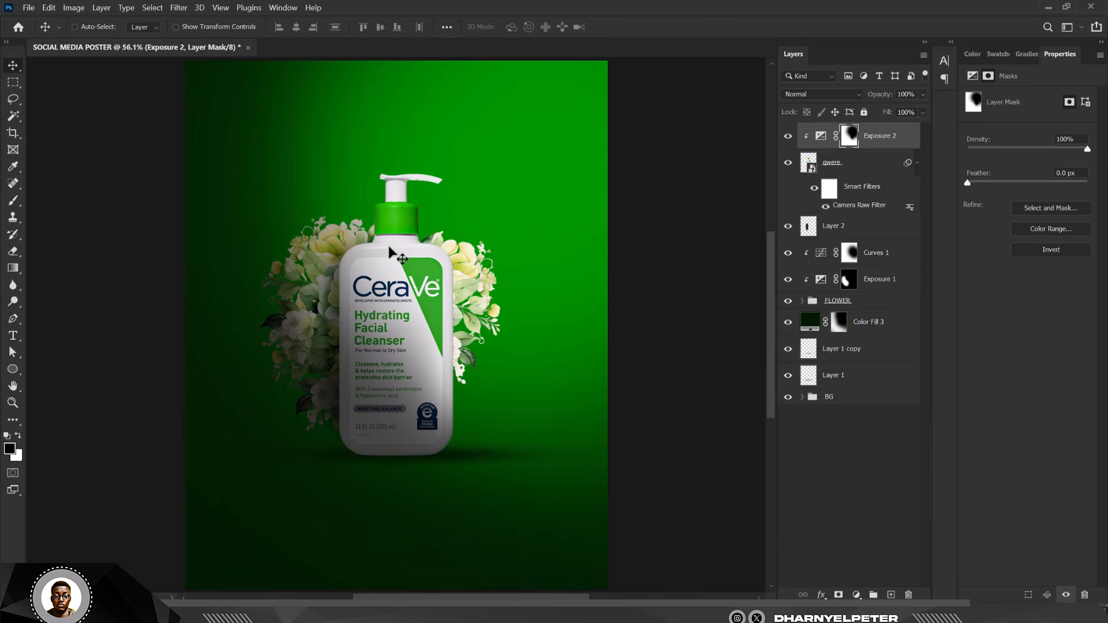
{"action": "left_click", "coordinate": [668, 173]}
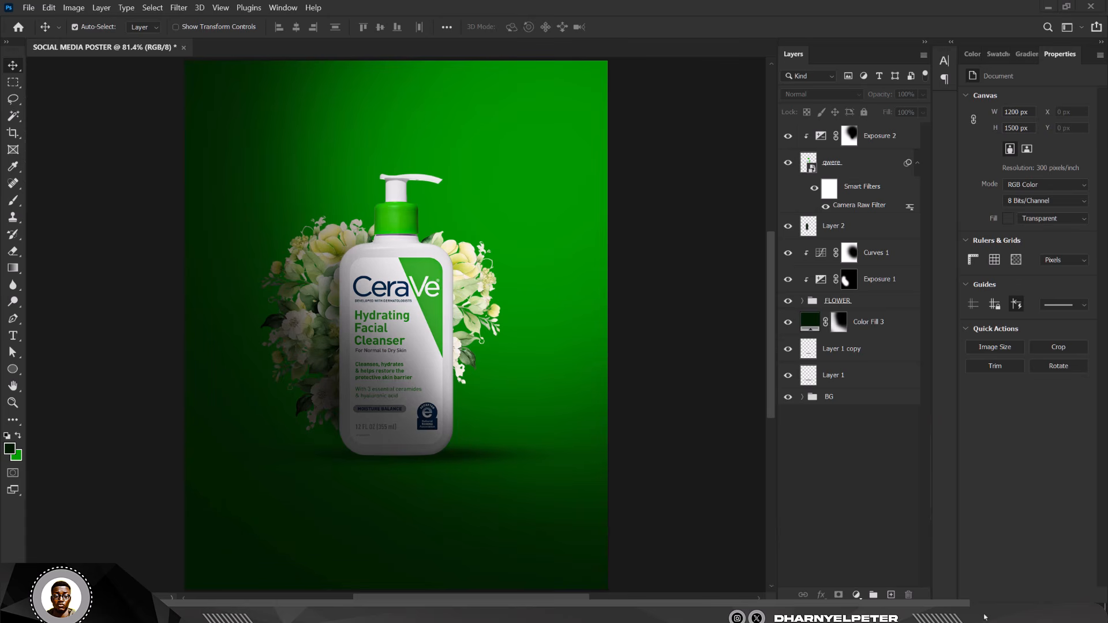
{"action": "left_click", "coordinate": [982, 617]}
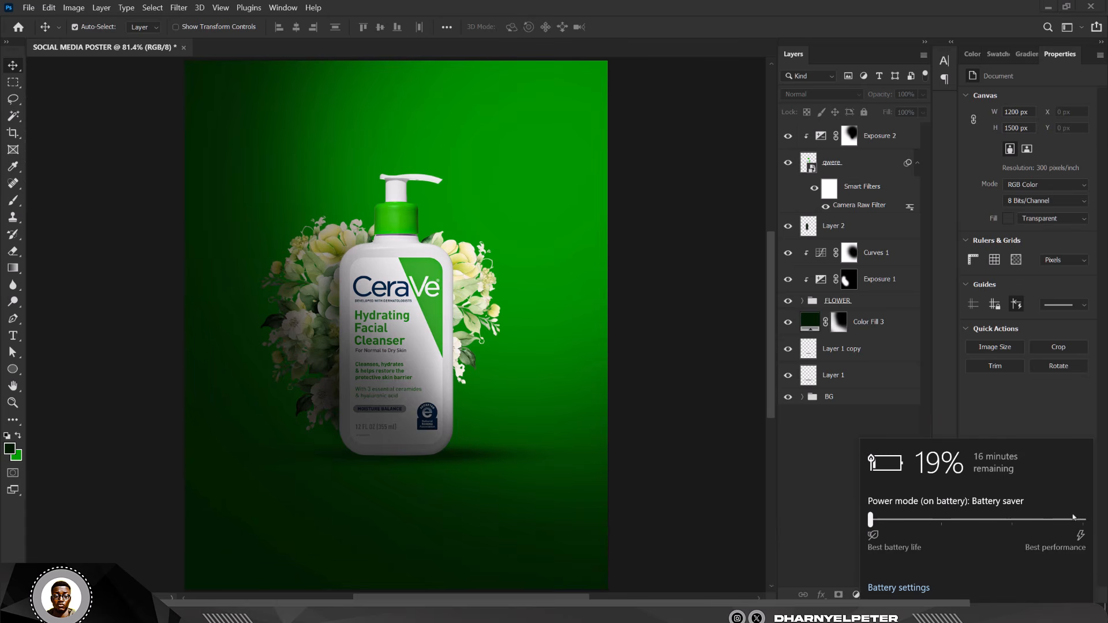
{"action": "left_click", "coordinate": [1078, 522]}
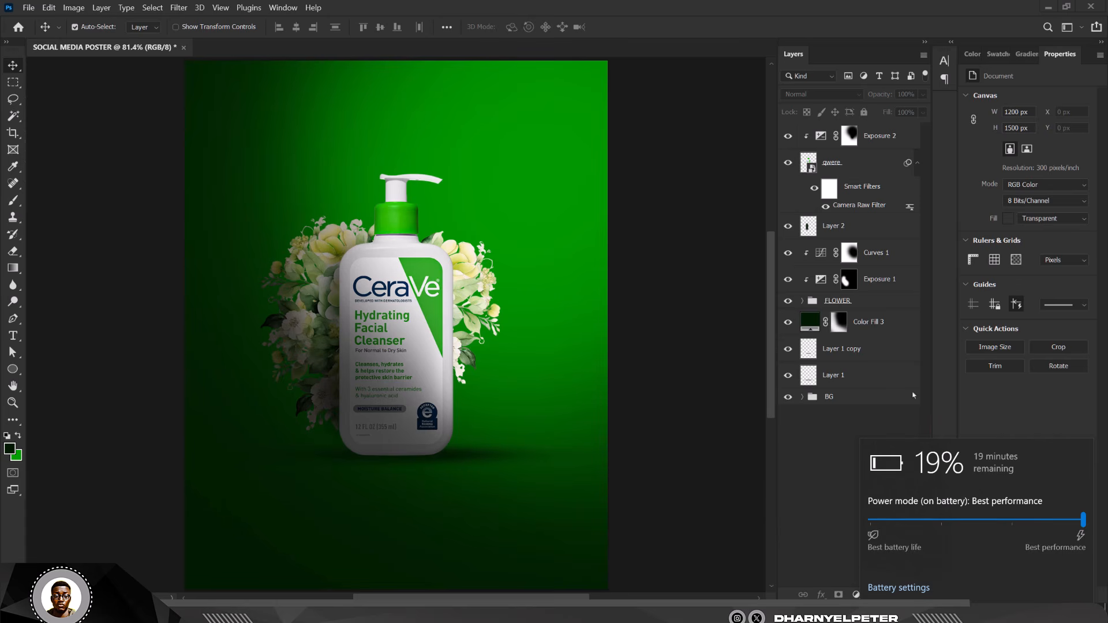
{"action": "left_click", "coordinate": [805, 456]}
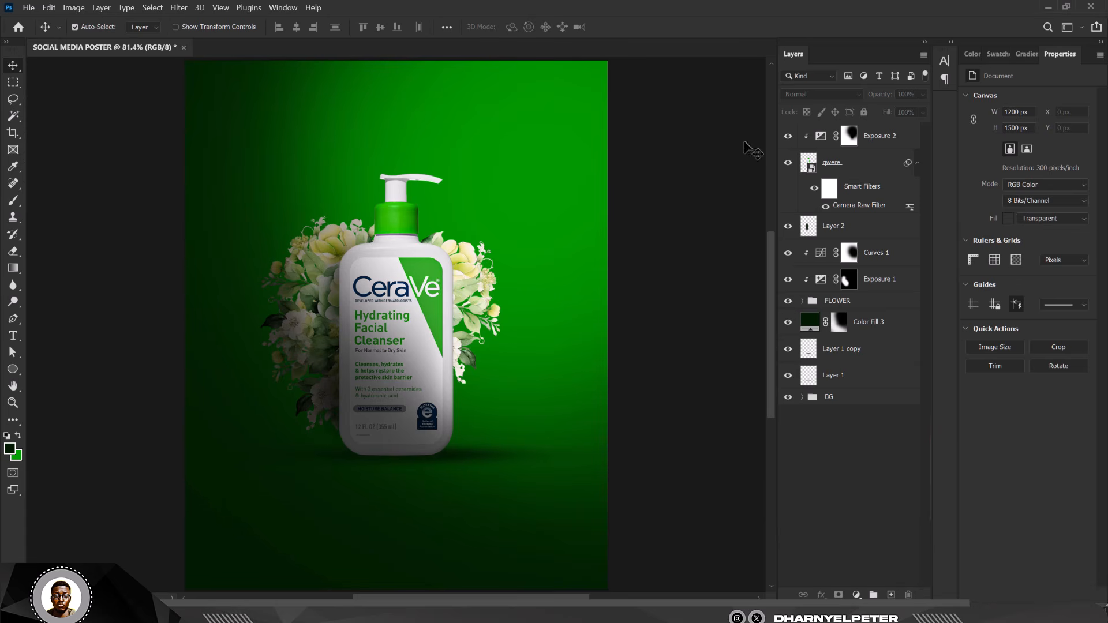
{"action": "left_click", "coordinate": [843, 139]}
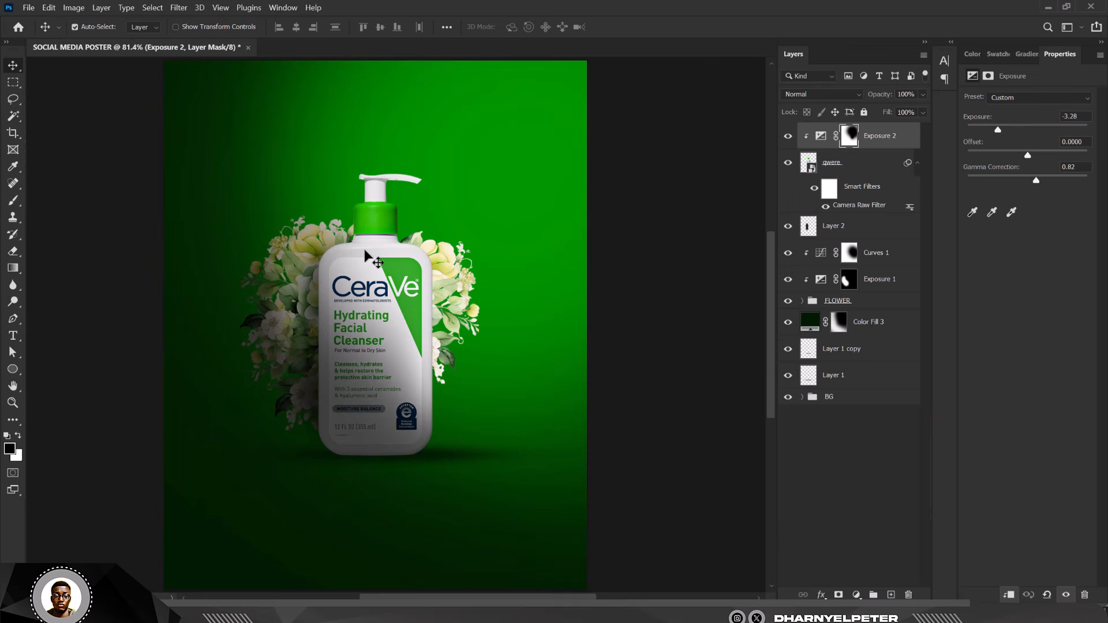
{"action": "scroll", "coordinate": [453, 245], "scroll_direction": "down", "scroll_amount": 4}
{"action": "scroll", "coordinate": [387, 240], "scroll_direction": "up", "scroll_amount": 2}
{"action": "scroll", "coordinate": [434, 215], "scroll_direction": "up", "scroll_amount": 1}
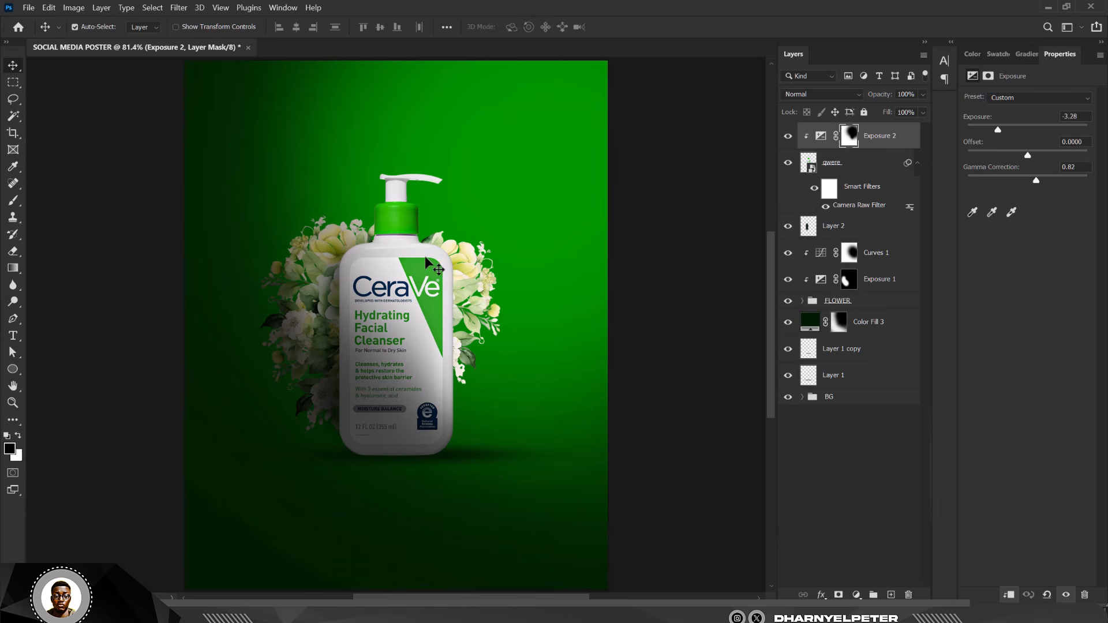
{"action": "scroll", "coordinate": [421, 258], "scroll_direction": "down", "scroll_amount": 1}
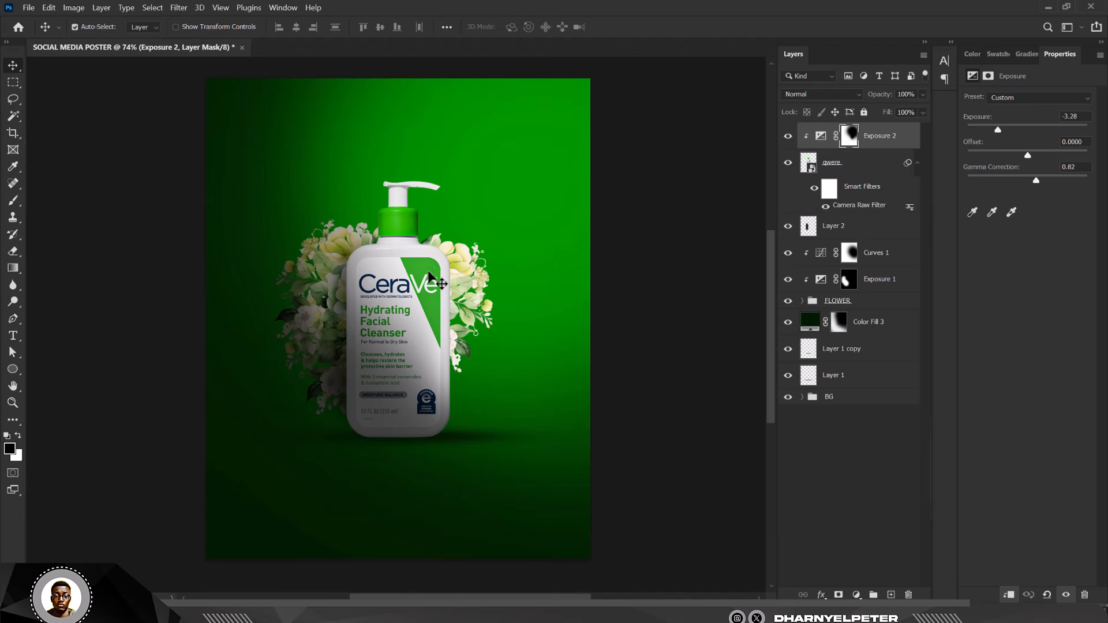
{"action": "scroll", "coordinate": [432, 261], "scroll_direction": "down", "scroll_amount": 1}
{"action": "scroll", "coordinate": [434, 262], "scroll_direction": "up", "scroll_amount": 2}
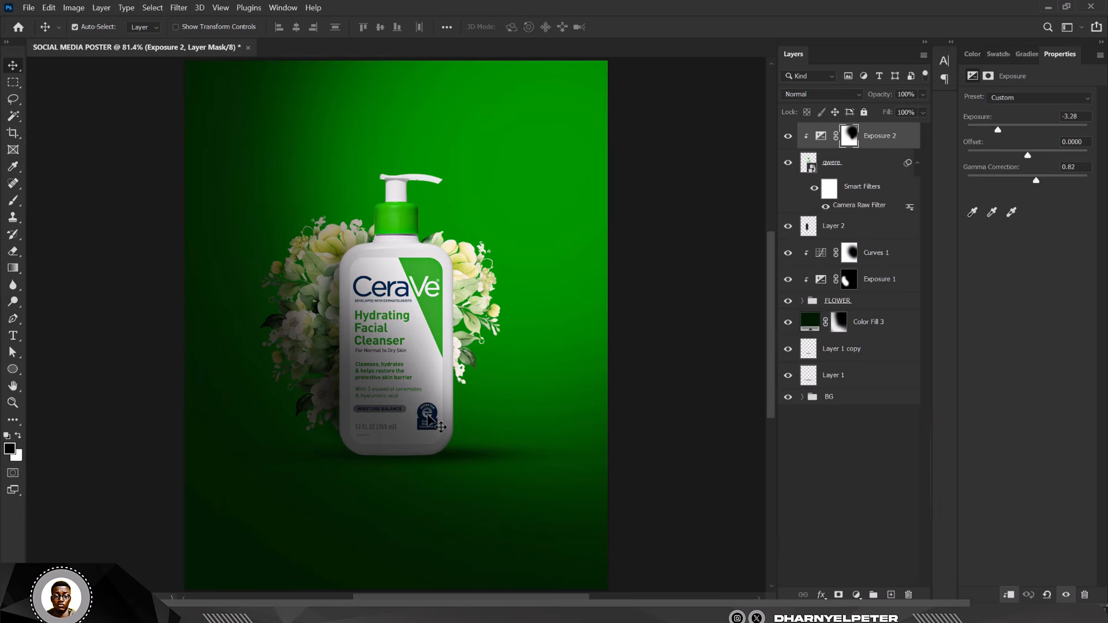
- Change Color Fill 1 in the BG group from dark green to pure black #000000
{"action": "left_click", "coordinate": [802, 397]}
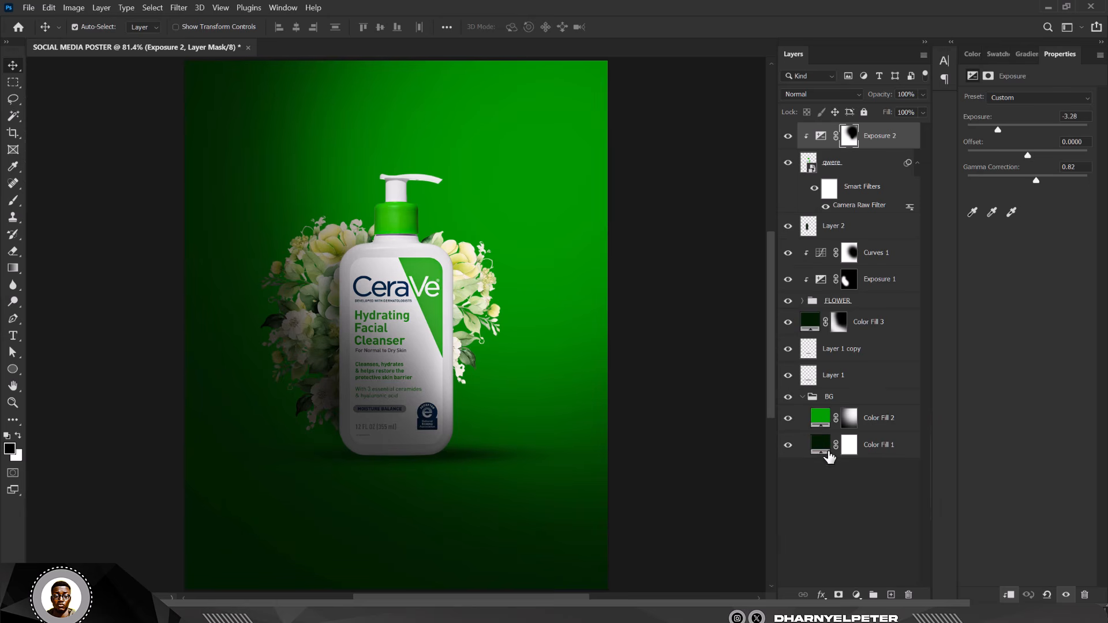
{"action": "double_click", "coordinate": [821, 445]}
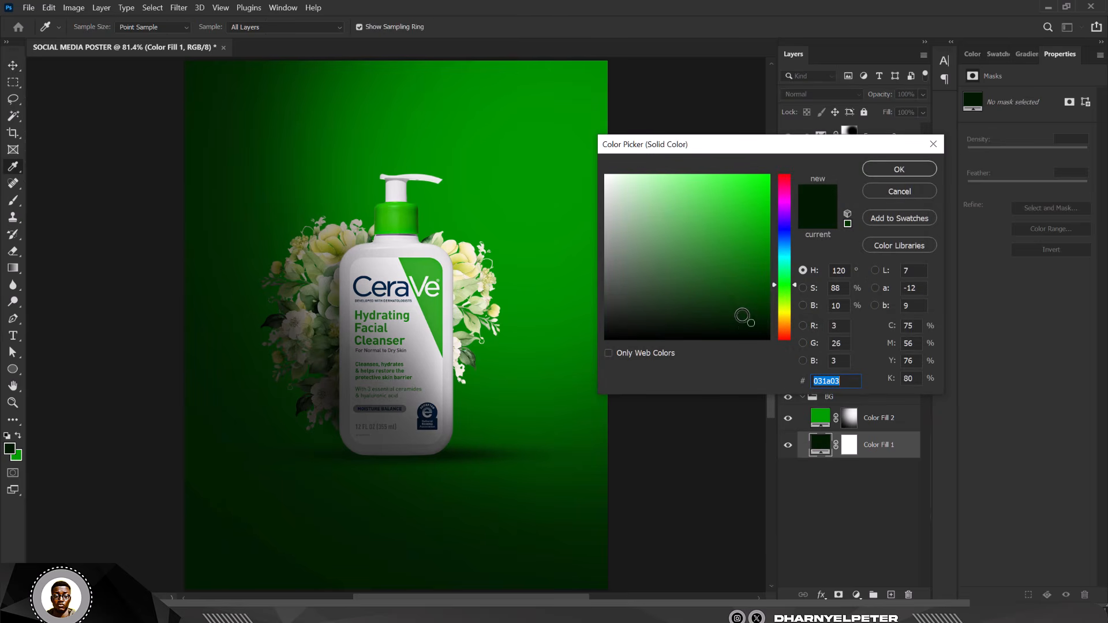
{"action": "left_click_drag", "start_coordinate": [757, 329], "coordinate": [767, 341]}
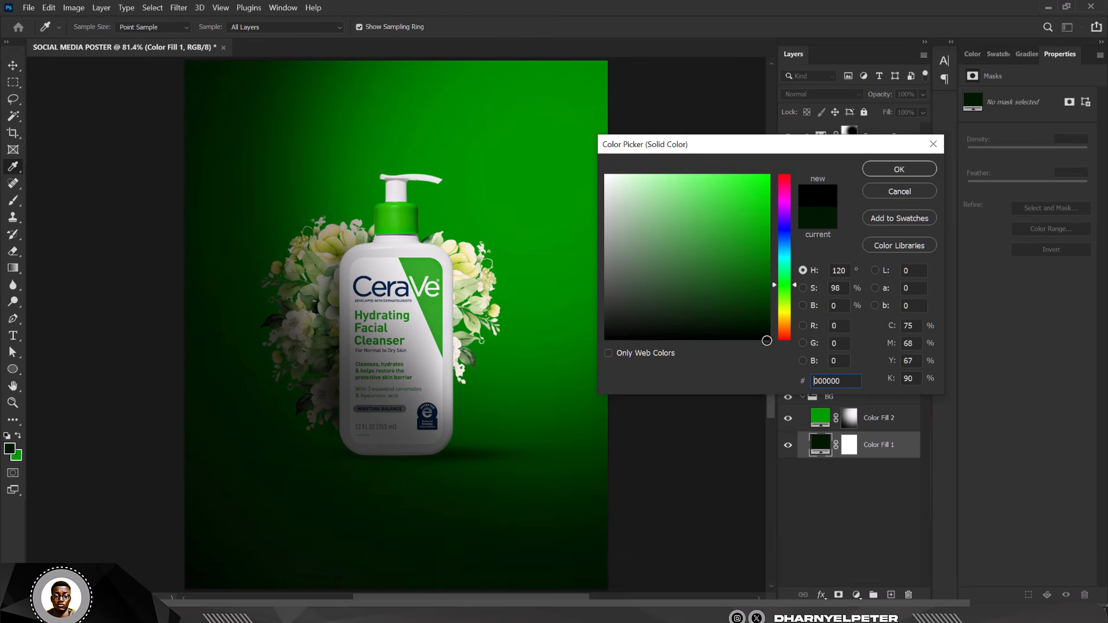
{"action": "left_click", "coordinate": [898, 169]}
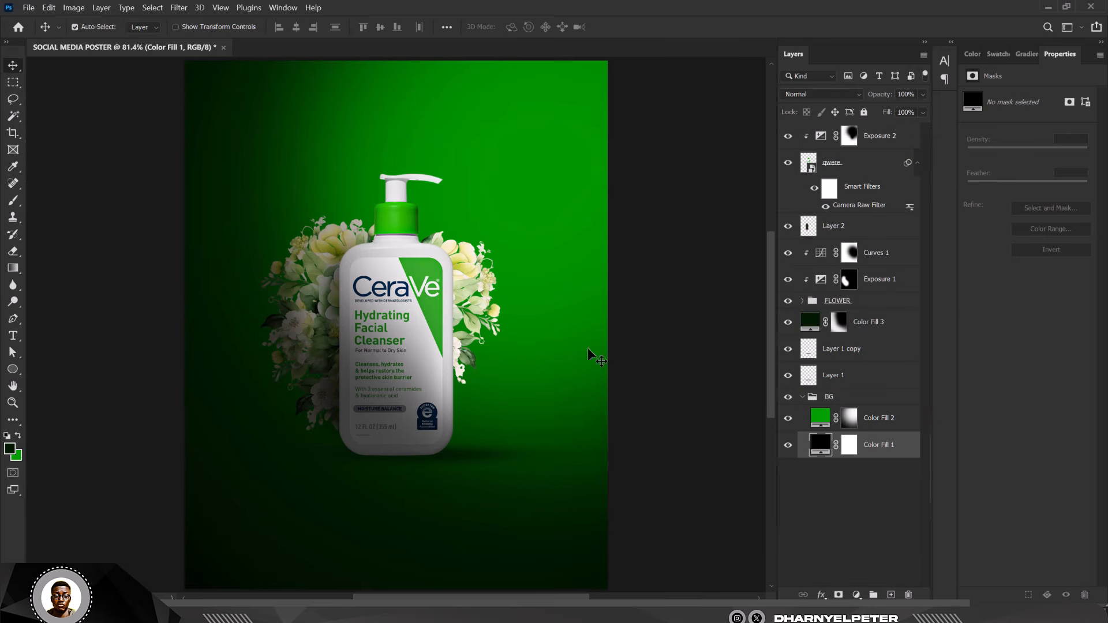
{"action": "left_click", "coordinate": [802, 398]}
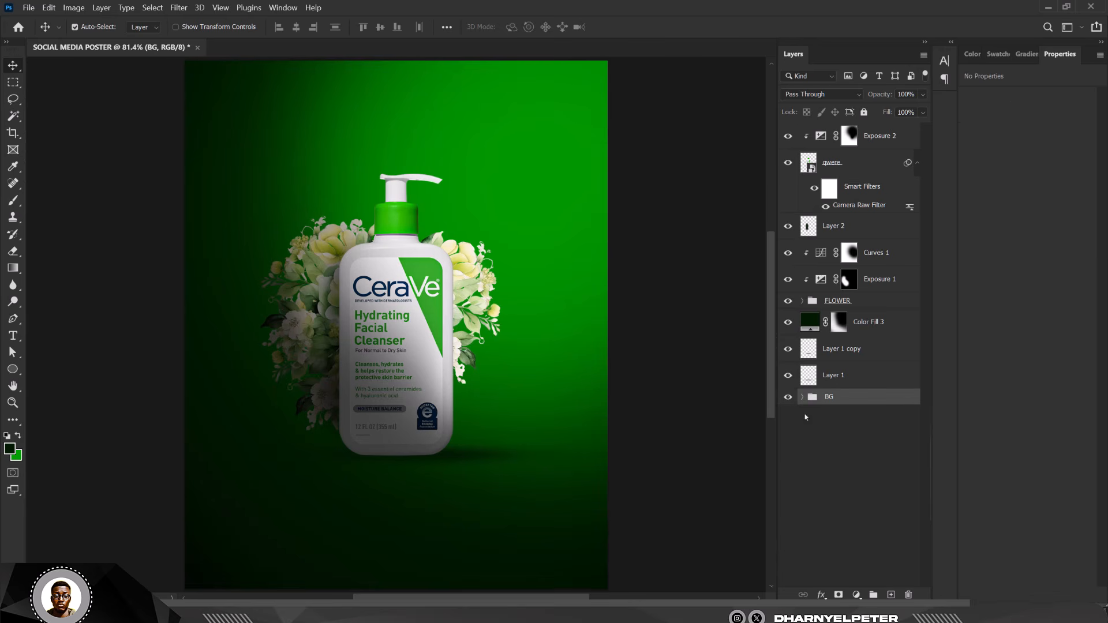
{"action": "scroll", "coordinate": [500, 223], "scroll_direction": "down", "scroll_amount": 2}
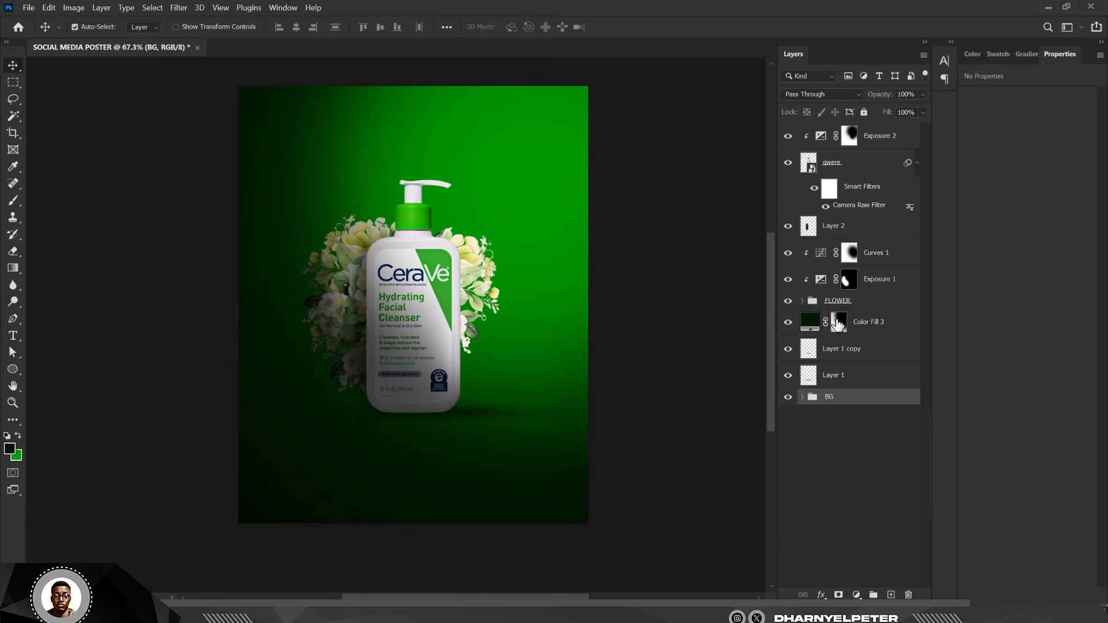
- Group Layer 2, qwere and Exposure 2 into a group named PLASTIC, then target Color Fill 3
{"action": "left_click", "coordinate": [870, 230]}
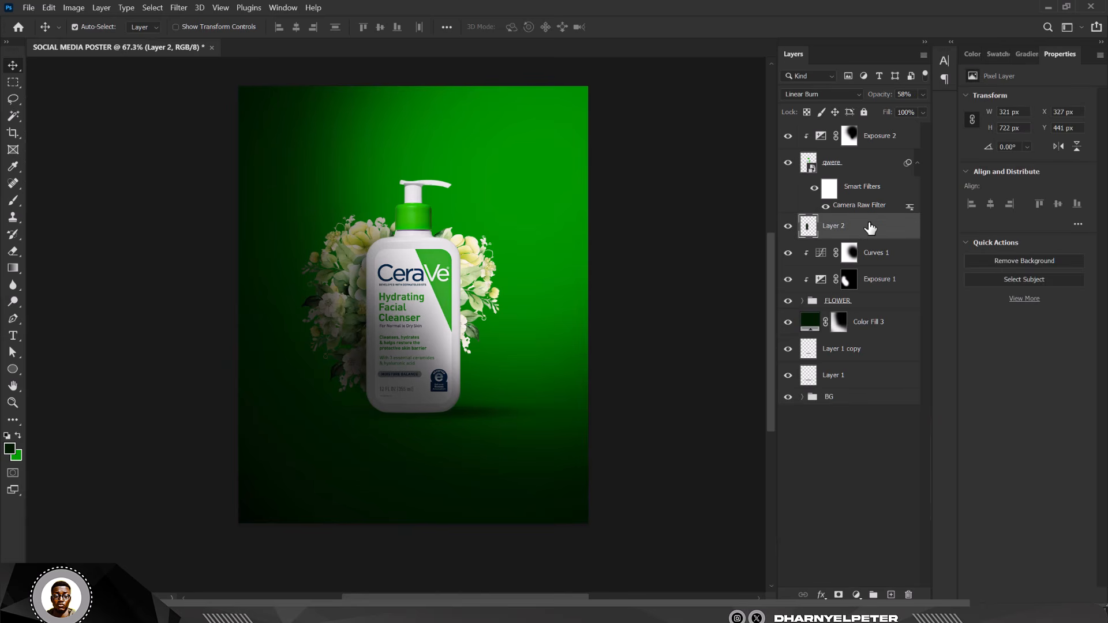
{"action": "left_click", "coordinate": [882, 143], "text": "shift"}
{"action": "key", "text": "ctrl+g"}
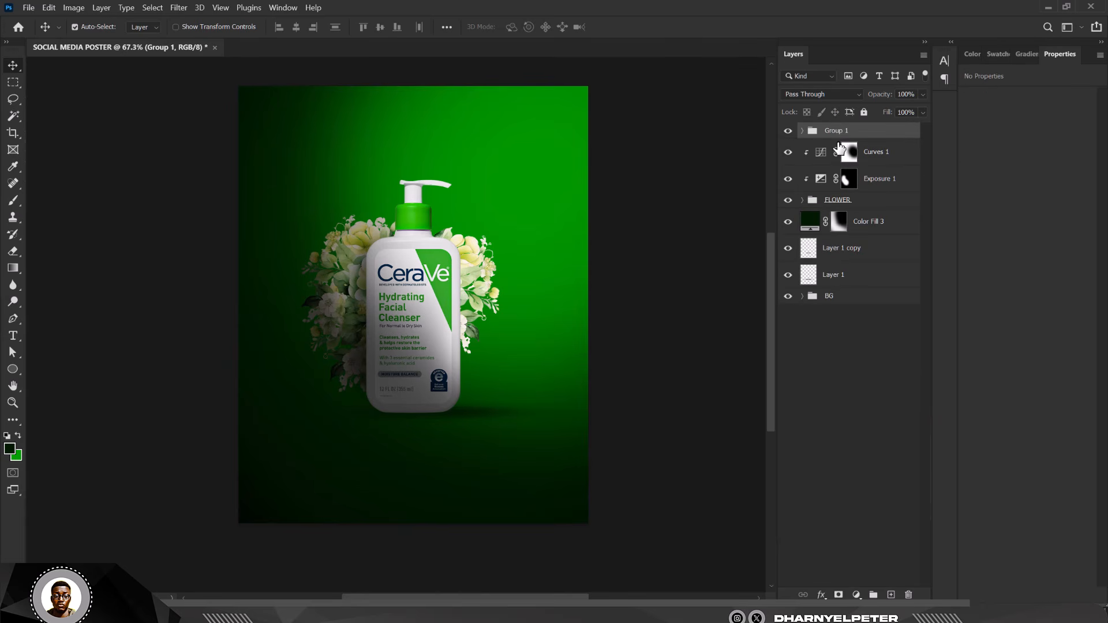
{"action": "double_click", "coordinate": [836, 131]}
{"action": "key", "text": "Return"}
{"action": "left_click", "coordinate": [889, 160]}
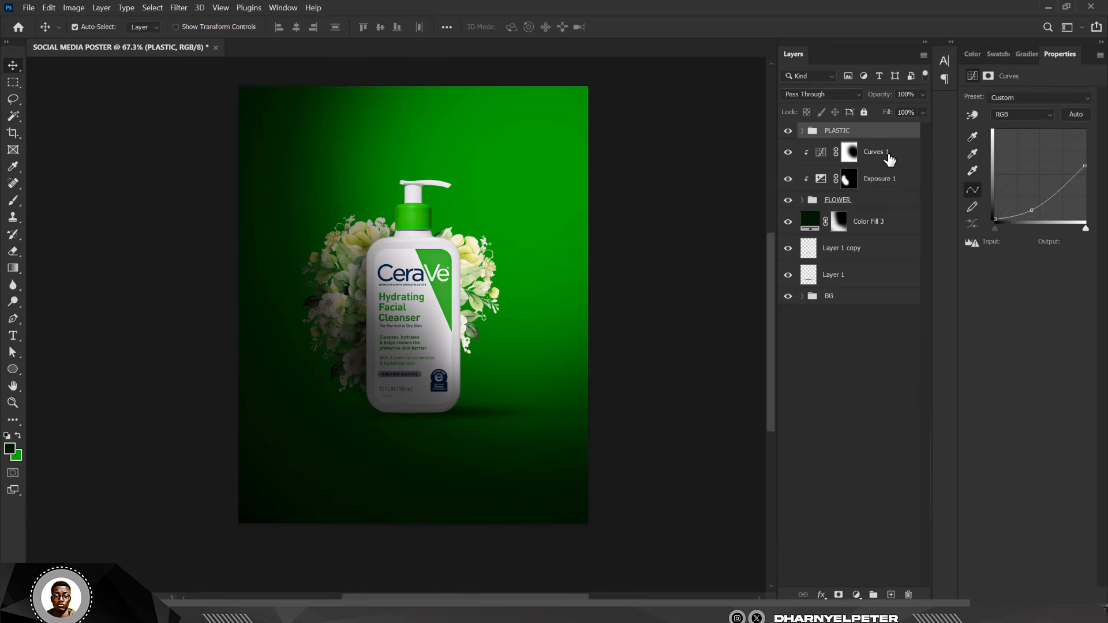
{"action": "left_click", "coordinate": [868, 224]}
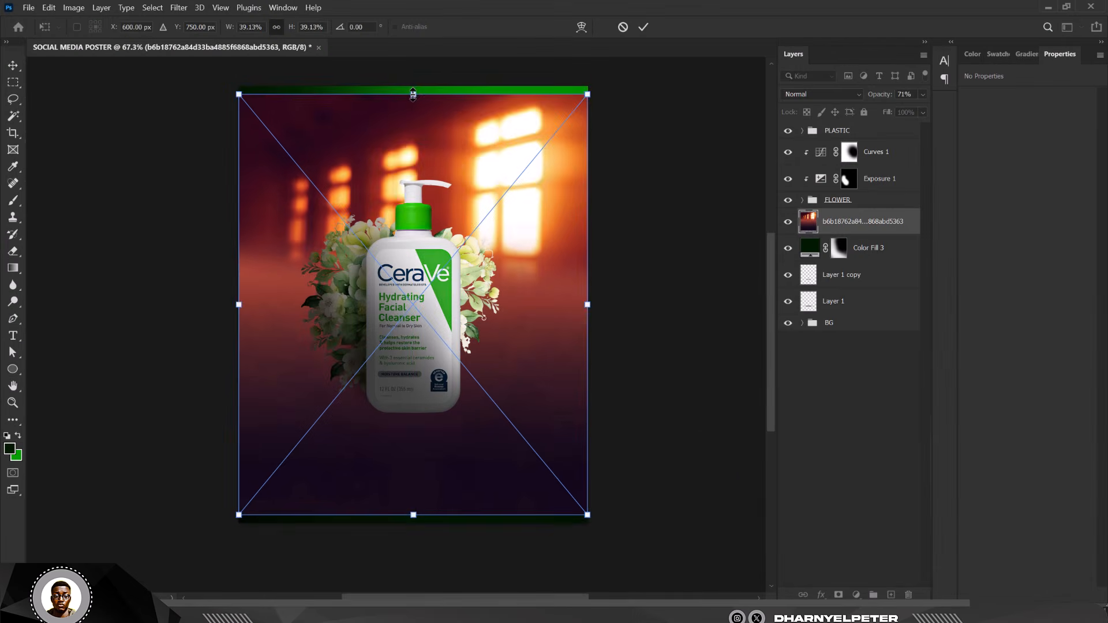
- Resize the placed window-light image slightly and commit it above Color Fill 3
{"action": "left_click_drag", "start_coordinate": [413, 94], "coordinate": [413, 78]}
{"action": "scroll", "coordinate": [415, 75], "scroll_direction": "down", "scroll_amount": 3}
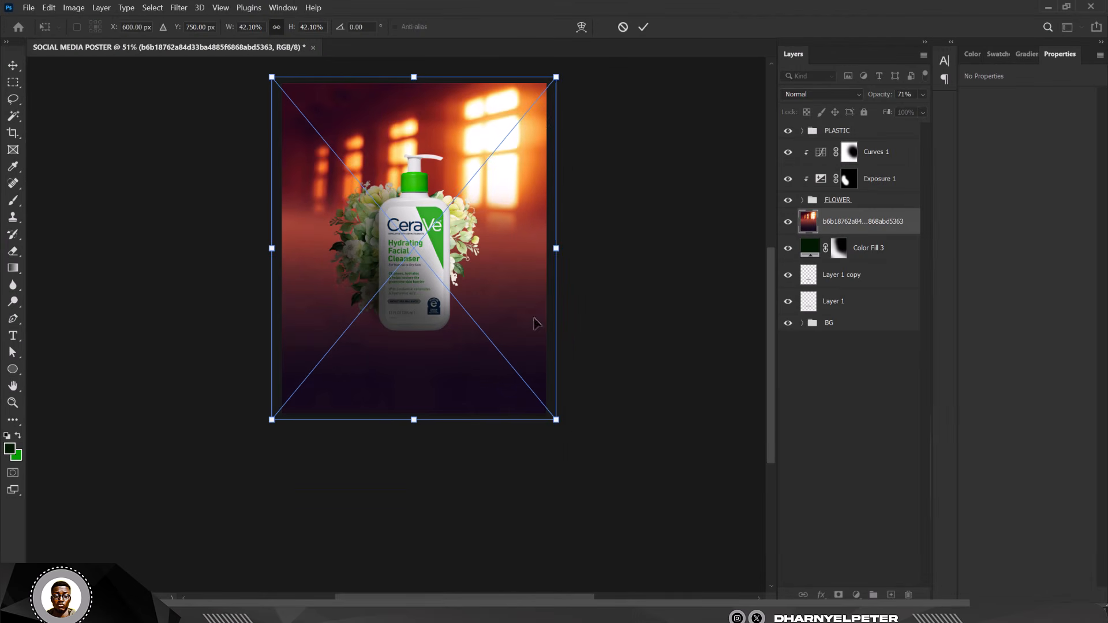
{"action": "left_click_drag", "start_coordinate": [557, 421], "coordinate": [552, 416]}
{"action": "scroll", "coordinate": [447, 301], "scroll_direction": "up", "scroll_amount": 2}
{"action": "key", "text": "Return"}
{"action": "scroll", "coordinate": [474, 311], "scroll_direction": "down", "scroll_amount": 2}
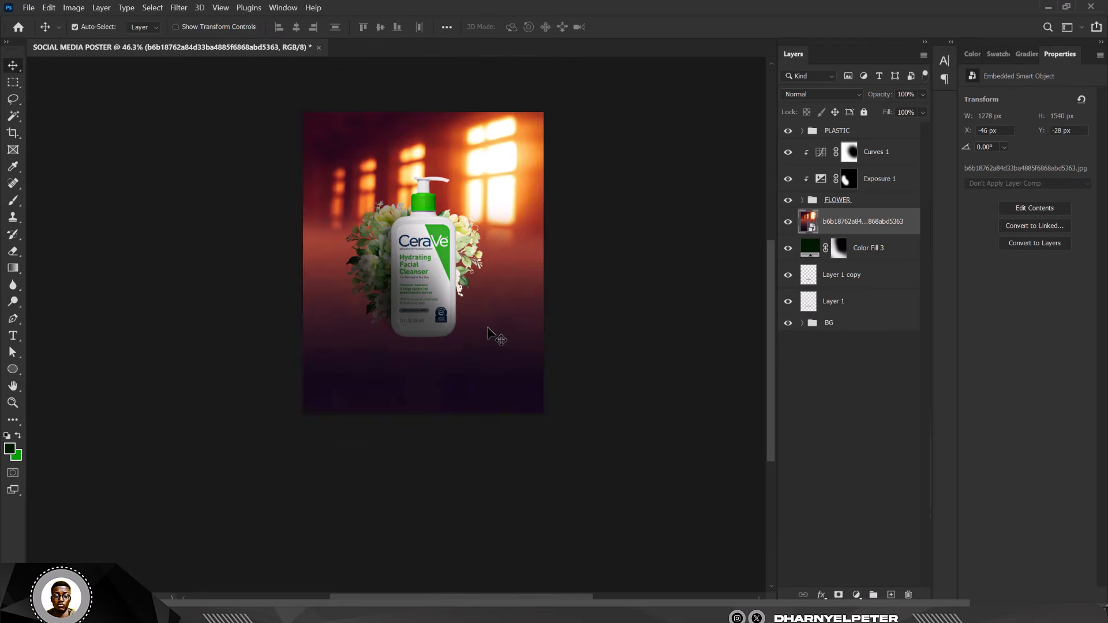
{"action": "scroll", "coordinate": [491, 289], "scroll_direction": "up", "scroll_amount": 1}
- Add a layer mask and paint it black with a 600 px brush to hide the left and top
{"action": "left_click", "coordinate": [838, 594]}
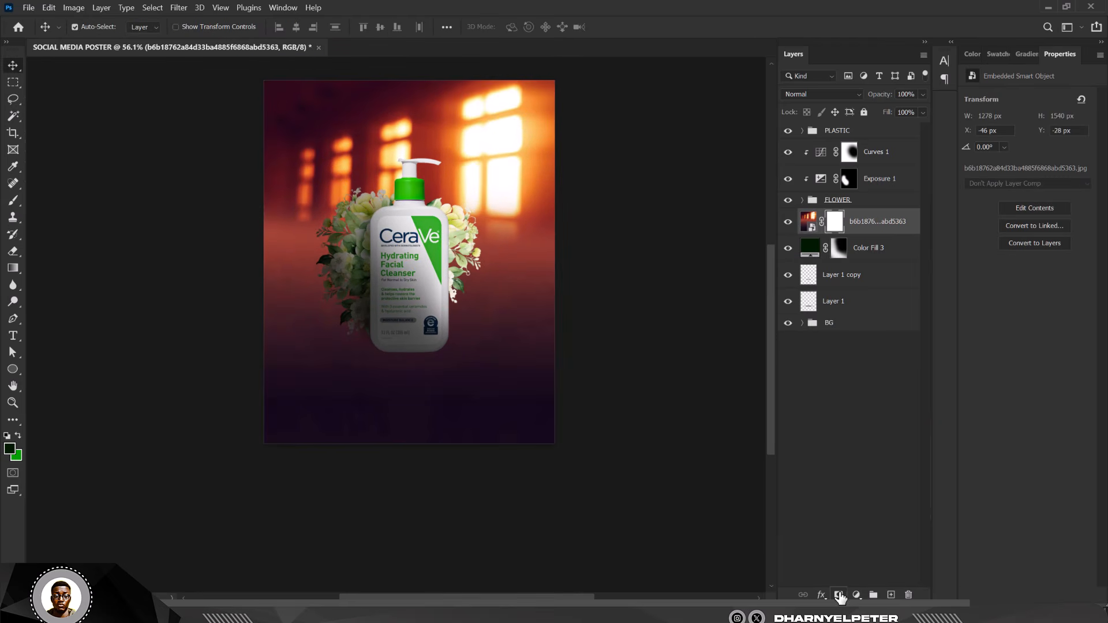
{"action": "key", "text": "b"}
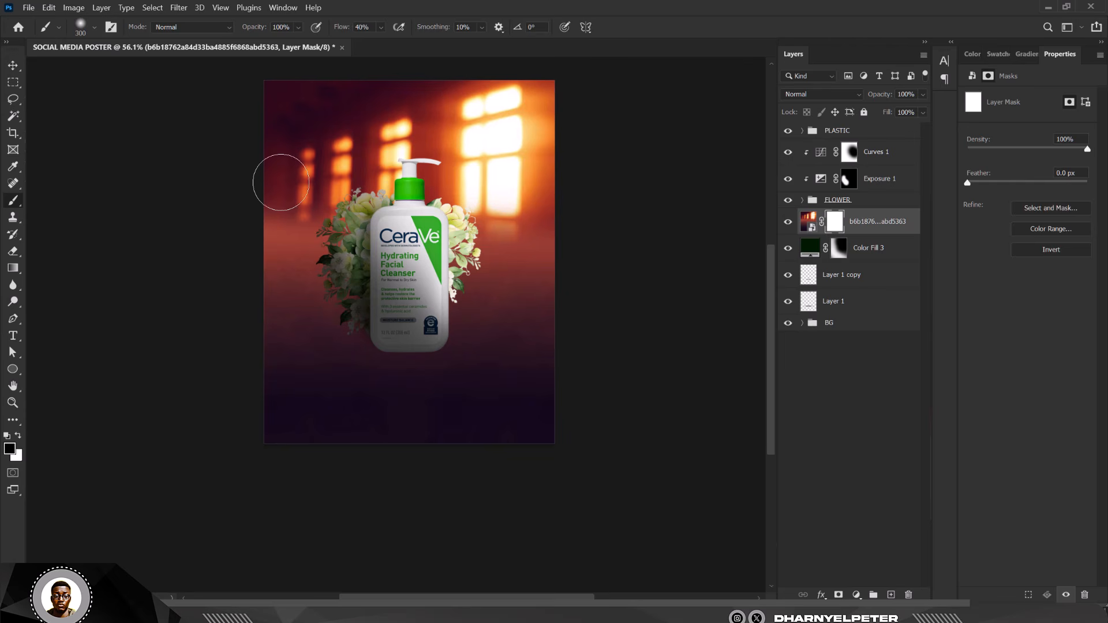
{"action": "key", "text": "bracketright"}
{"action": "key", "text": "bracketright"}
{"action": "key", "text": "bracketright"}
{"action": "mouse_move", "coordinate": [274, 79]}
{"action": "left_mouse_down"}
{"action": "mouse_move", "coordinate": [297, 99]}
{"action": "mouse_move", "coordinate": [408, 45]}
{"action": "mouse_move", "coordinate": [297, 482]}
{"action": "mouse_move", "coordinate": [340, 378]}
{"action": "mouse_move", "coordinate": [279, 438]}
{"action": "mouse_move", "coordinate": [527, 427]}
{"action": "left_mouse_up"}
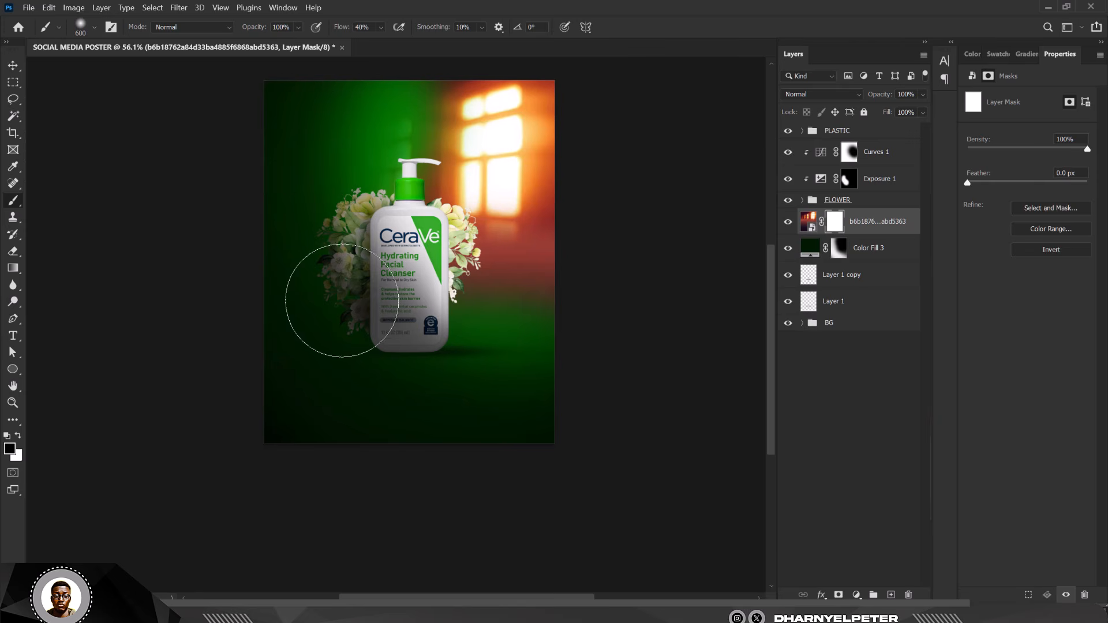
- Move the window image down about 130 px and scale it to roughly 160%
{"action": "key", "text": "v"}
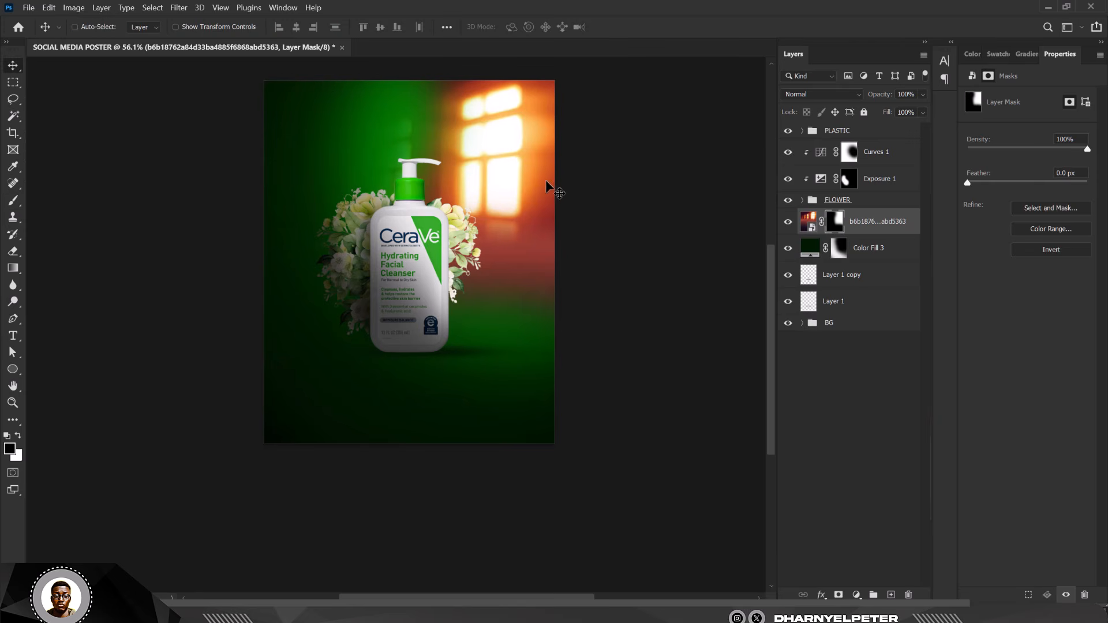
{"action": "key", "text": "ctrl+t"}
{"action": "left_click_drag", "start_coordinate": [541, 233], "coordinate": [561, 318]}
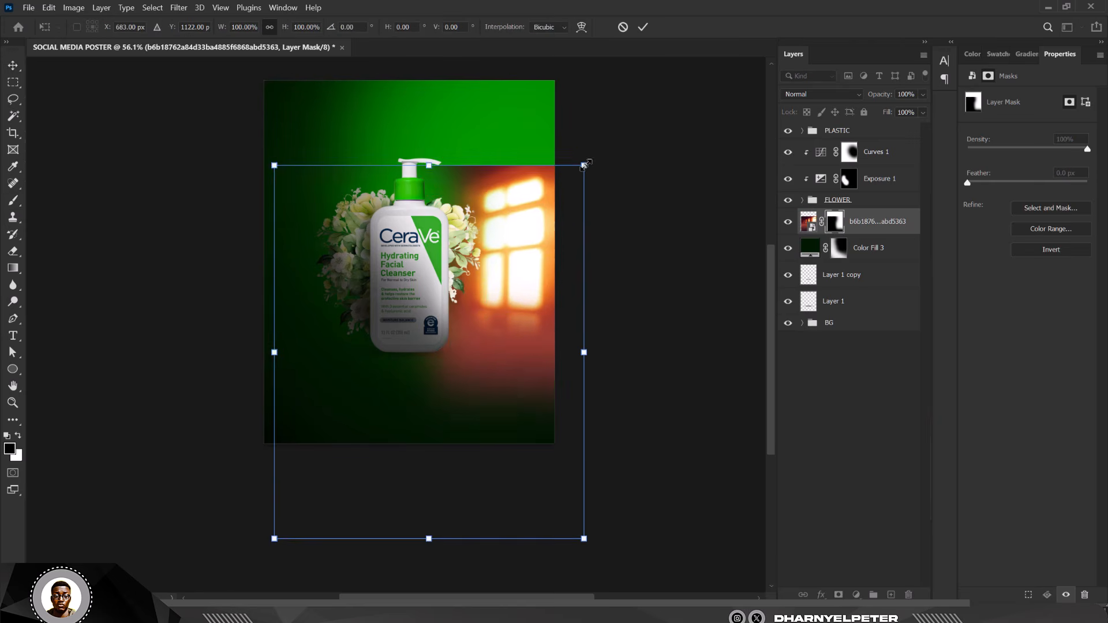
{"action": "left_click_drag", "start_coordinate": [585, 165], "coordinate": [651, 39]}
{"action": "left_click_drag", "start_coordinate": [576, 215], "coordinate": [549, 233]}
{"action": "key", "text": "Return"}
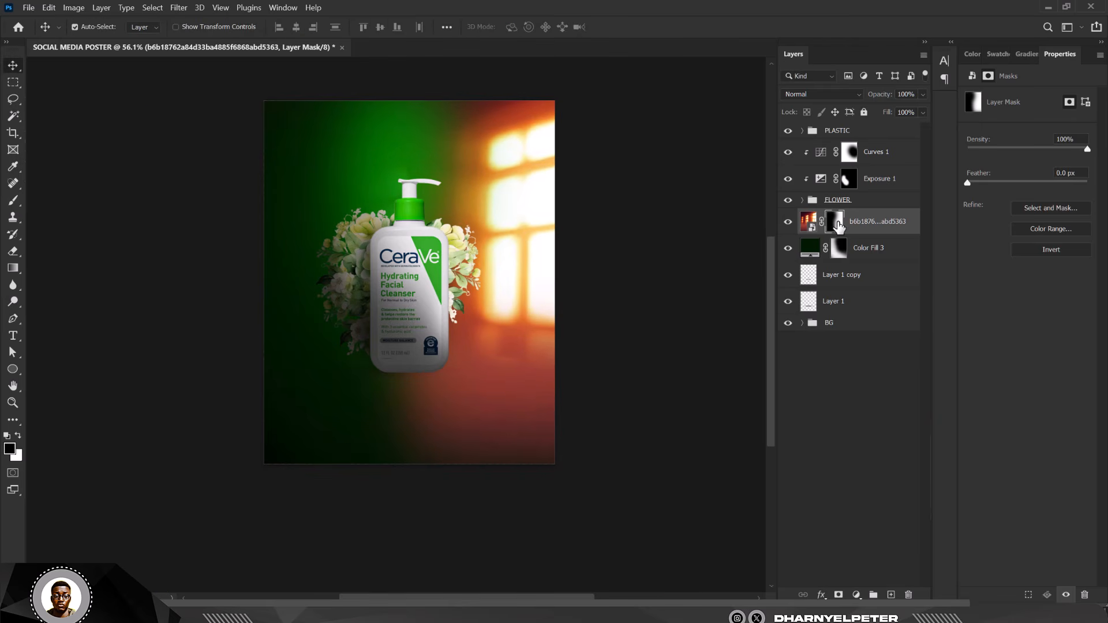
- Paint the mask to remove the orange glow in the lower right and along the window's edges
{"action": "key", "text": "b"}
{"action": "mouse_move", "coordinate": [277, 431]}
{"action": "left_mouse_down"}
{"action": "mouse_move", "coordinate": [421, 428]}
{"action": "mouse_move", "coordinate": [448, 408]}
{"action": "mouse_move", "coordinate": [529, 482]}
{"action": "mouse_move", "coordinate": [512, 537]}
{"action": "left_mouse_up"}
{"action": "mouse_move", "coordinate": [420, 311]}
{"action": "left_mouse_down"}
{"action": "mouse_move", "coordinate": [438, 67]}
{"action": "mouse_move", "coordinate": [279, 105]}
{"action": "mouse_move", "coordinate": [717, 87]}
{"action": "left_mouse_up"}
{"action": "left_click", "coordinate": [12, 65]}
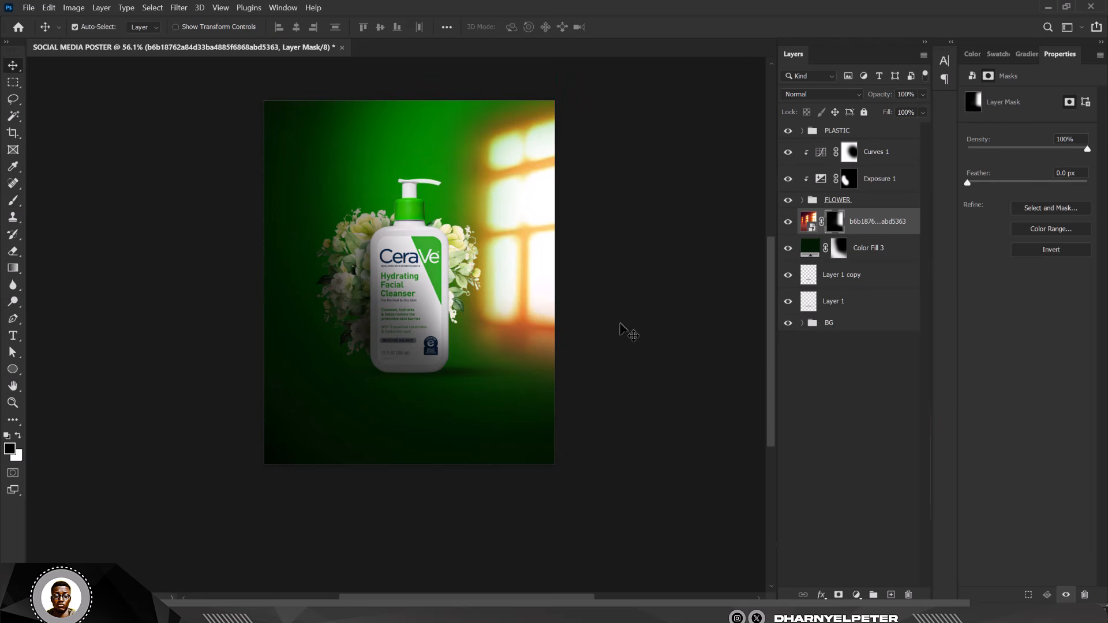
{"action": "scroll", "coordinate": [450, 222], "scroll_direction": "up", "scroll_amount": 2}
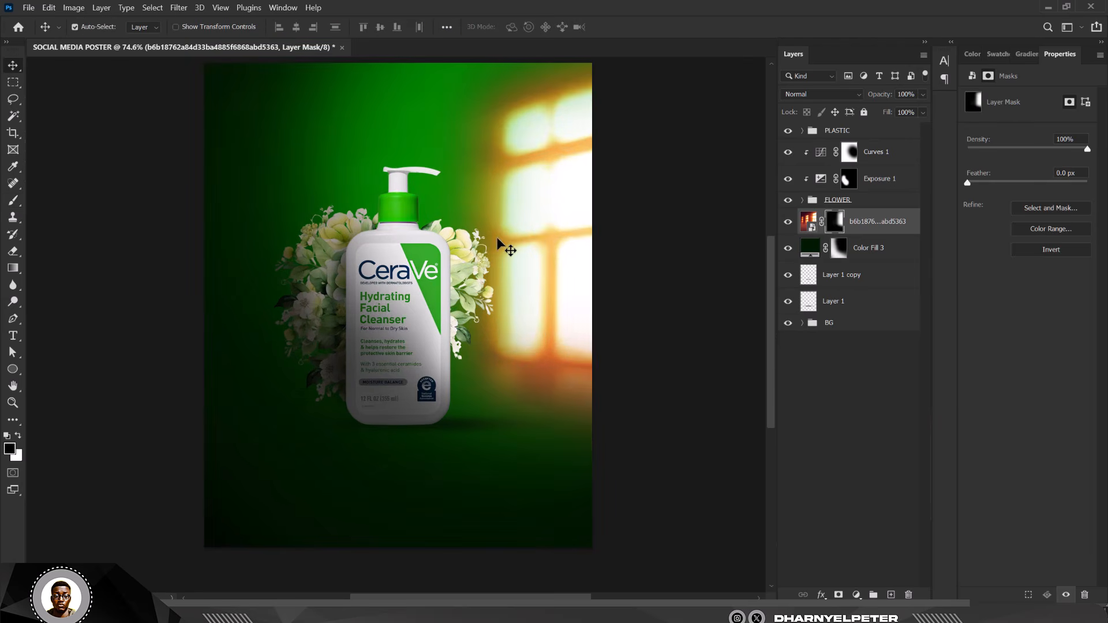
- Set the window-light layer's blend mode to Luminosity
{"action": "left_click", "coordinate": [833, 96]}
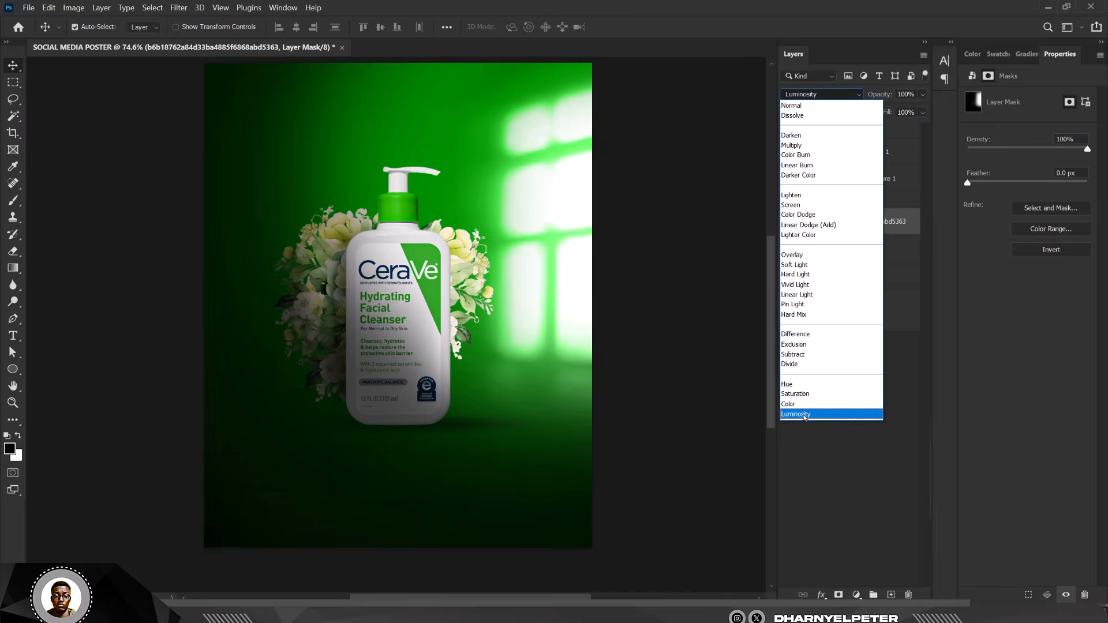
{"action": "left_click", "coordinate": [804, 415]}
{"action": "left_click", "coordinate": [698, 223]}
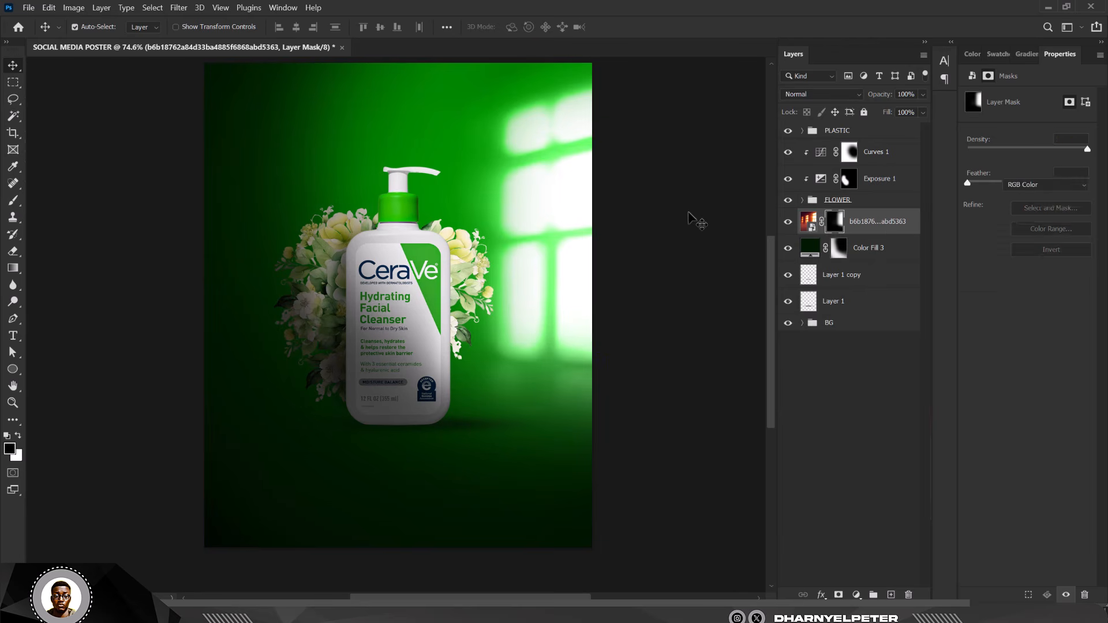
{"action": "scroll", "coordinate": [643, 217], "scroll_direction": "down", "scroll_amount": 4}
{"action": "scroll", "coordinate": [611, 228], "scroll_direction": "up", "scroll_amount": 3}
- Scale the window-light image to 115.8% and shift it slightly down-left
{"action": "left_click", "coordinate": [594, 215]}
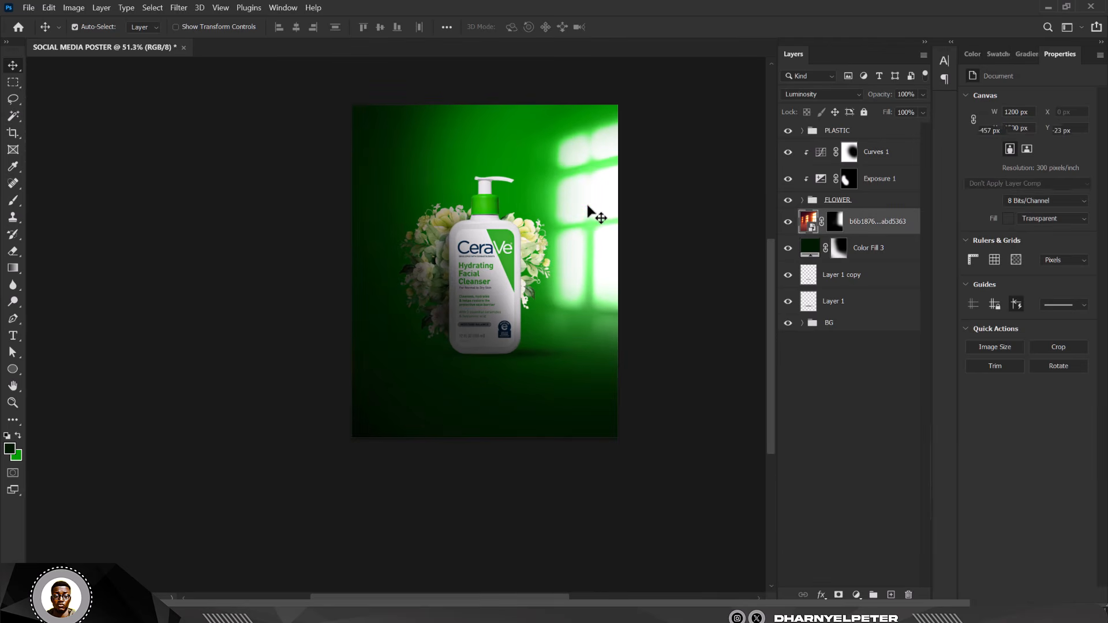
{"action": "key", "text": "ctrl+t"}
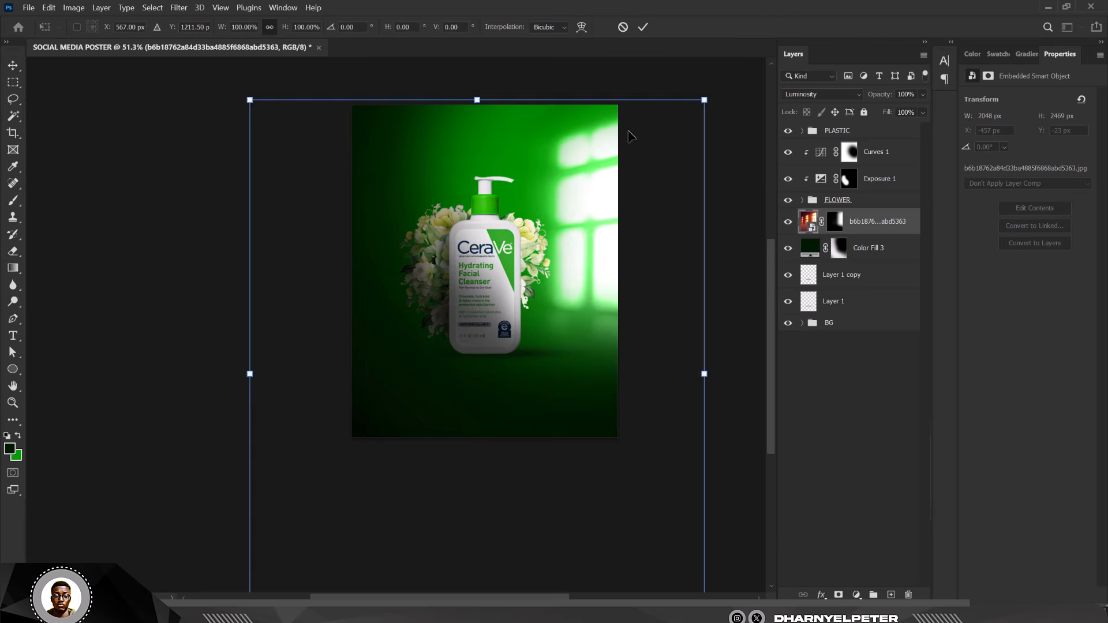
{"action": "scroll", "coordinate": [575, 169], "scroll_direction": "down", "scroll_amount": 2}
{"action": "left_click_drag", "start_coordinate": [657, 120], "coordinate": [683, 95]}
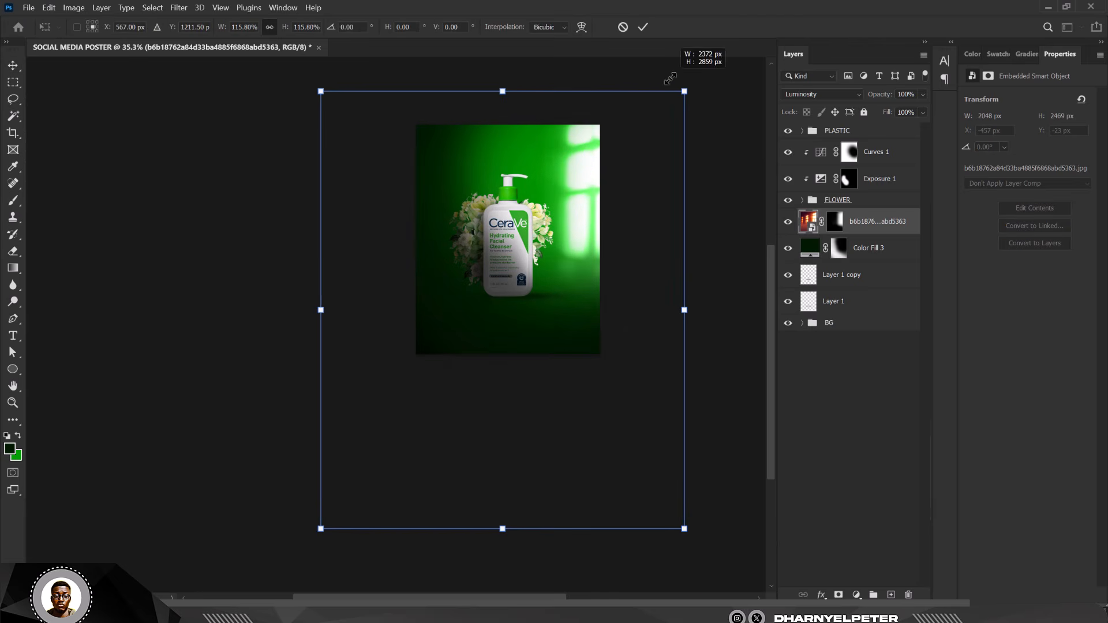
{"action": "mouse_move", "coordinate": [618, 178]}
{"action": "left_mouse_down"}
{"action": "mouse_move", "coordinate": [607, 188]}
{"action": "mouse_move", "coordinate": [619, 196]}
{"action": "left_mouse_up"}
{"action": "key", "text": "Return"}
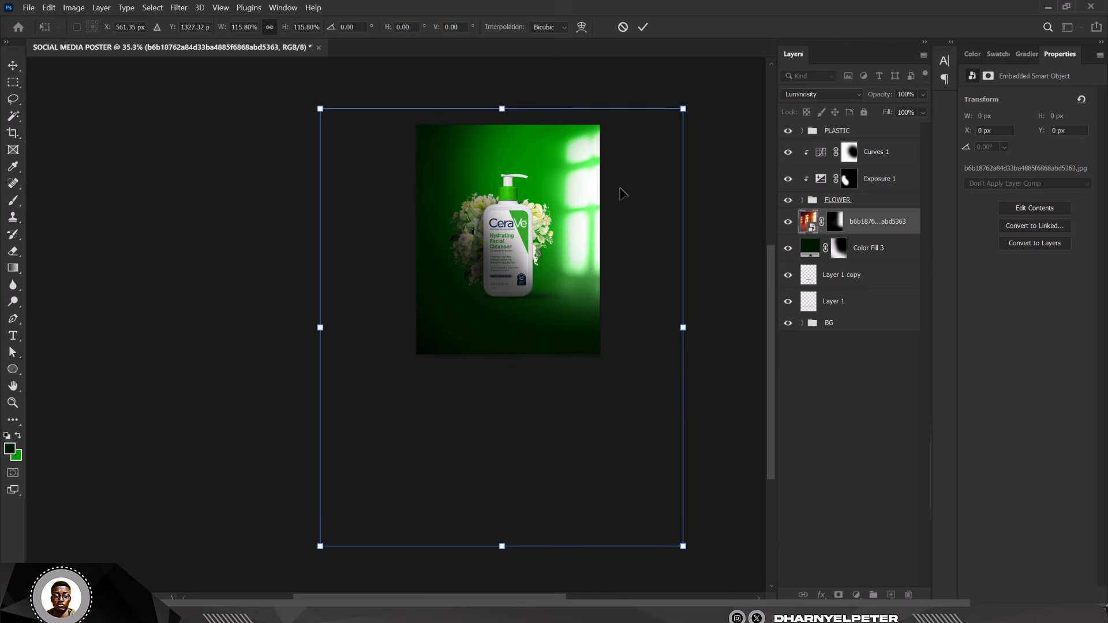
{"action": "key", "text": "ctrl+0"}
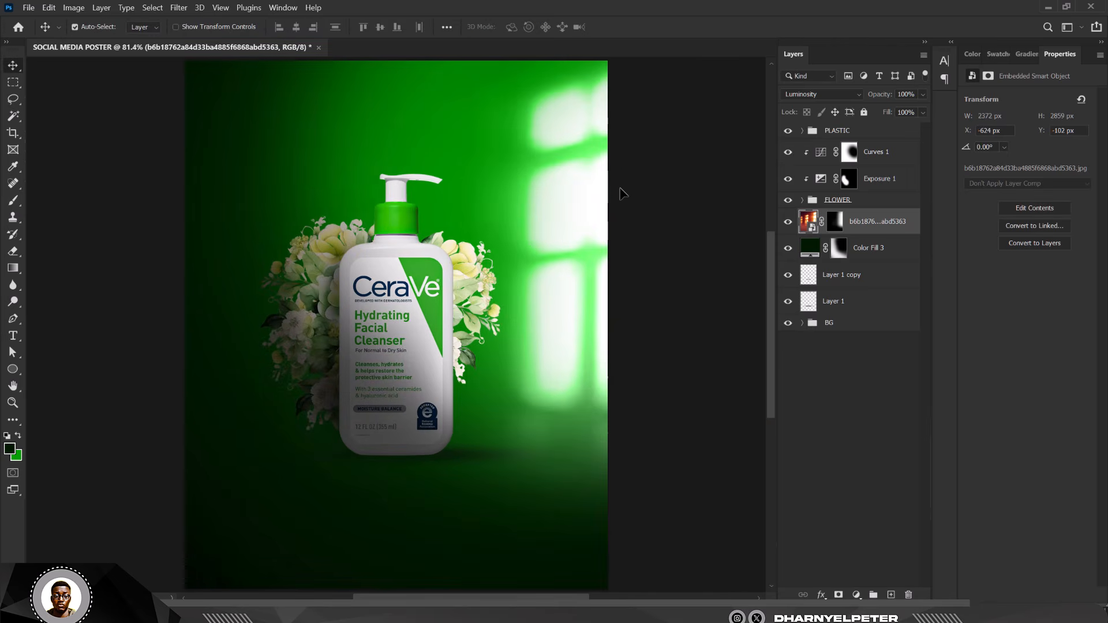
{"action": "scroll", "coordinate": [382, 202], "scroll_direction": "down", "scroll_amount": 3}
{"action": "scroll", "coordinate": [385, 209], "scroll_direction": "up", "scroll_amount": 2}
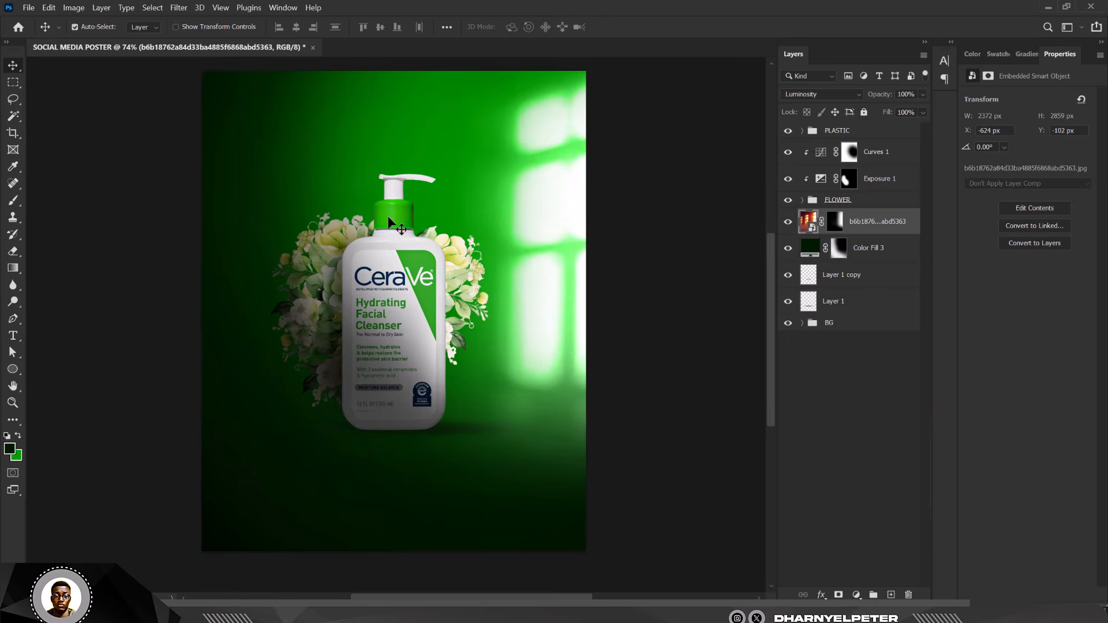
{"action": "scroll", "coordinate": [402, 261], "scroll_direction": "down", "scroll_amount": 1}
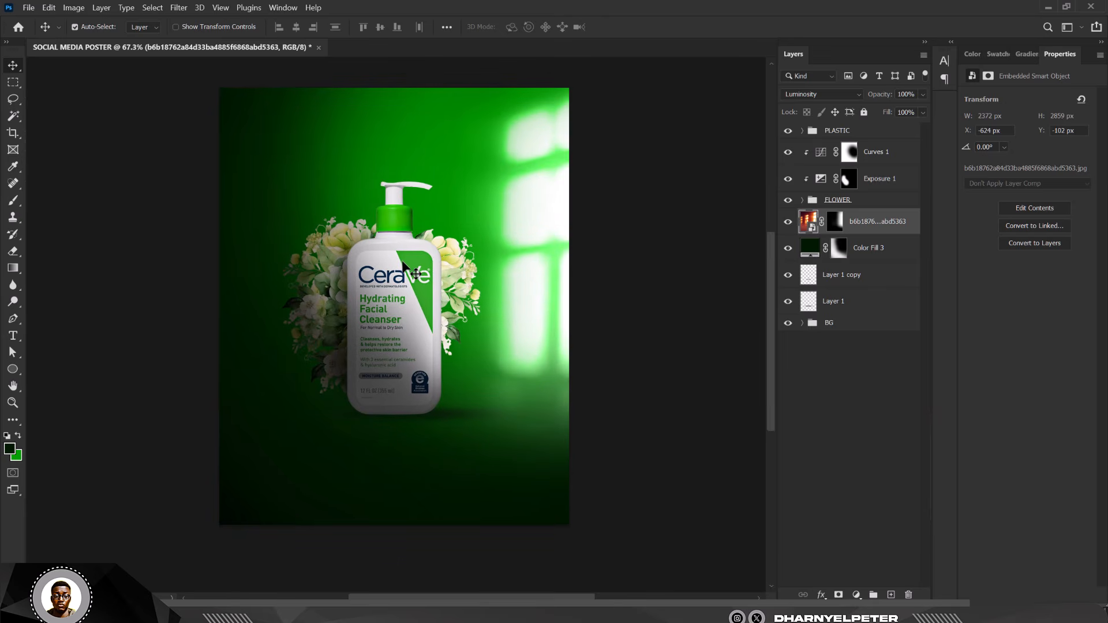
- Add a Brightness/Contrast adjustment above the PLASTIC group and raise its brightness
{"action": "left_click", "coordinate": [883, 132]}
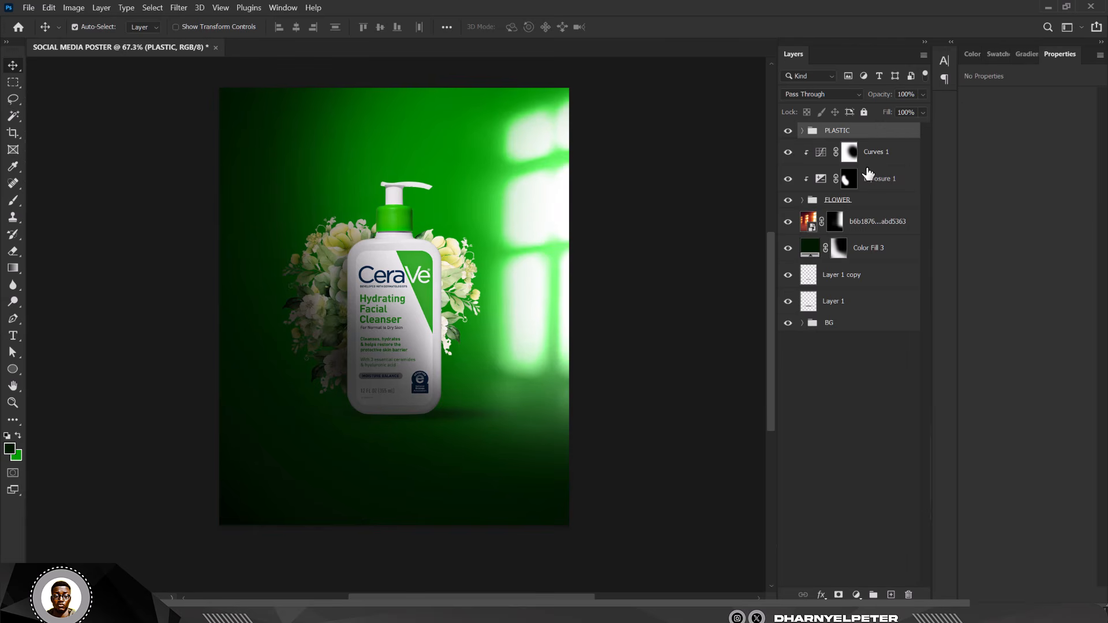
{"action": "left_click", "coordinate": [858, 596]}
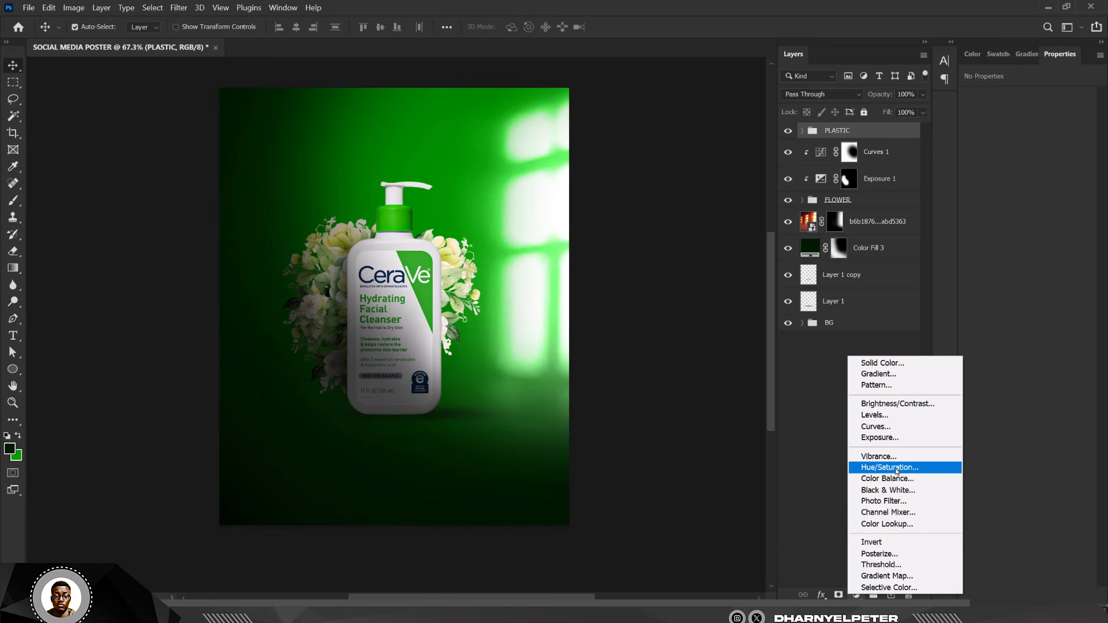
{"action": "left_click", "coordinate": [896, 405]}
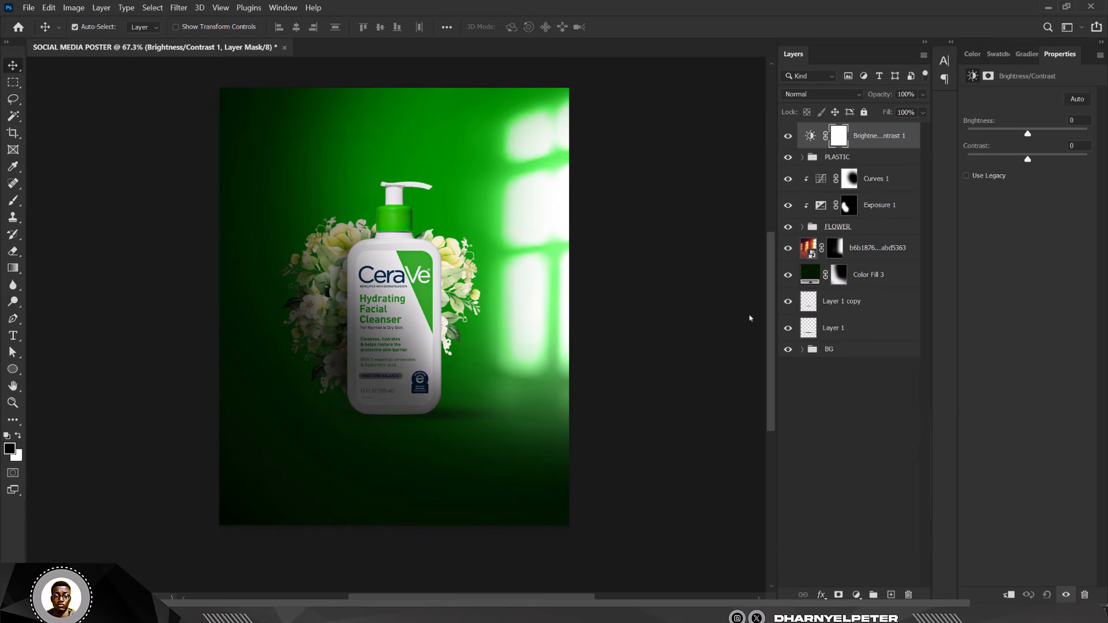
{"action": "left_click_drag", "start_coordinate": [1028, 134], "coordinate": [1059, 134]}
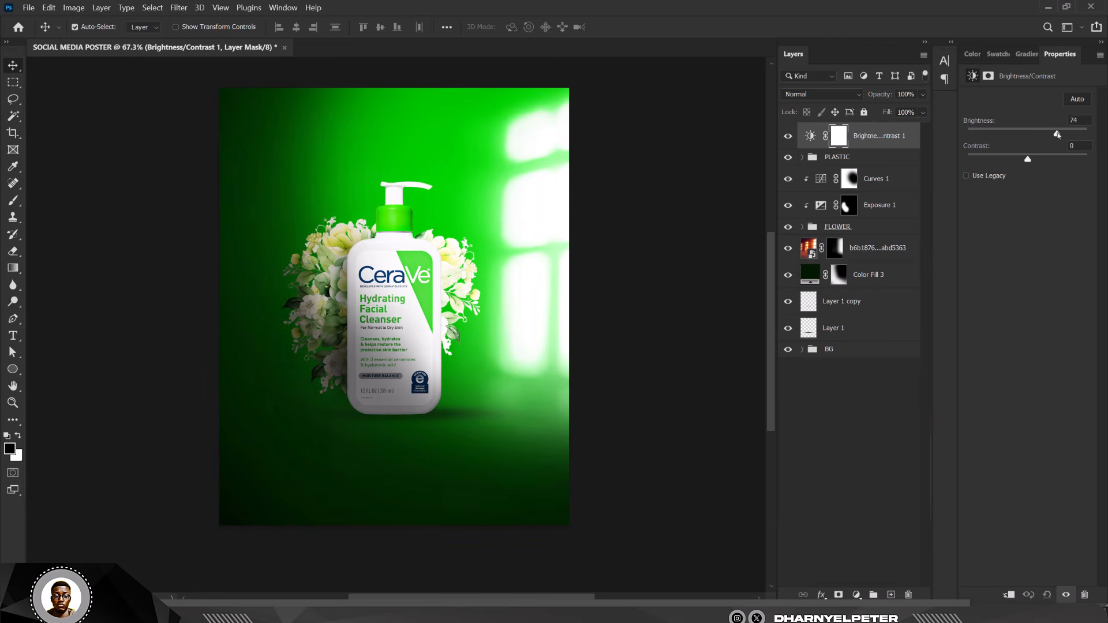
- Invert its mask, paint the brightening back onto the window light, and add a second Brightness/Contrast layer
{"action": "left_click", "coordinate": [841, 136]}
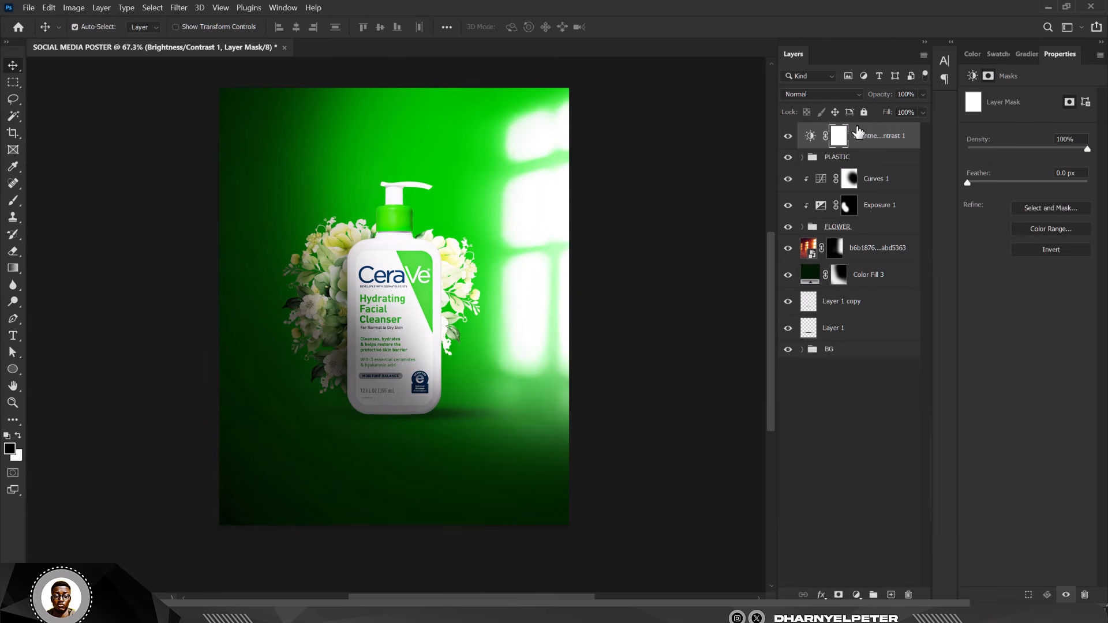
{"action": "key", "text": "ctrl+i"}
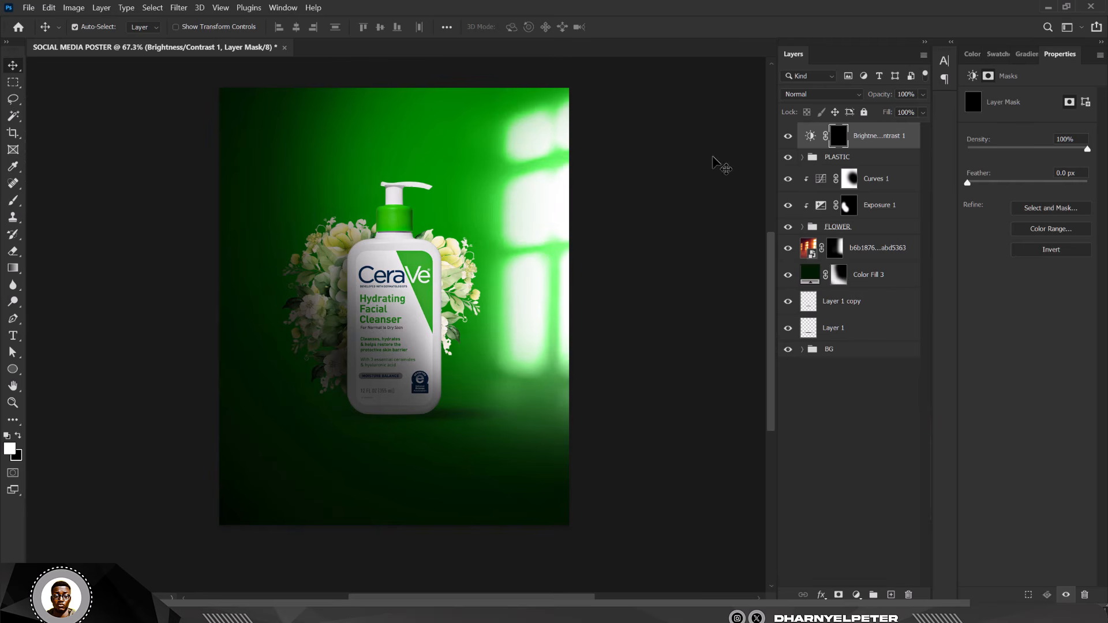
{"action": "key", "text": "b"}
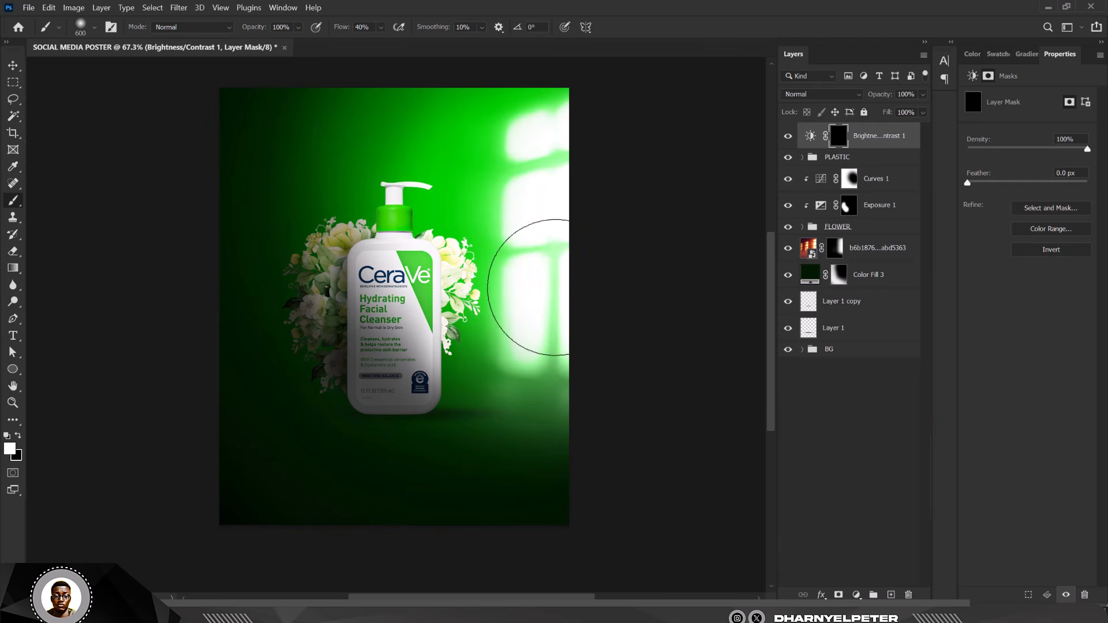
{"action": "left_click_drag", "start_coordinate": [528, 287], "coordinate": [536, 162]}
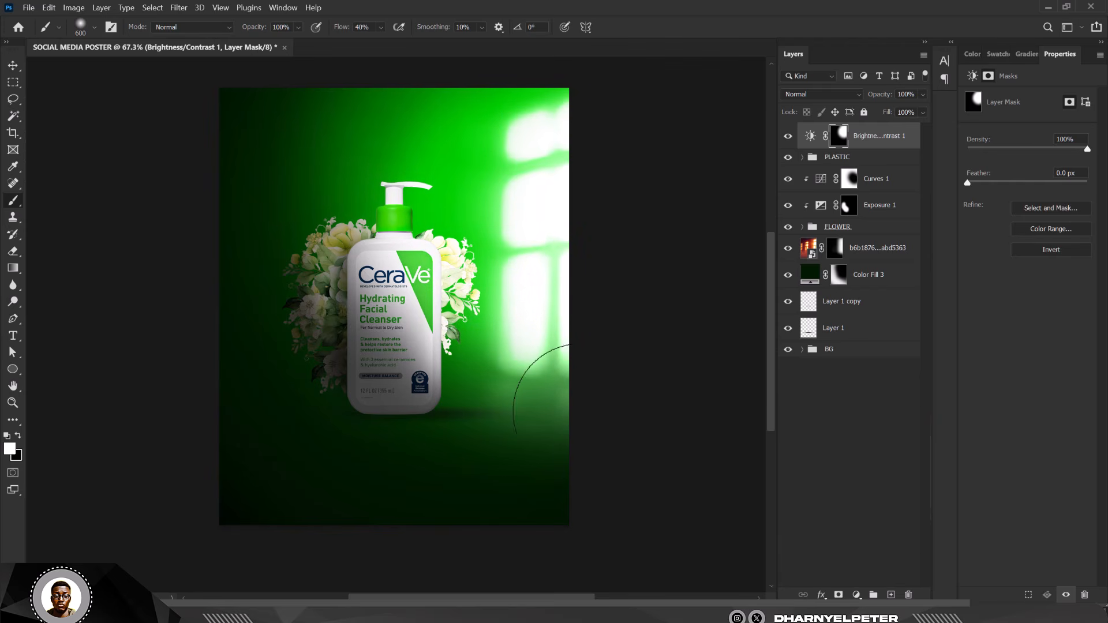
{"action": "scroll", "coordinate": [573, 169], "scroll_direction": "down", "scroll_amount": 2}
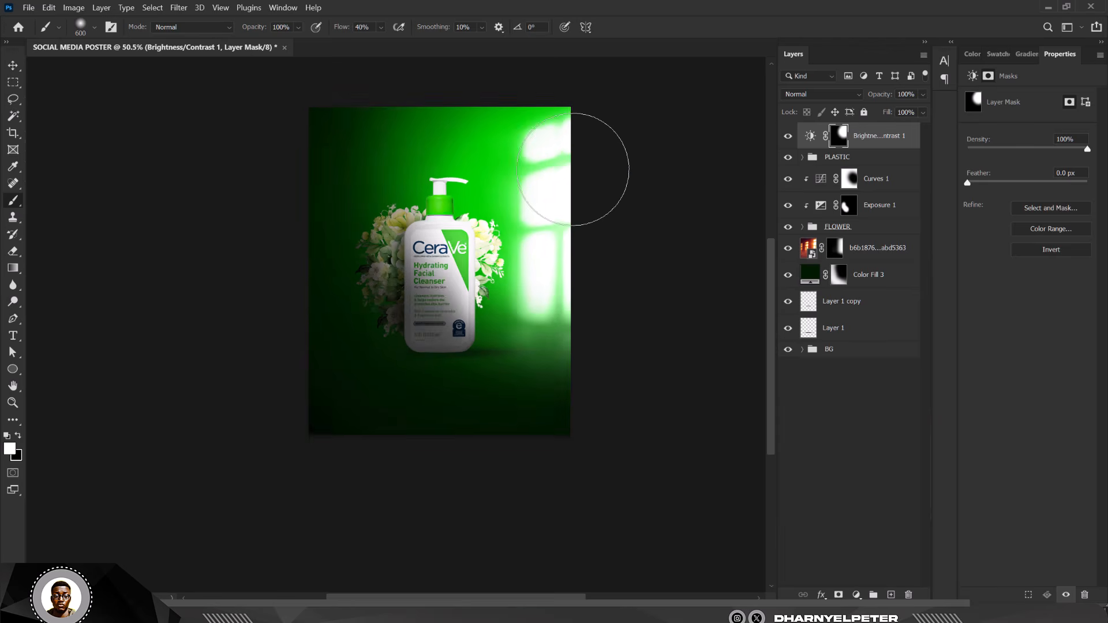
{"action": "scroll", "coordinate": [529, 161], "scroll_direction": "up", "scroll_amount": 2}
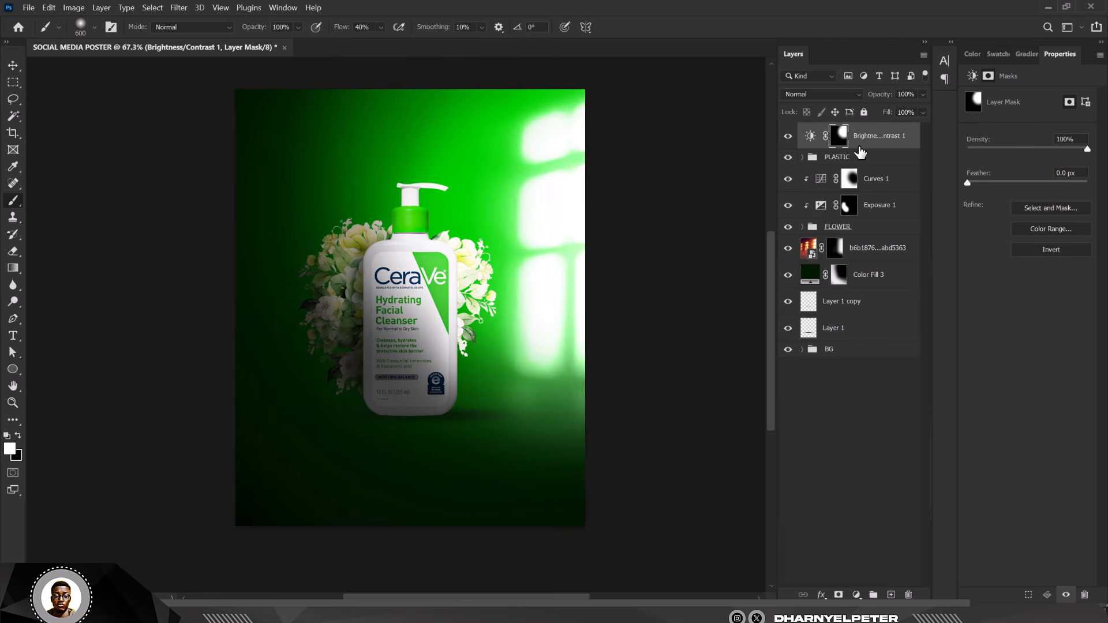
{"action": "left_click", "coordinate": [856, 595]}
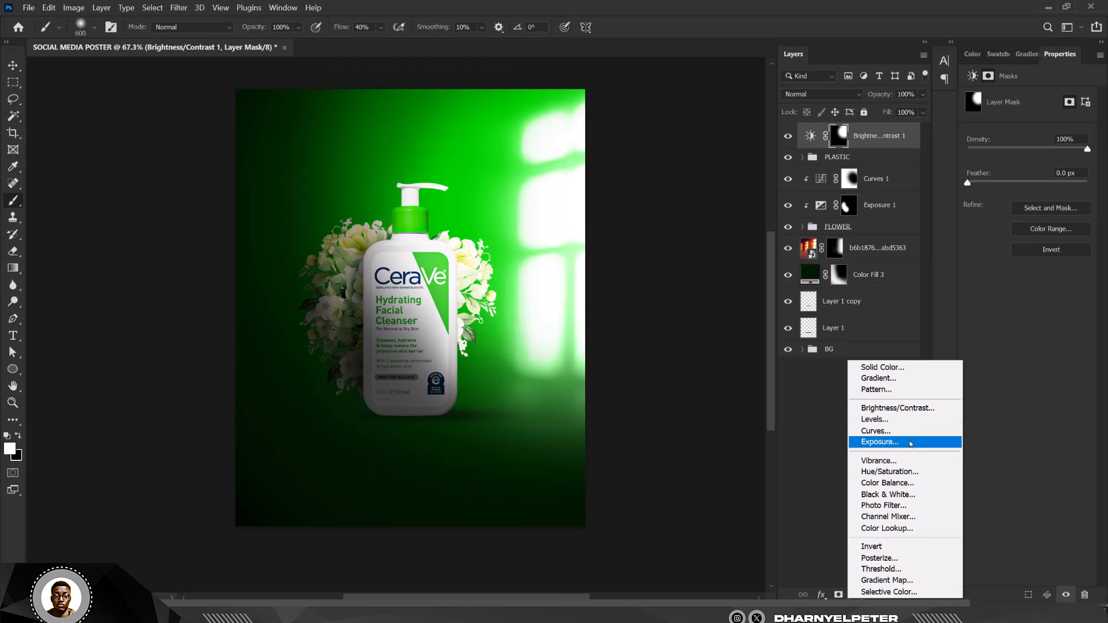
{"action": "left_click", "coordinate": [912, 408]}
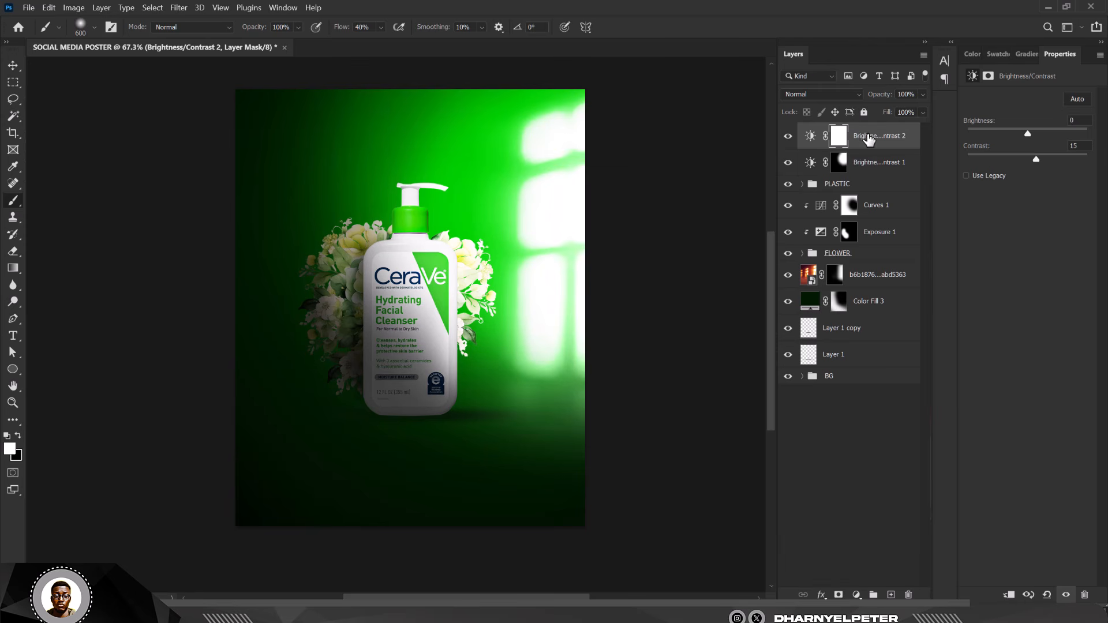
- Target Brightness/Contrast 1's mask and halve the brush size to 300 px
{"action": "left_click", "coordinate": [841, 166]}
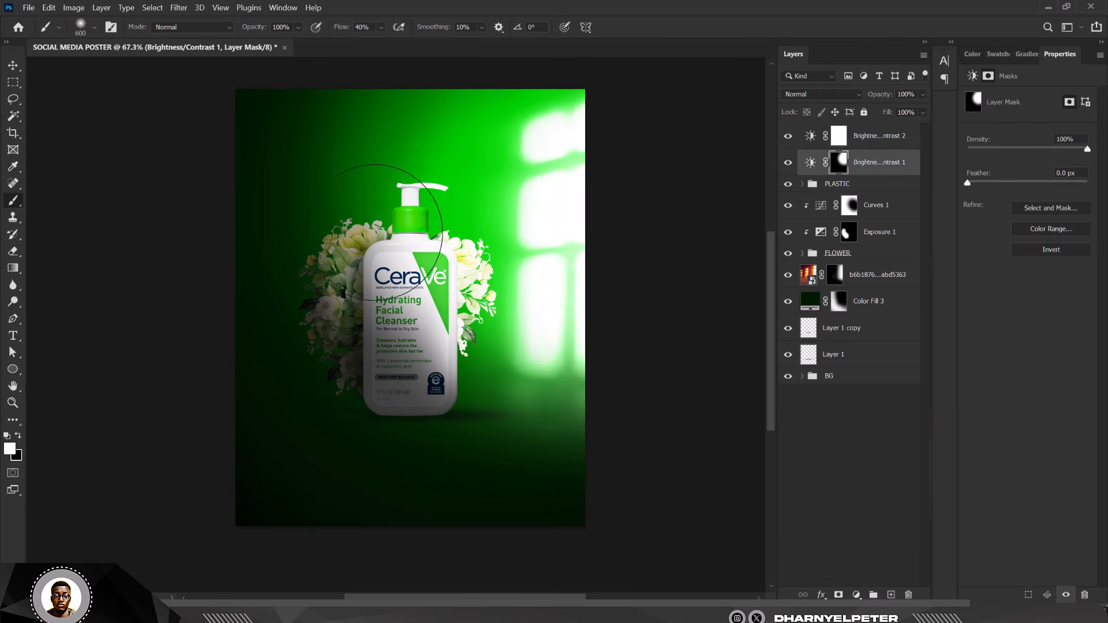
{"action": "scroll", "coordinate": [374, 232], "scroll_direction": "up", "scroll_amount": 2}
{"action": "key", "text": "bracketleft"}
{"action": "key", "text": "bracketleft"}
{"action": "key", "text": "bracketleft"}
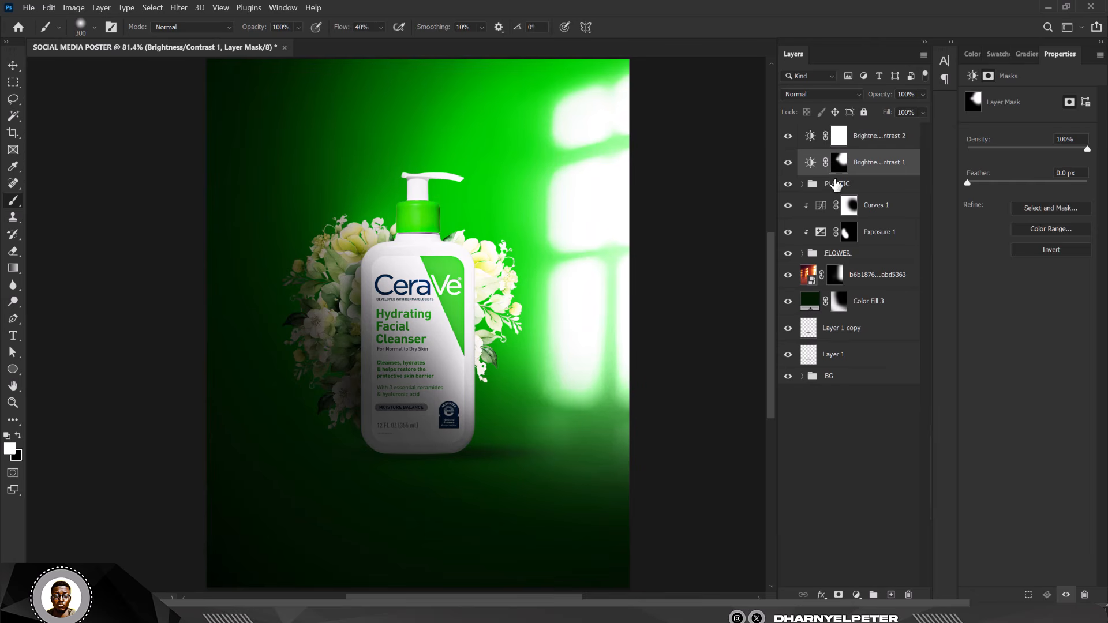
- Lower the window-light glow's brightness on Brightness/Contrast 1 to 19
{"action": "left_click", "coordinate": [816, 167]}
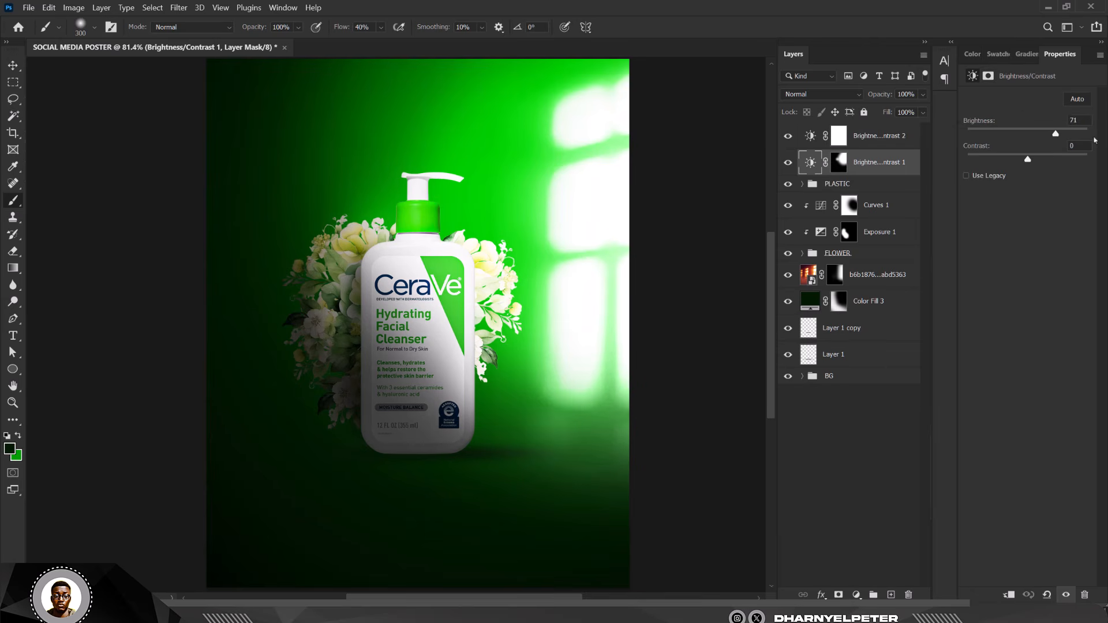
{"action": "left_click_drag", "start_coordinate": [1044, 135], "coordinate": [1035, 135]}
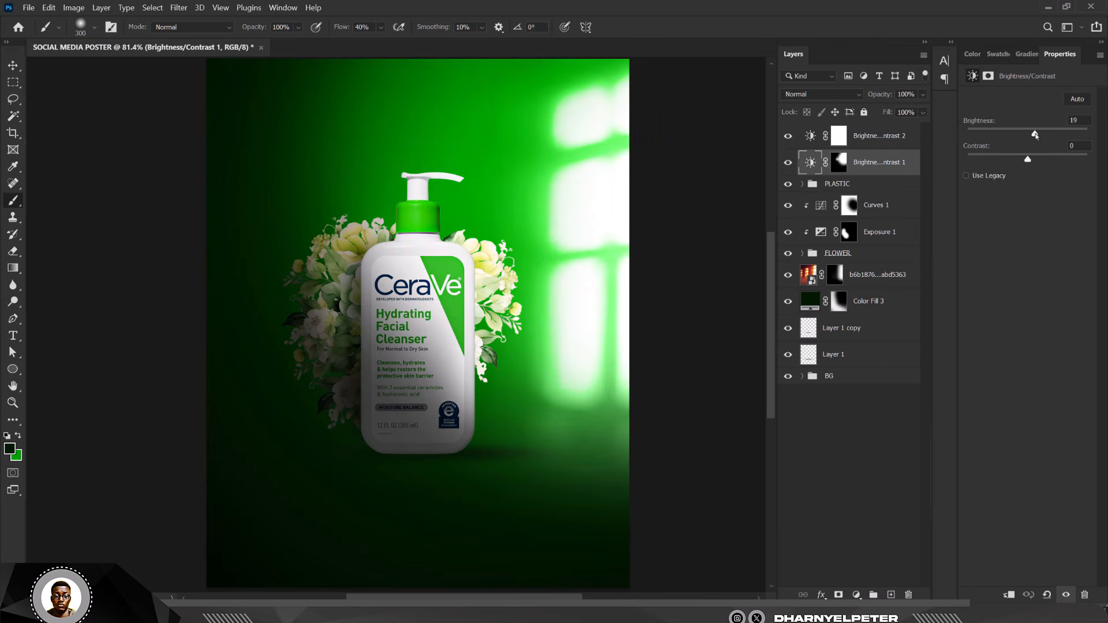
{"action": "scroll", "coordinate": [626, 284], "scroll_direction": "down", "scroll_amount": 4}
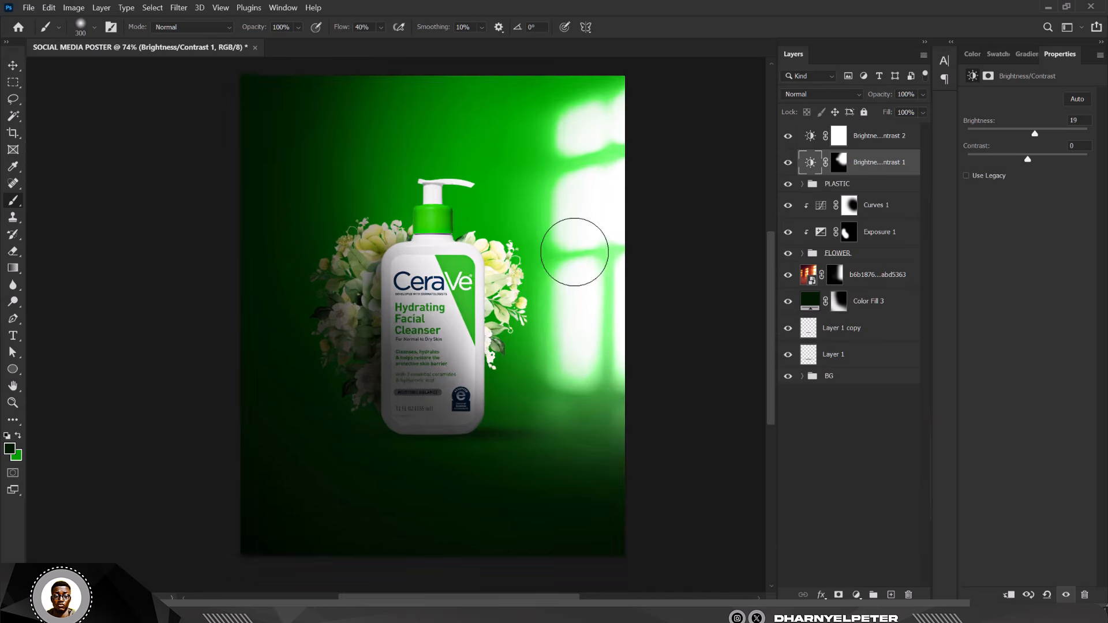
{"action": "scroll", "coordinate": [471, 327], "scroll_direction": "up", "scroll_amount": 2}
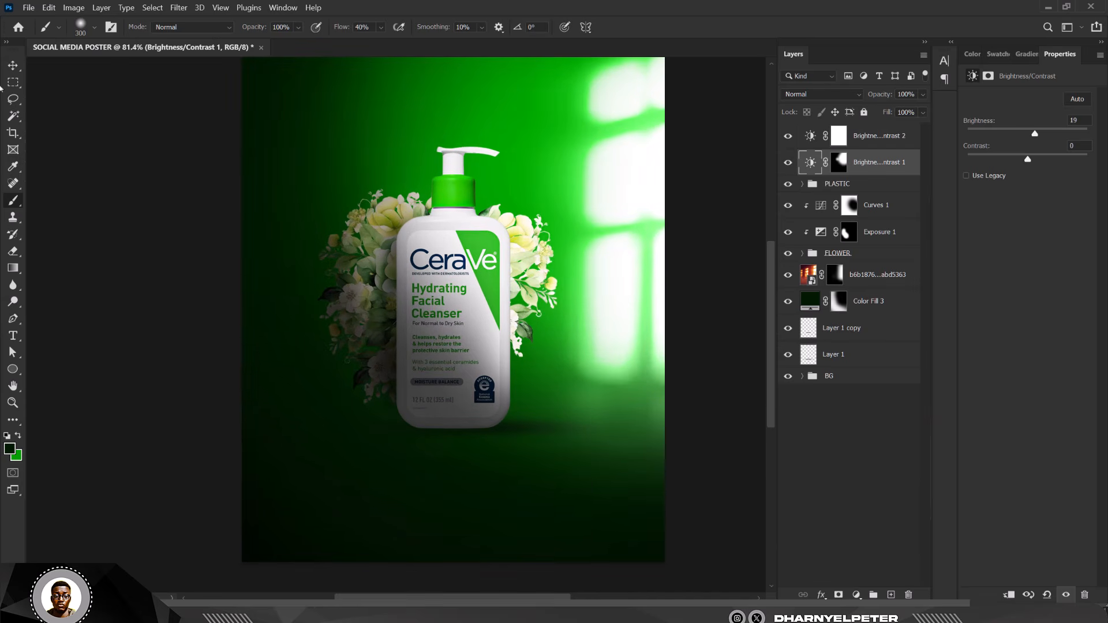
{"action": "key", "text": "v"}
{"action": "scroll", "coordinate": [456, 191], "scroll_direction": "down", "scroll_amount": 2}
{"action": "scroll", "coordinate": [455, 191], "scroll_direction": "up", "scroll_amount": 4}
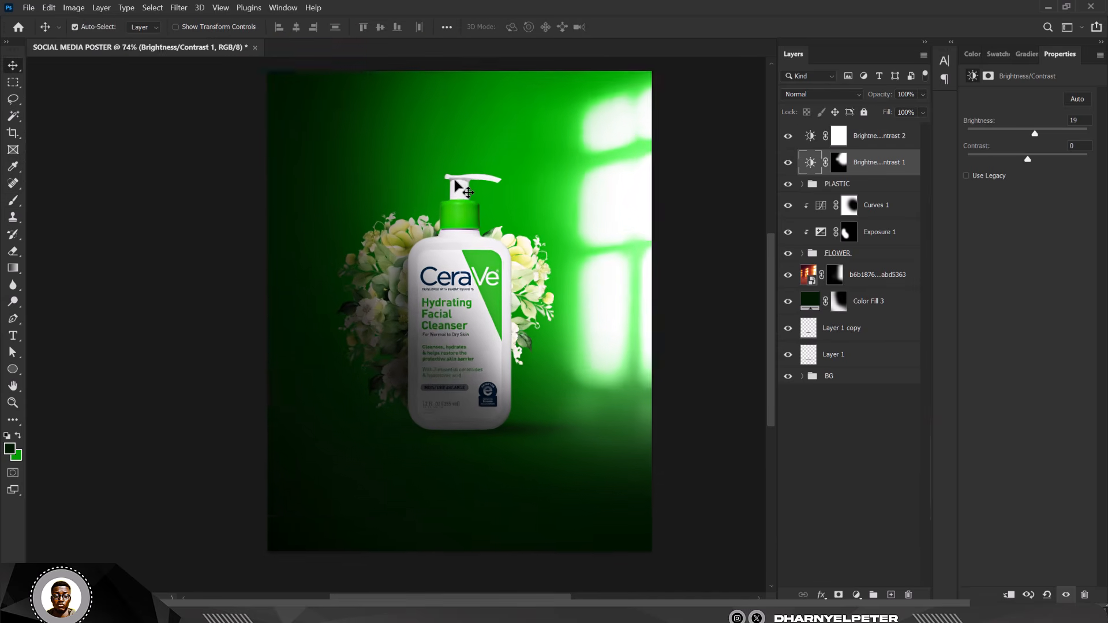
{"action": "scroll", "coordinate": [456, 192], "scroll_direction": "down", "scroll_amount": 3}
{"action": "scroll", "coordinate": [458, 223], "scroll_direction": "up", "scroll_amount": 1}
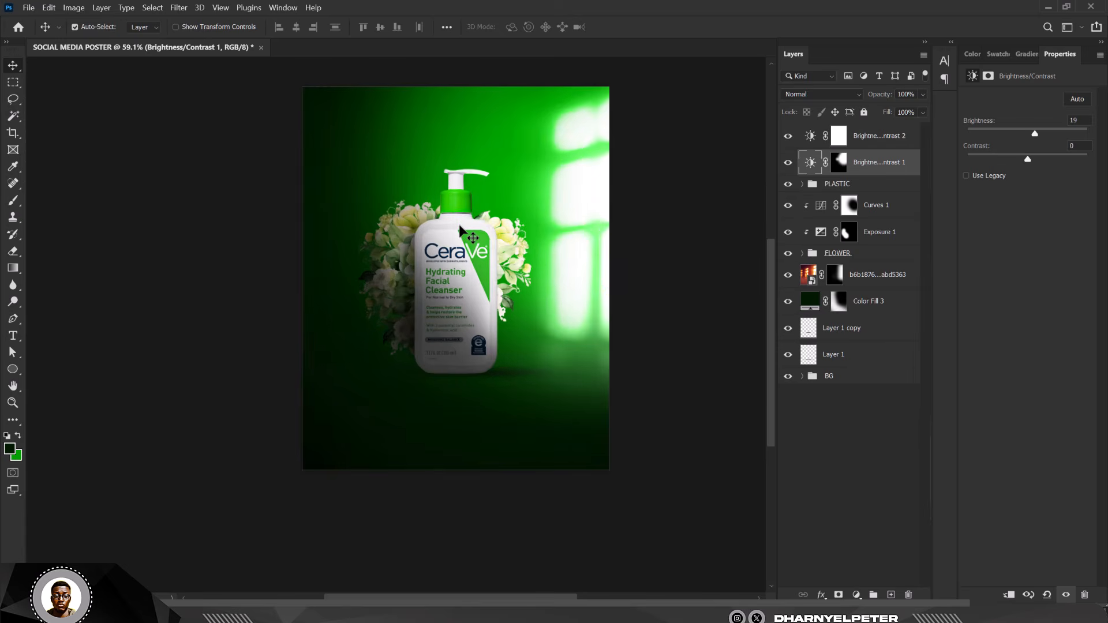
{"action": "scroll", "coordinate": [460, 230], "scroll_direction": "up", "scroll_amount": 2}
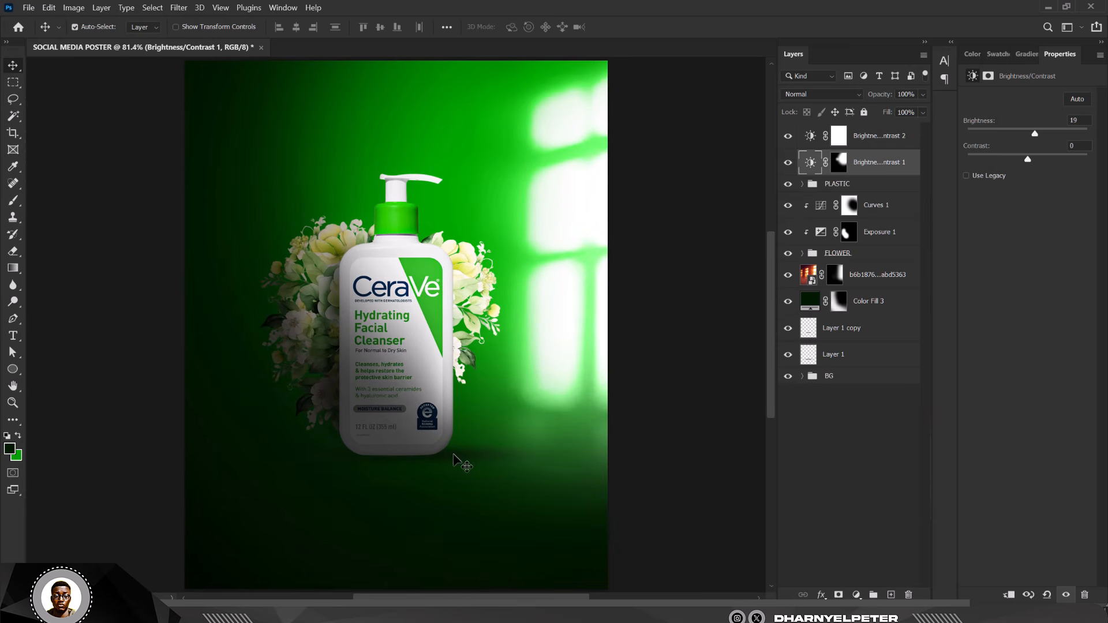
{"action": "scroll", "coordinate": [452, 455], "scroll_direction": "down", "scroll_amount": 2}
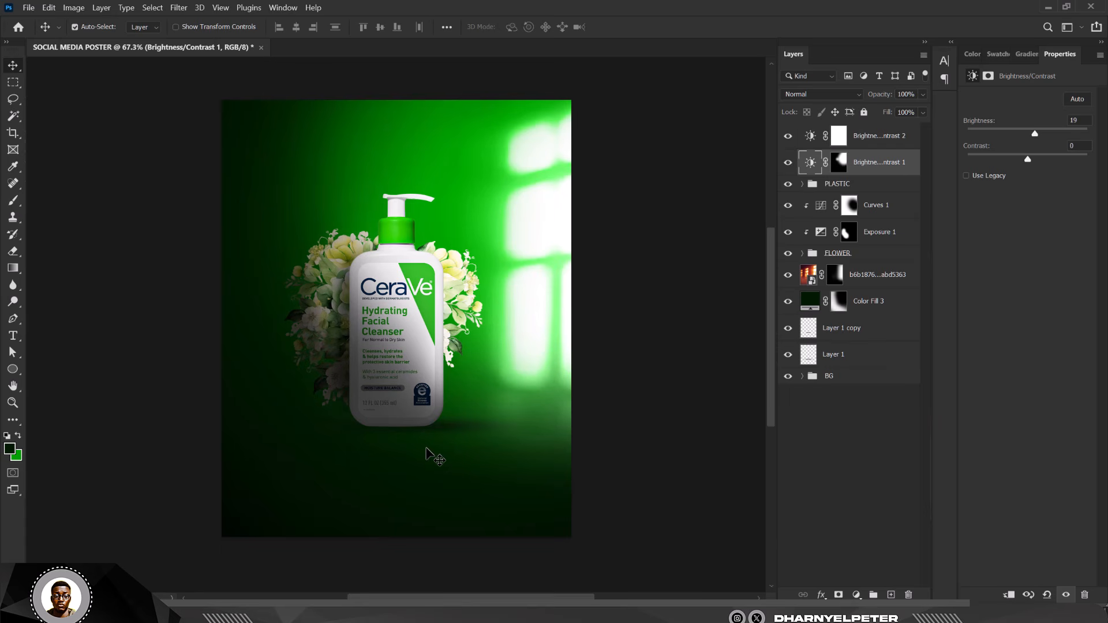
{"action": "scroll", "coordinate": [446, 363], "scroll_direction": "up", "scroll_amount": 2}
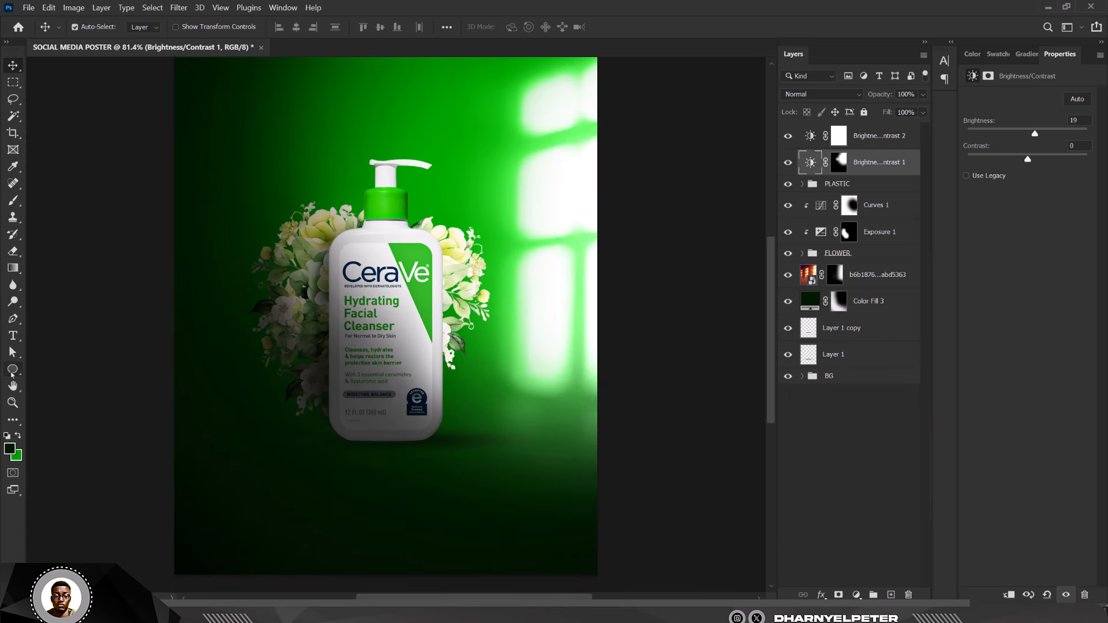
- Draw a circle near the bottle's lower right and move it up and left
{"action": "left_click", "coordinate": [13, 370]}
{"action": "left_click", "coordinate": [50, 381]}
{"action": "scroll", "coordinate": [533, 410], "scroll_direction": "up", "scroll_amount": 5}
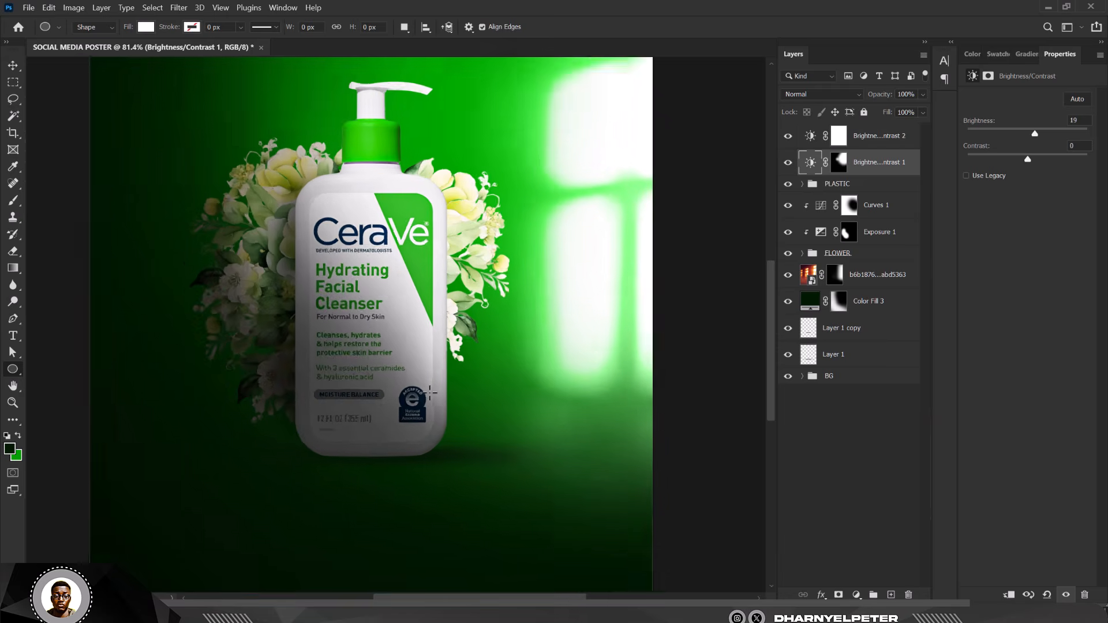
{"action": "mouse_move", "coordinate": [406, 332]}
{"action": "left_mouse_down"}
{"action": "mouse_move", "coordinate": [527, 426]}
{"action": "mouse_move", "coordinate": [532, 458]}
{"action": "left_mouse_up"}
{"action": "key", "text": "v"}
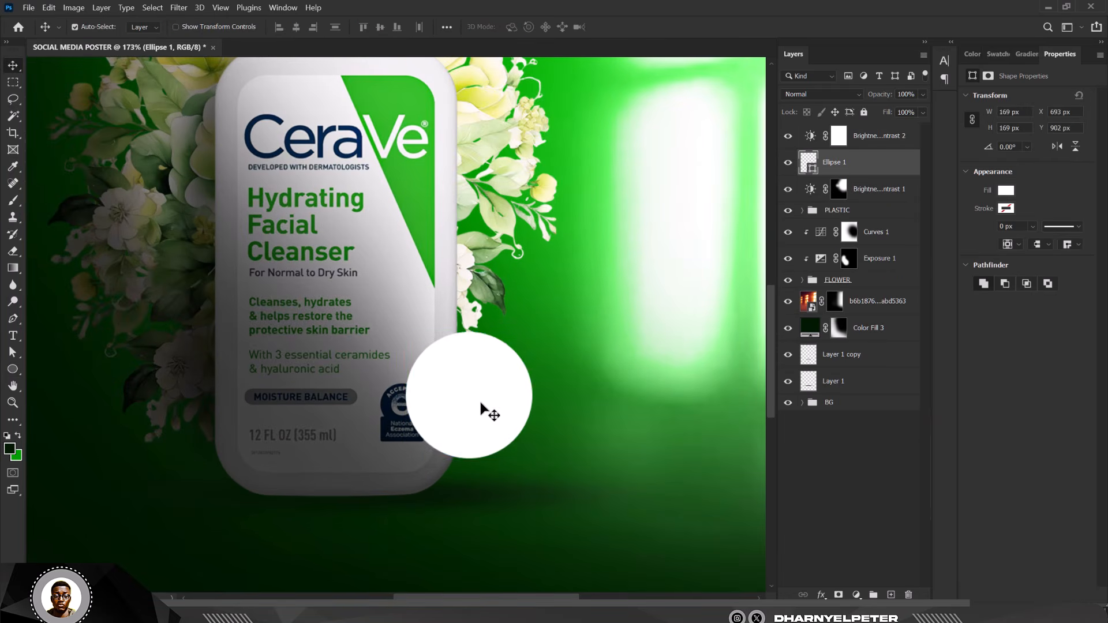
{"action": "left_click_drag", "start_coordinate": [485, 408], "coordinate": [477, 367]}
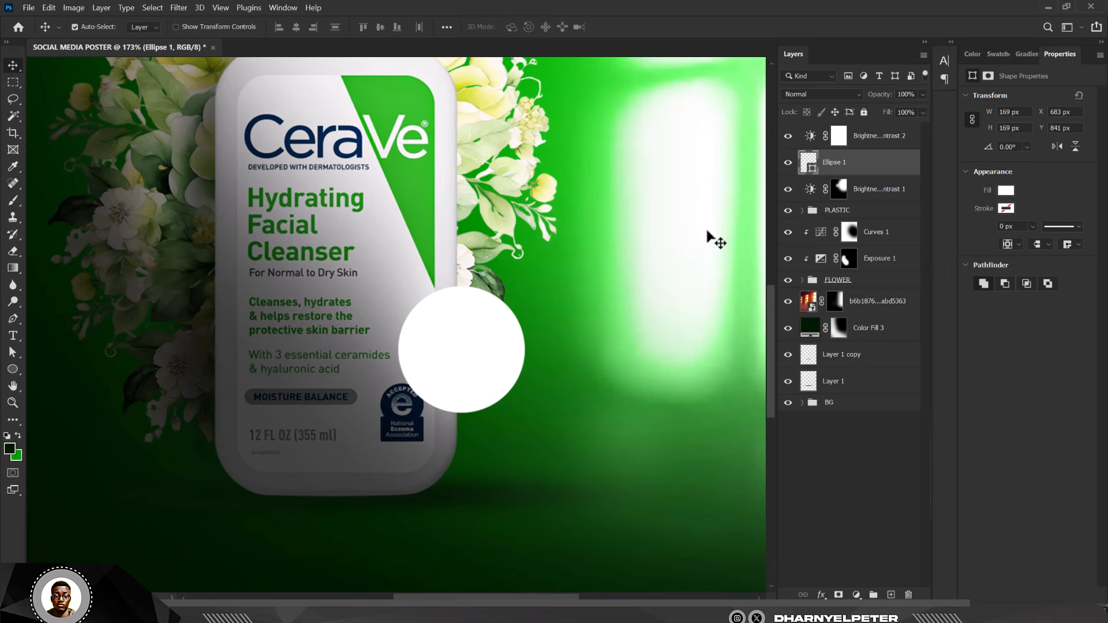
- Fill the circle with dark green #031a03 sampled from the foliage, move it over the bottle's edge, and duplicate it
{"action": "double_click", "coordinate": [811, 165]}
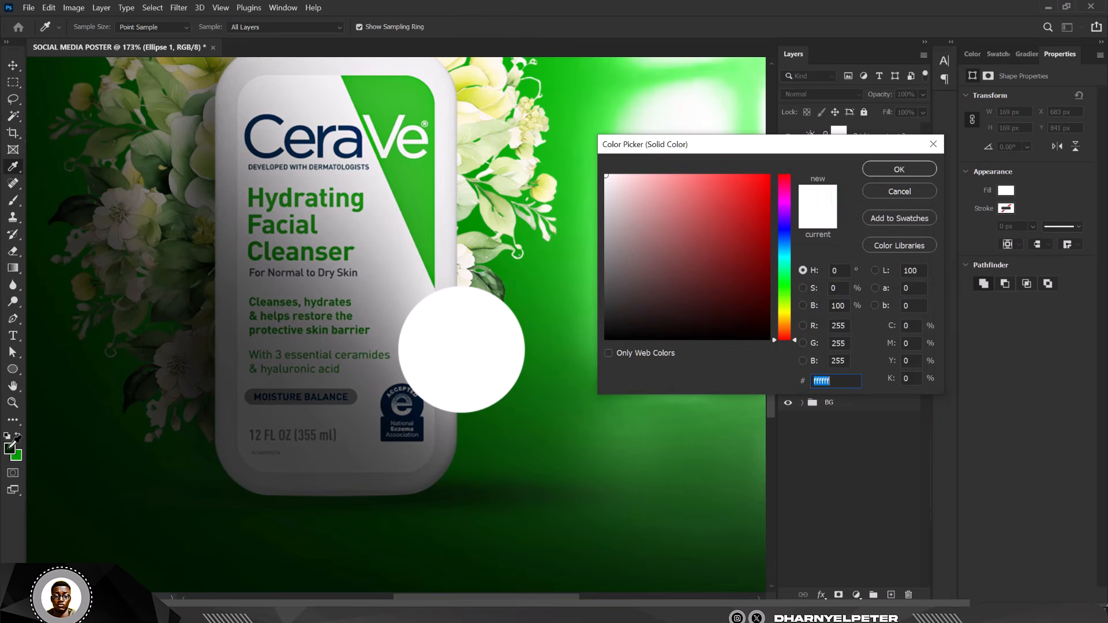
{"action": "left_click", "coordinate": [186, 364]}
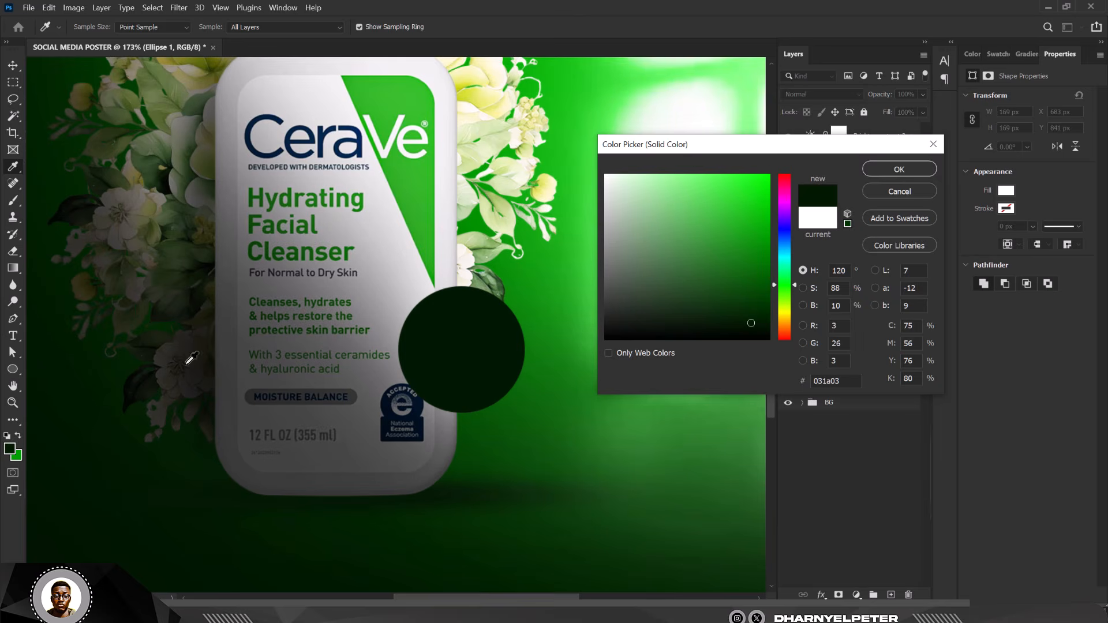
{"action": "left_click", "coordinate": [903, 173]}
{"action": "key", "text": "v"}
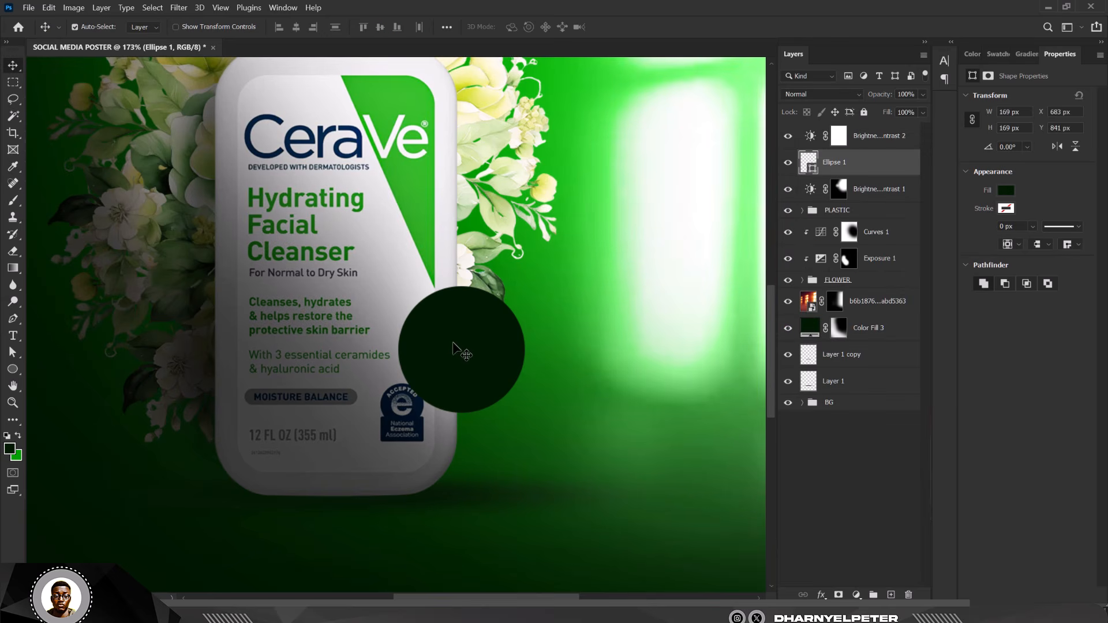
{"action": "left_click_drag", "start_coordinate": [466, 341], "coordinate": [463, 361]}
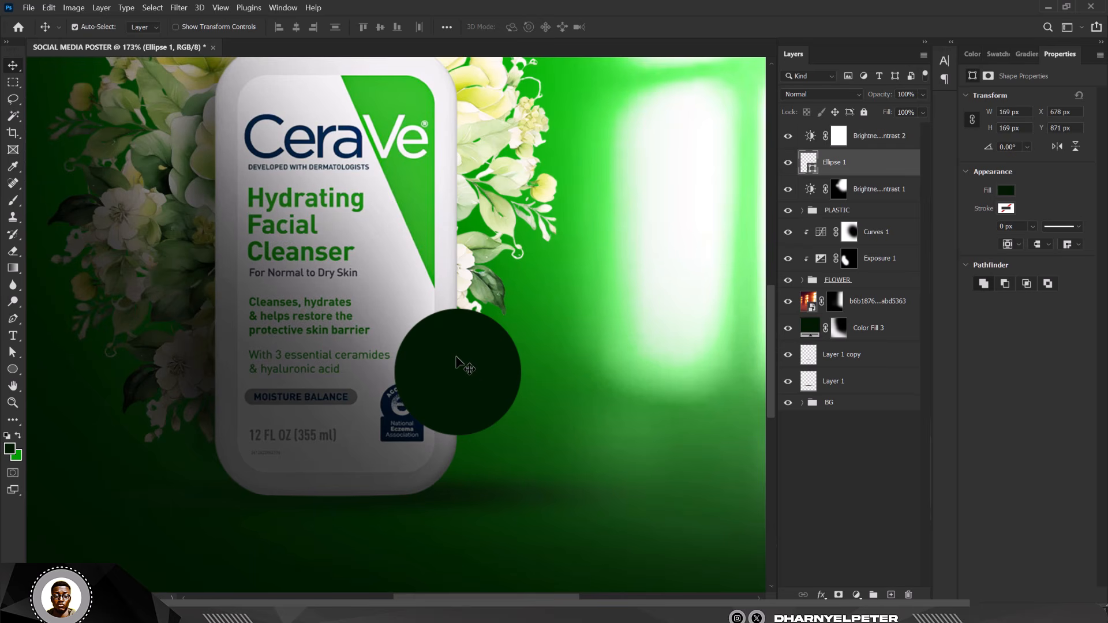
{"action": "key", "text": "ctrl"}
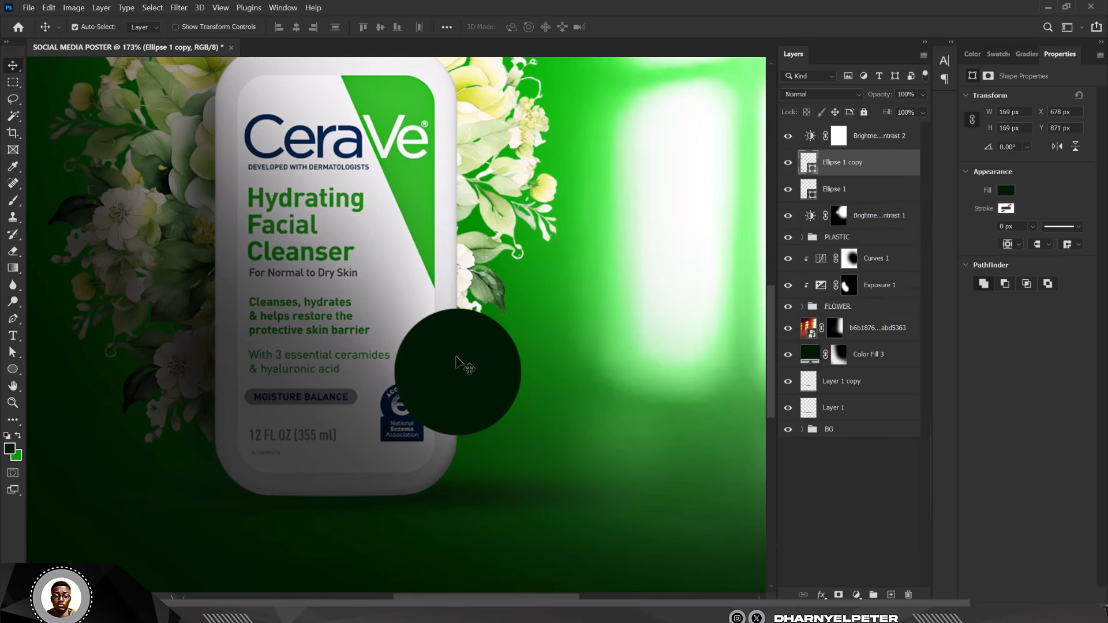
- Shrink the circle copy to about 76% (128 px) and fill it bright green #18a118
{"action": "key", "text": "ctrl+t"}
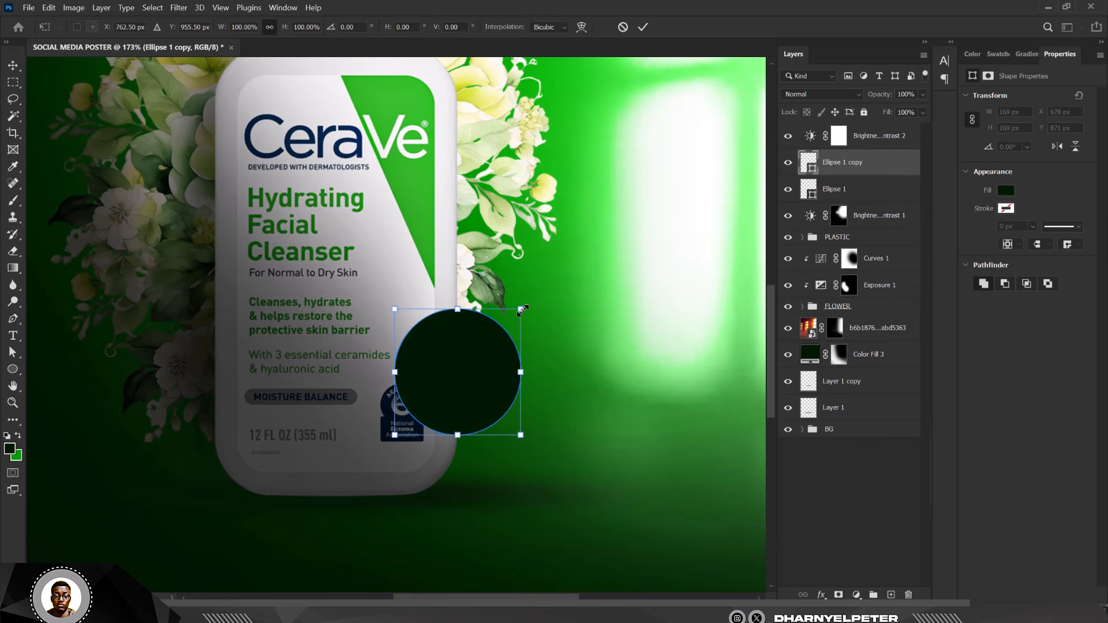
{"action": "left_click_drag", "start_coordinate": [522, 310], "coordinate": [506, 323]}
{"action": "key", "text": "Return"}
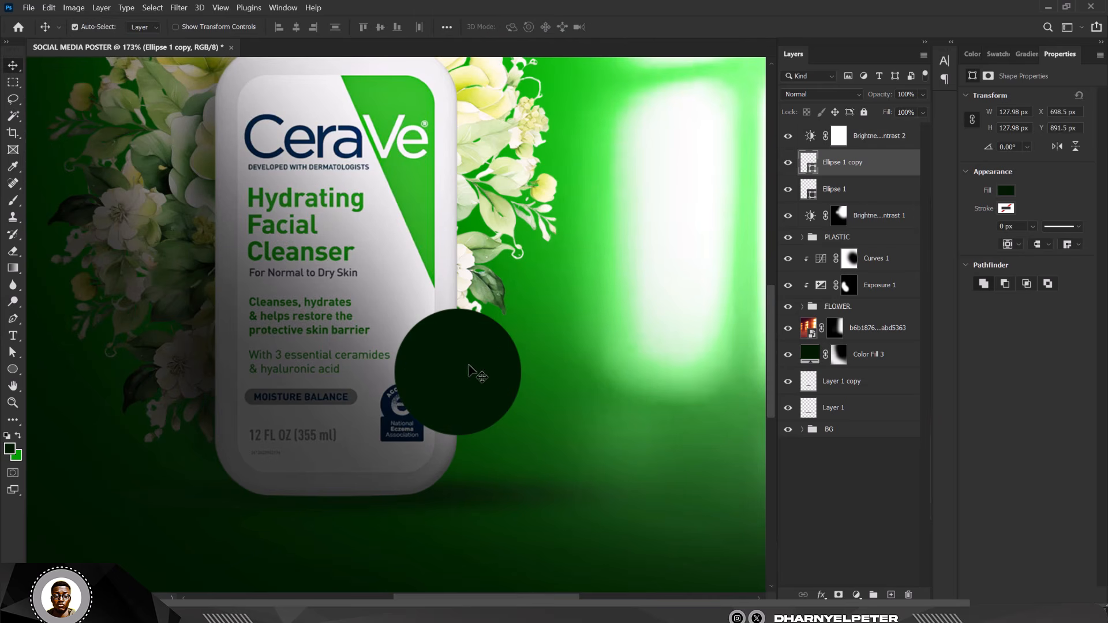
{"action": "double_click", "coordinate": [813, 168]}
{"action": "left_click", "coordinate": [548, 285]}
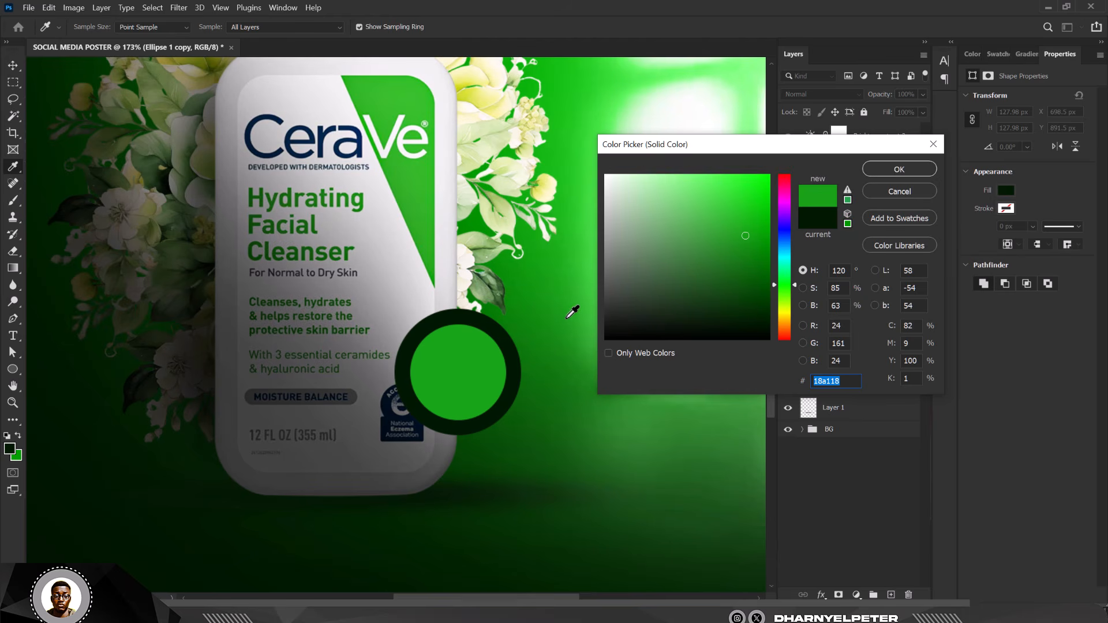
{"action": "left_click", "coordinate": [899, 169]}
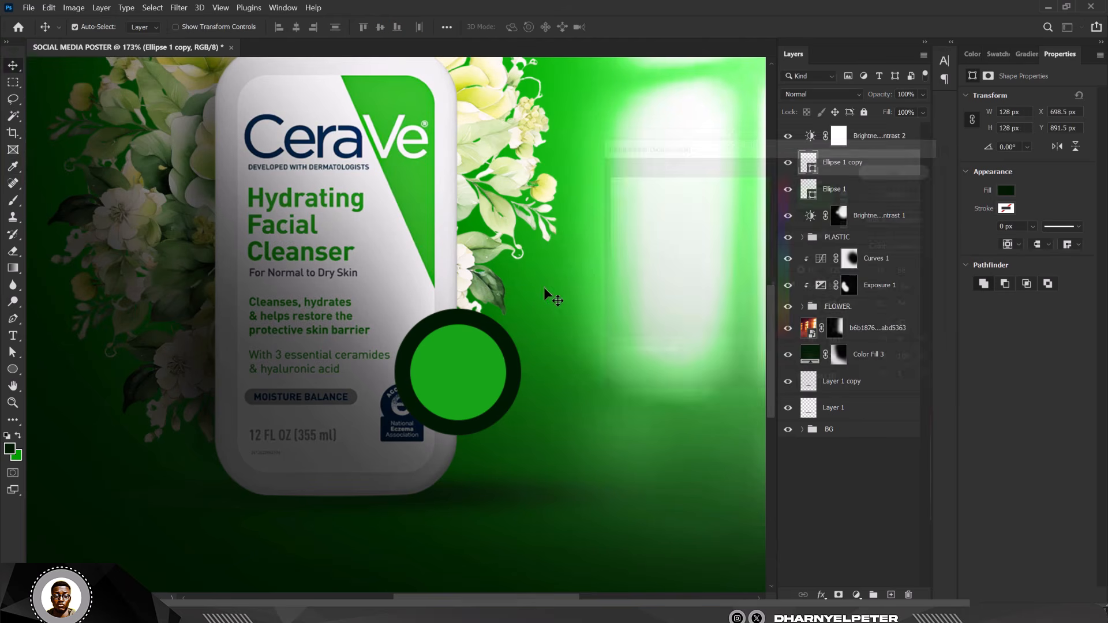
{"action": "scroll", "coordinate": [520, 300], "scroll_direction": "down", "scroll_amount": 5}
{"action": "scroll", "coordinate": [443, 342], "scroll_direction": "down", "scroll_amount": 1}
{"action": "scroll", "coordinate": [456, 344], "scroll_direction": "up", "scroll_amount": 6}
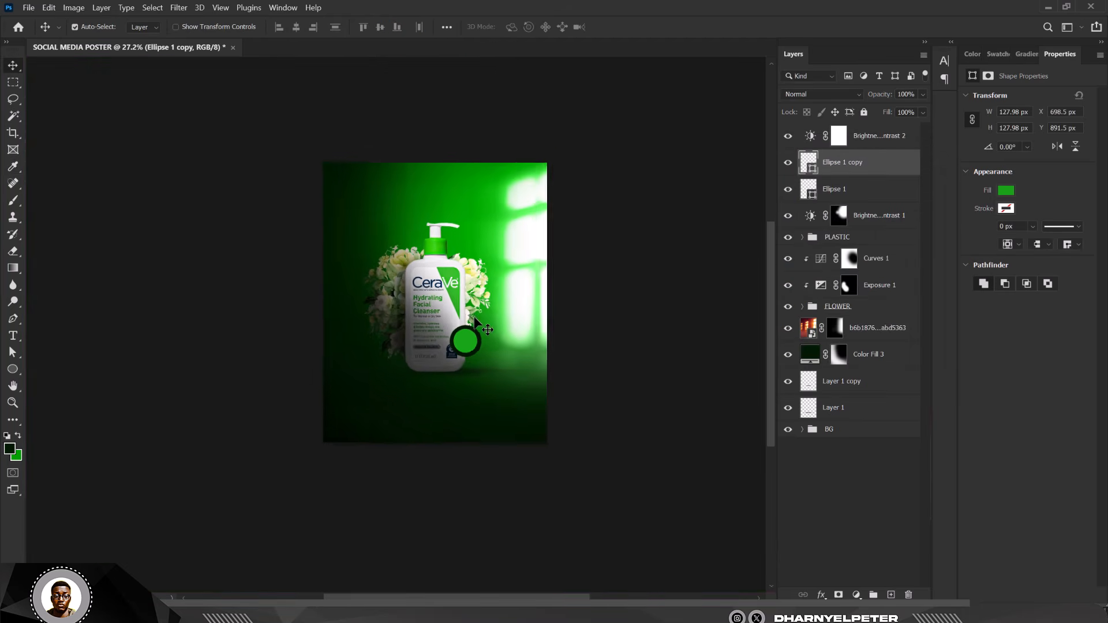
{"action": "scroll", "coordinate": [474, 350], "scroll_direction": "up", "scroll_amount": 2}
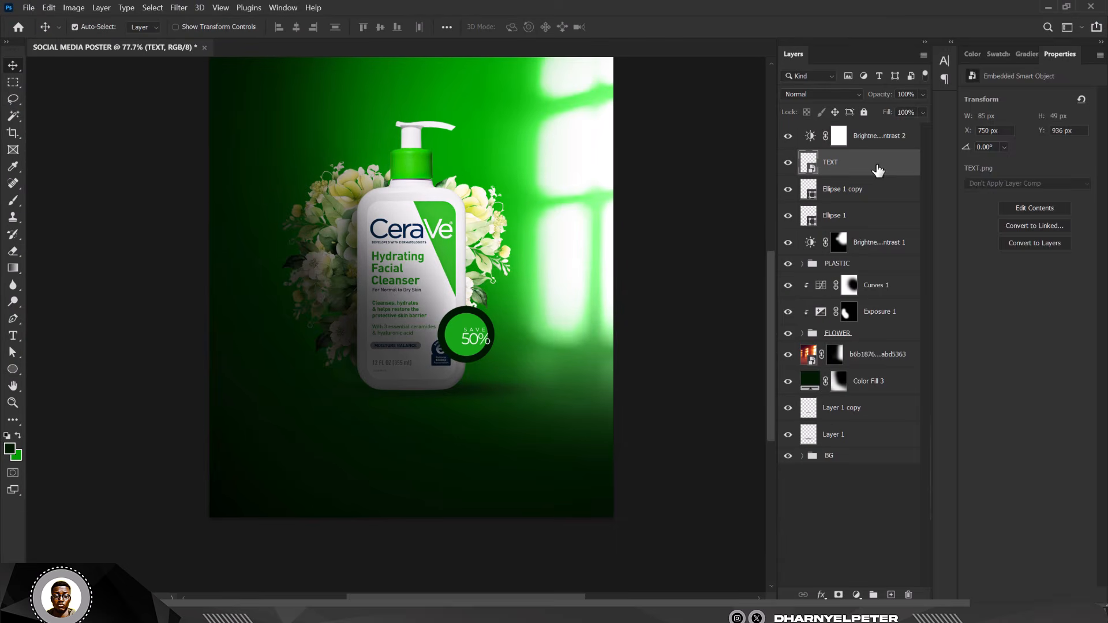
- Rasterize the TEXT layer and convert it to a smart object
{"action": "right_click", "coordinate": [877, 167]}
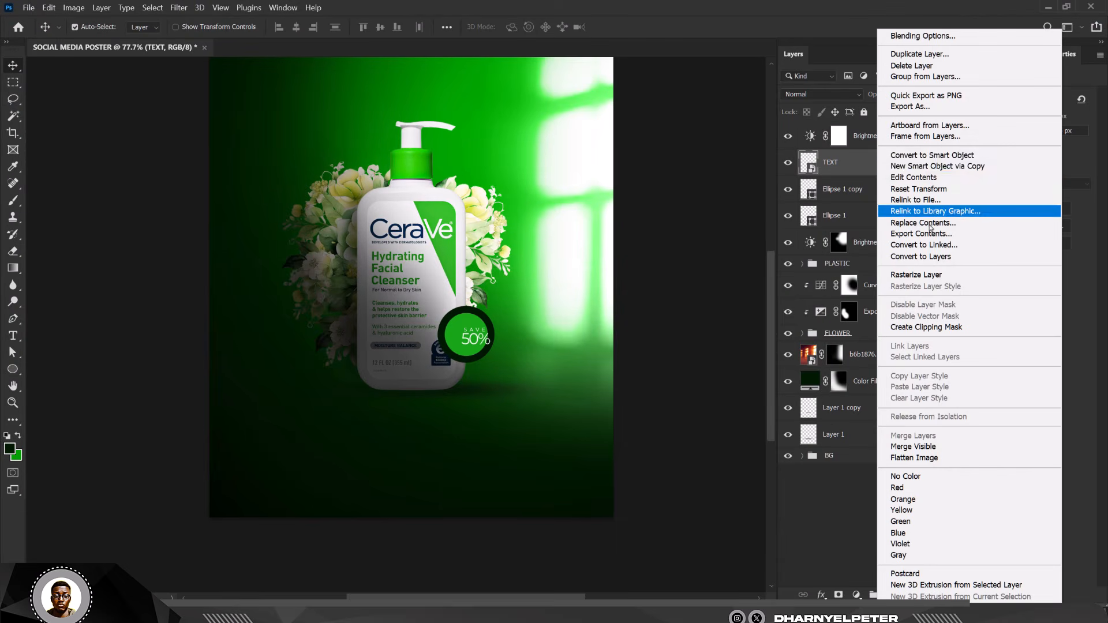
{"action": "left_click", "coordinate": [921, 275]}
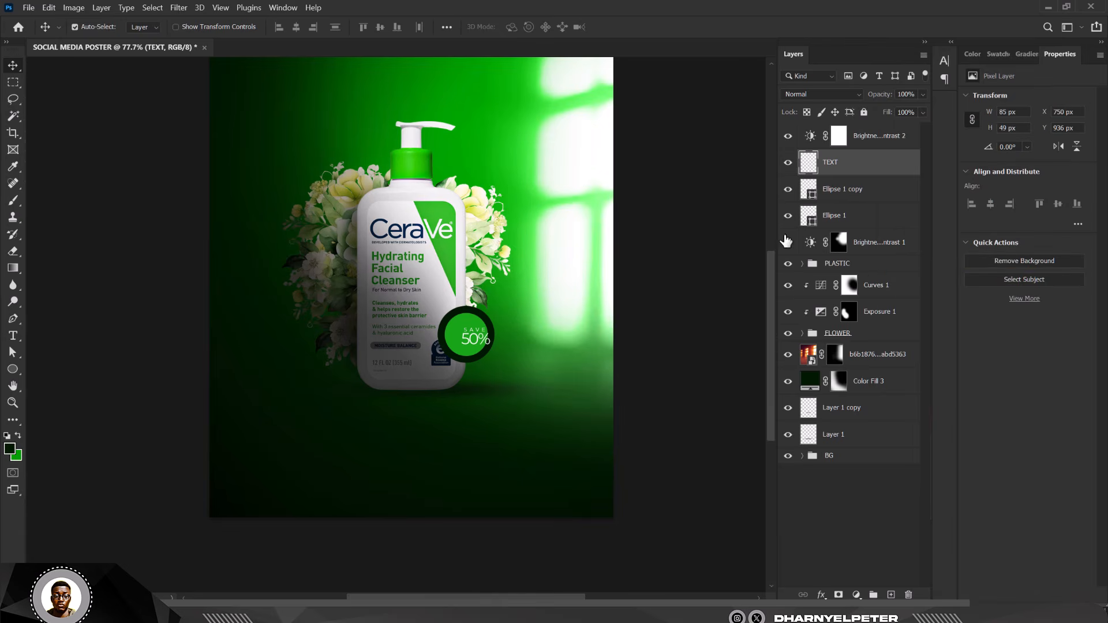
{"action": "right_click", "coordinate": [899, 165]}
{"action": "left_click", "coordinate": [941, 223]}
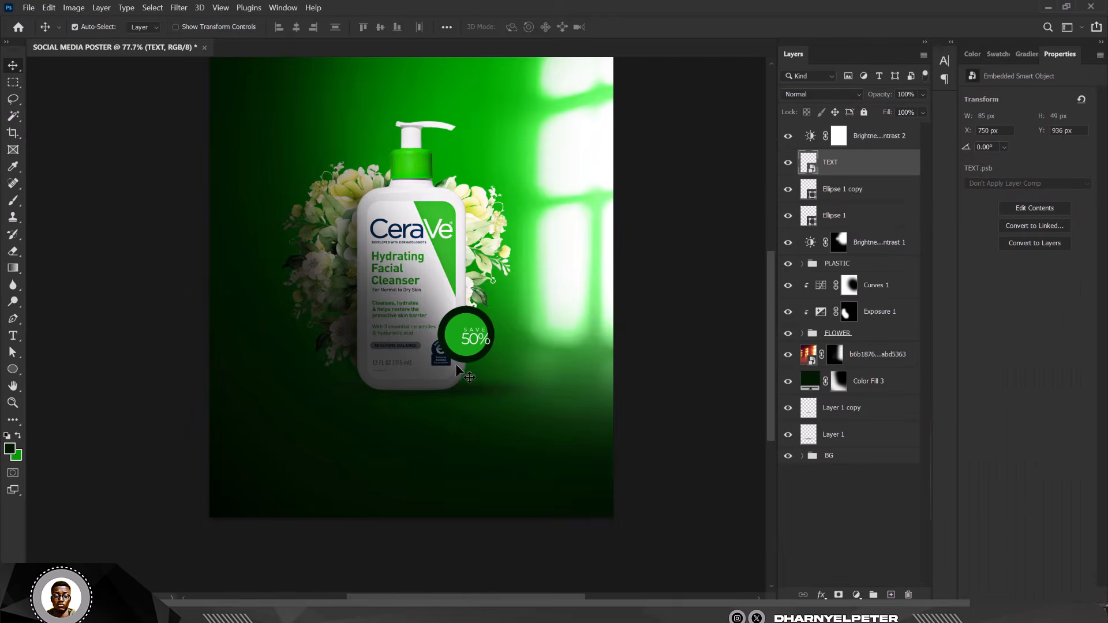
{"action": "scroll", "coordinate": [516, 326], "scroll_direction": "up", "scroll_amount": 3}
{"action": "scroll", "coordinate": [516, 321], "scroll_direction": "up", "scroll_amount": 3}
- Centre the SAVE 50% text on the green badge
{"action": "key", "text": "ctrl+t"}
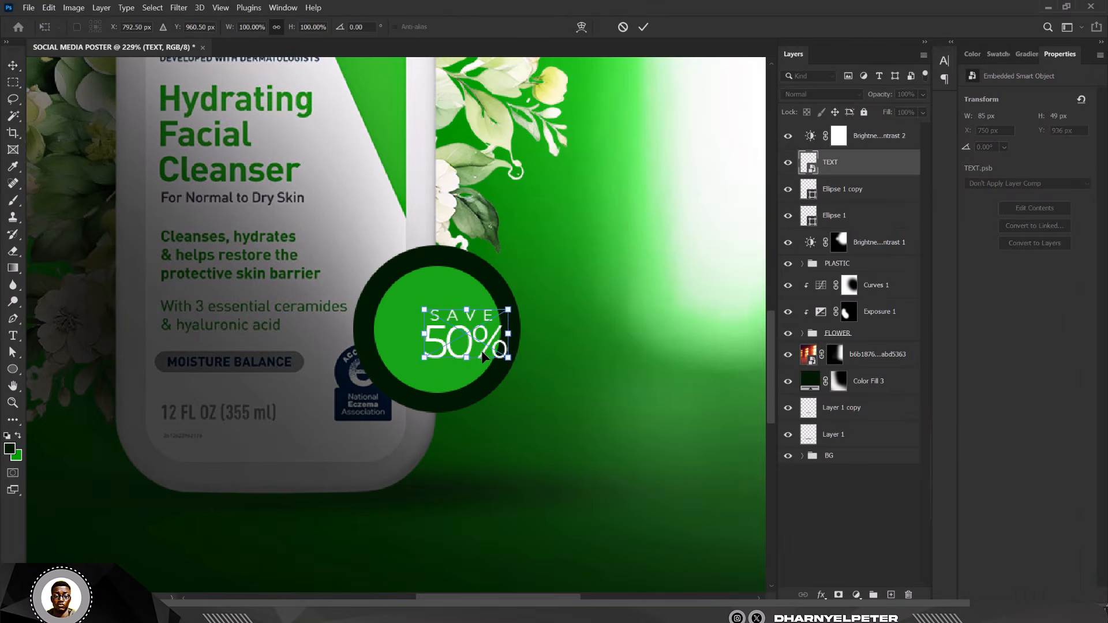
{"action": "left_click_drag", "start_coordinate": [467, 338], "coordinate": [454, 340]}
{"action": "key", "text": "Return"}
{"action": "scroll", "coordinate": [433, 306], "scroll_direction": "down", "scroll_amount": 2}
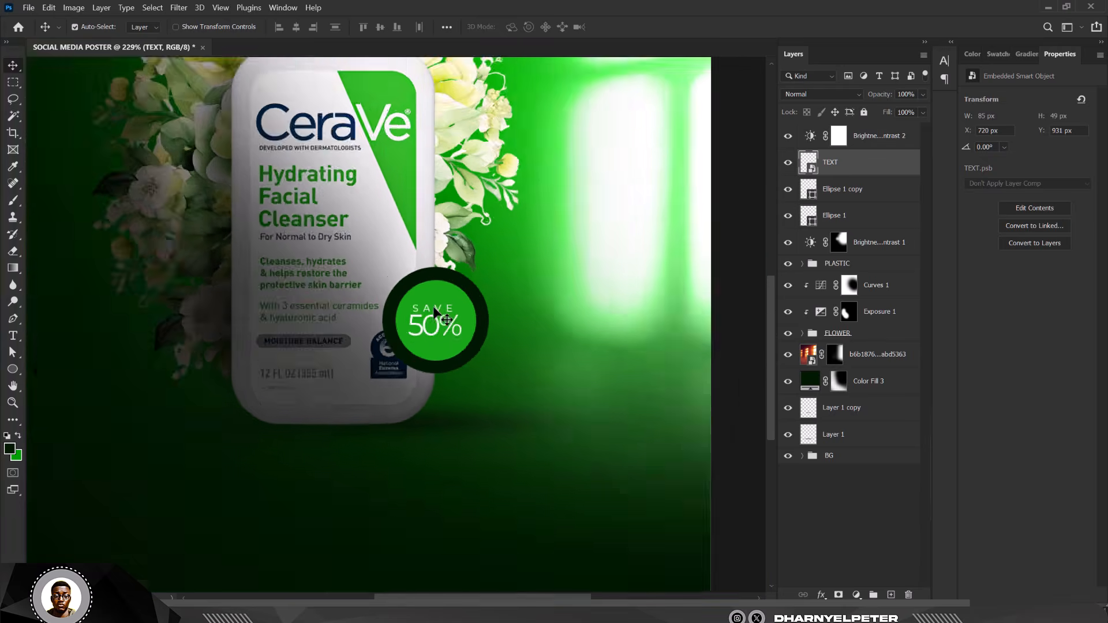
{"action": "scroll", "coordinate": [434, 308], "scroll_direction": "down", "scroll_amount": 4}
{"action": "scroll", "coordinate": [471, 342], "scroll_direction": "up", "scroll_amount": 3}
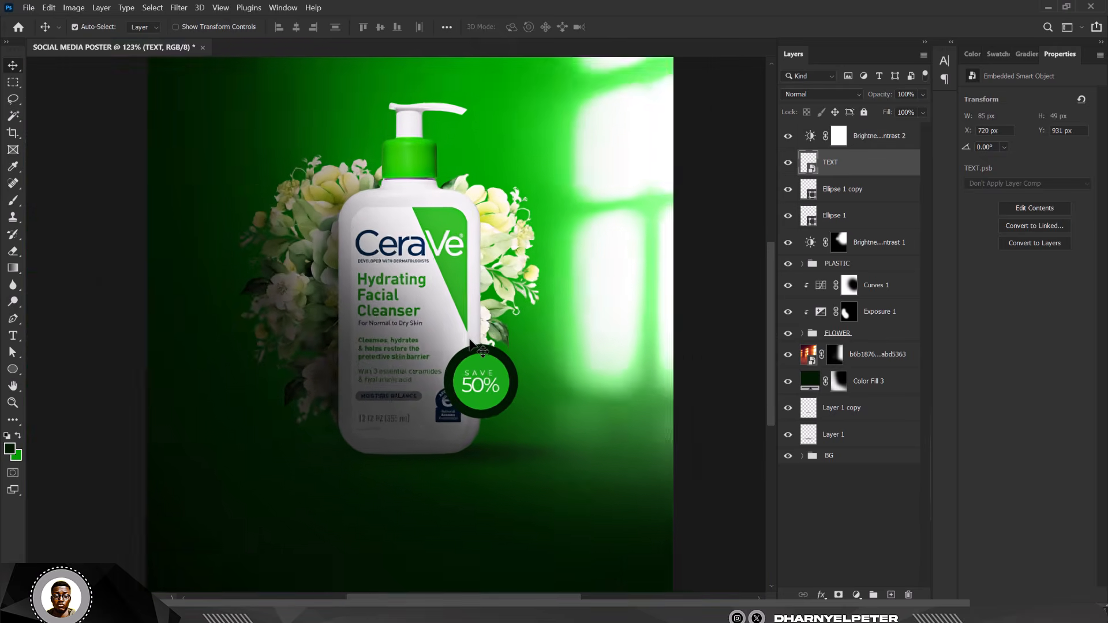
{"action": "scroll", "coordinate": [470, 343], "scroll_direction": "down", "scroll_amount": 3}
{"action": "scroll", "coordinate": [470, 343], "scroll_direction": "up", "scroll_amount": 4}
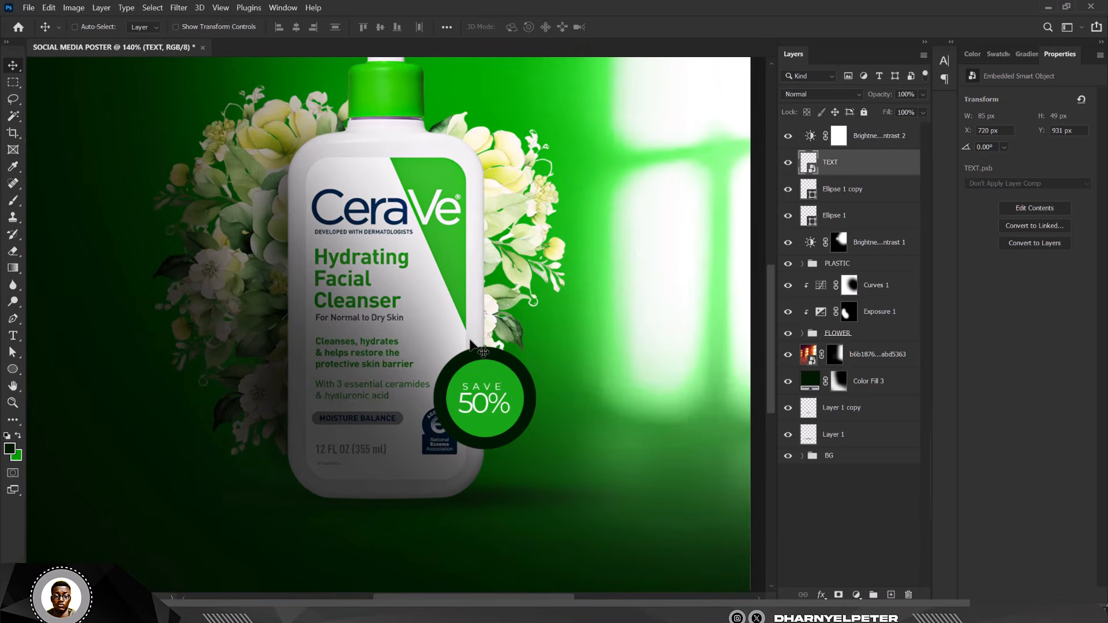
{"action": "scroll", "coordinate": [470, 342], "scroll_direction": "down", "scroll_amount": 3}
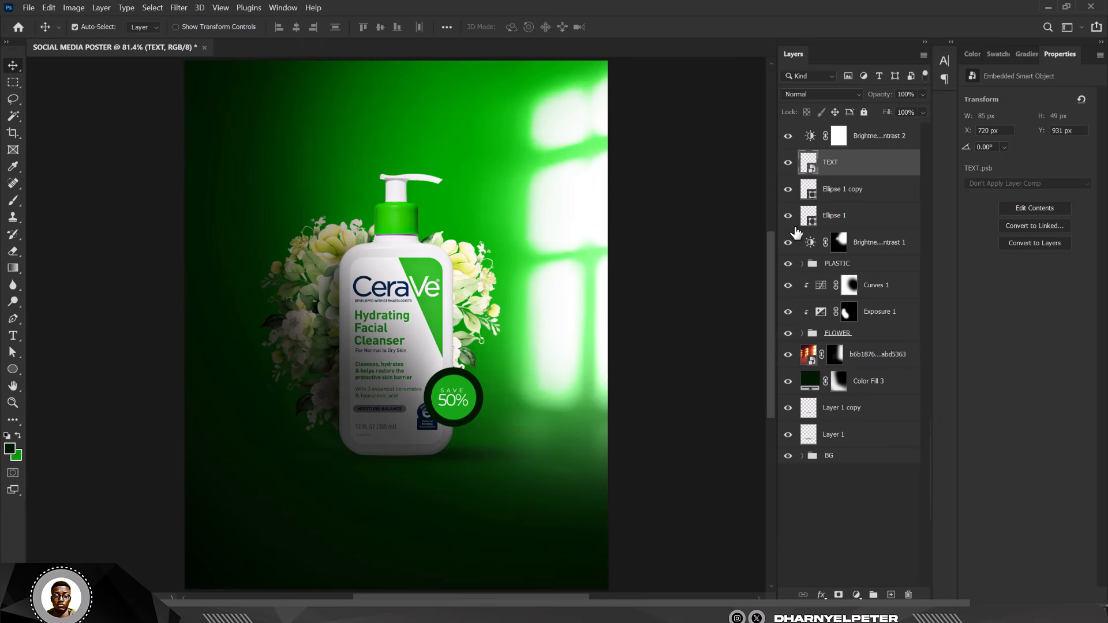
{"action": "left_click", "coordinate": [869, 266]}
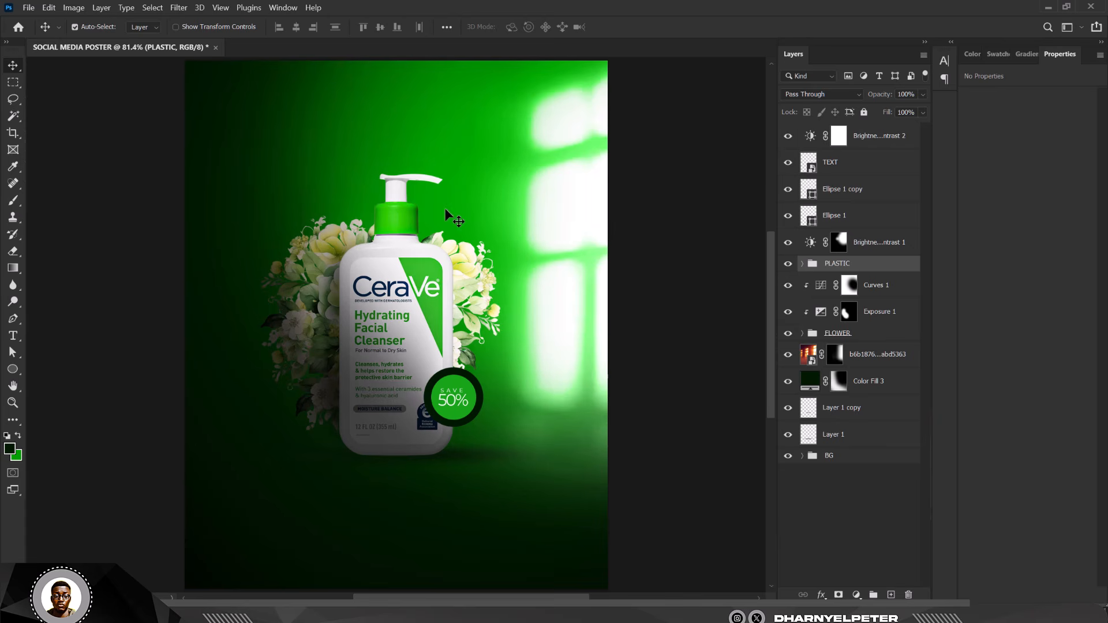
{"action": "scroll", "coordinate": [478, 205], "scroll_direction": "down", "scroll_amount": 1, "text": "alt"}
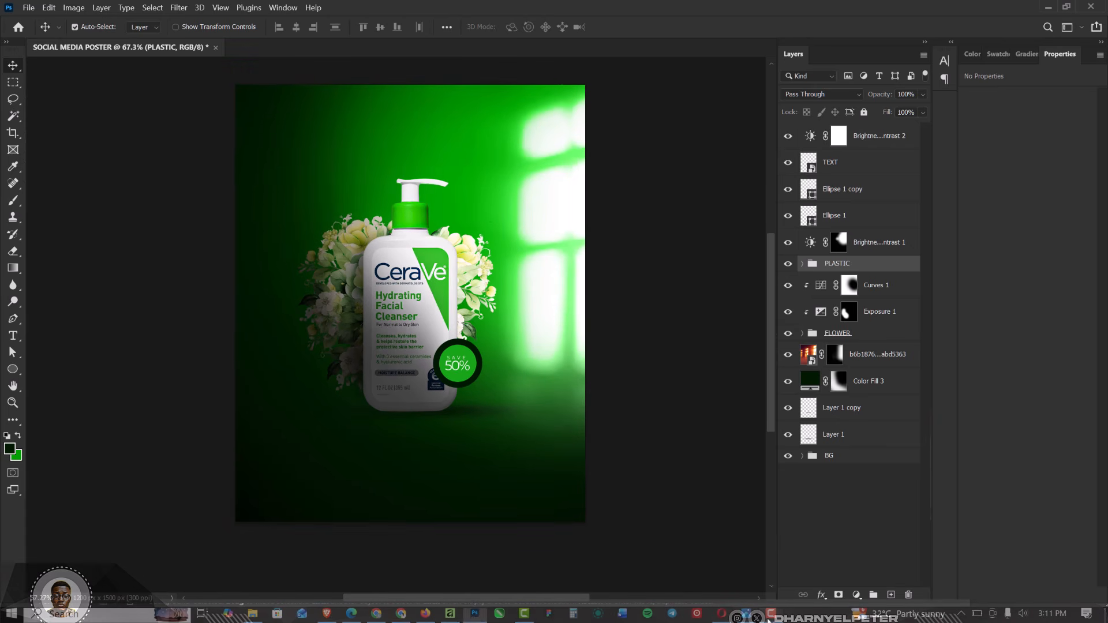